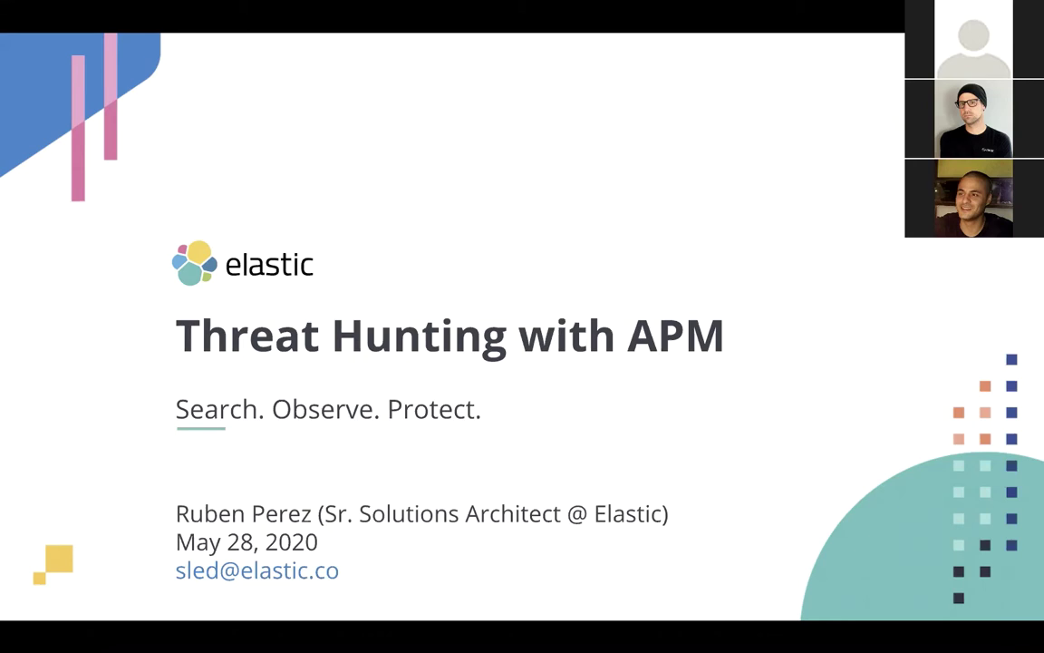
mouse_move(205, 587)
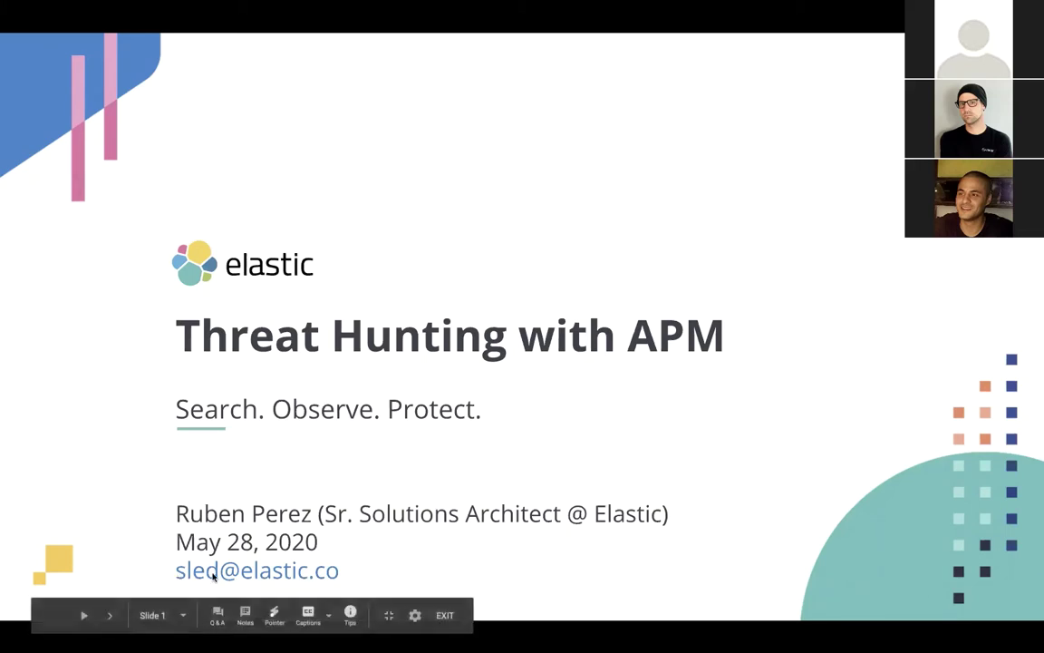
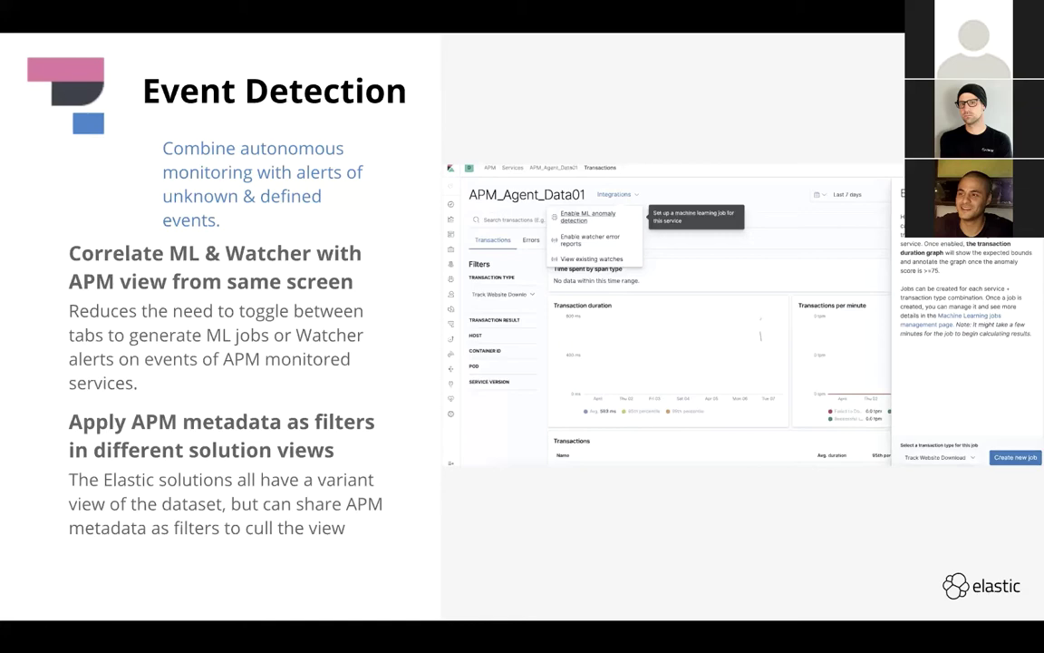
- Advance the slideshow to the 'ML + APM Analysis' slide with the Anomaly Explorer screenshot
key("Right")
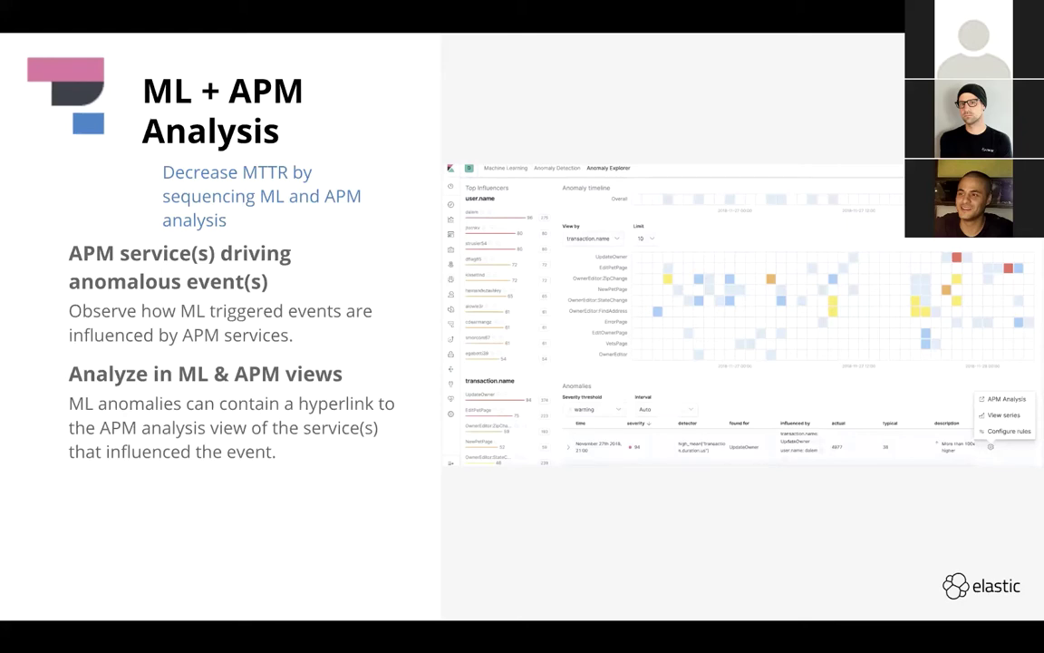
- Advance to the 'Threat Hunting with APM' slide showing the JVM metrics dashboard
key("Right")
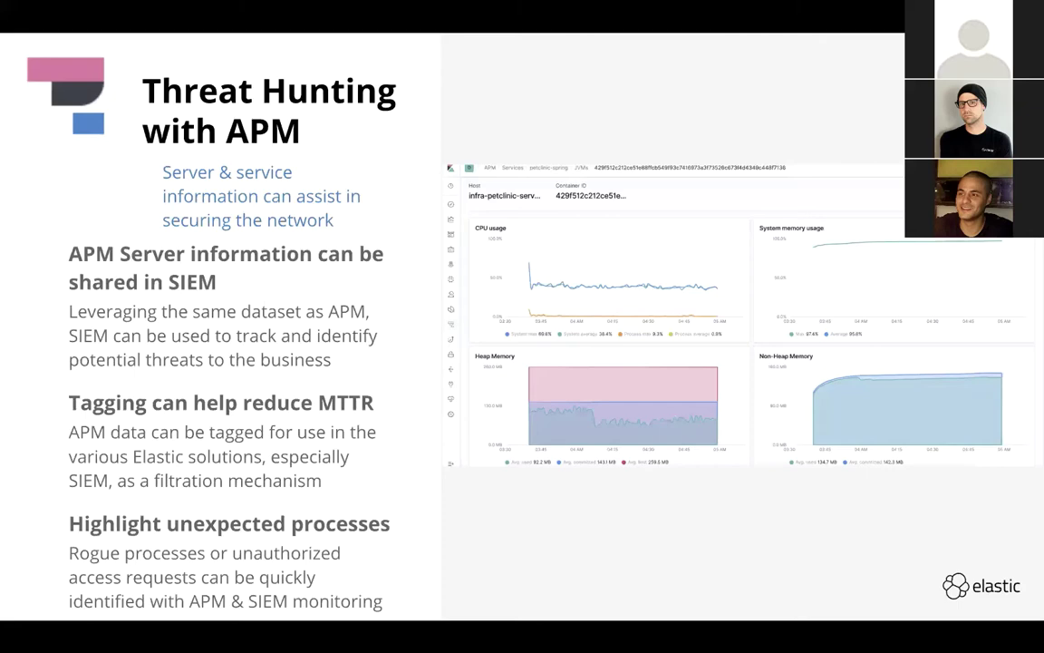
- Advance the slideshow to the APM Driven Threat Hunting slide
key("Right")
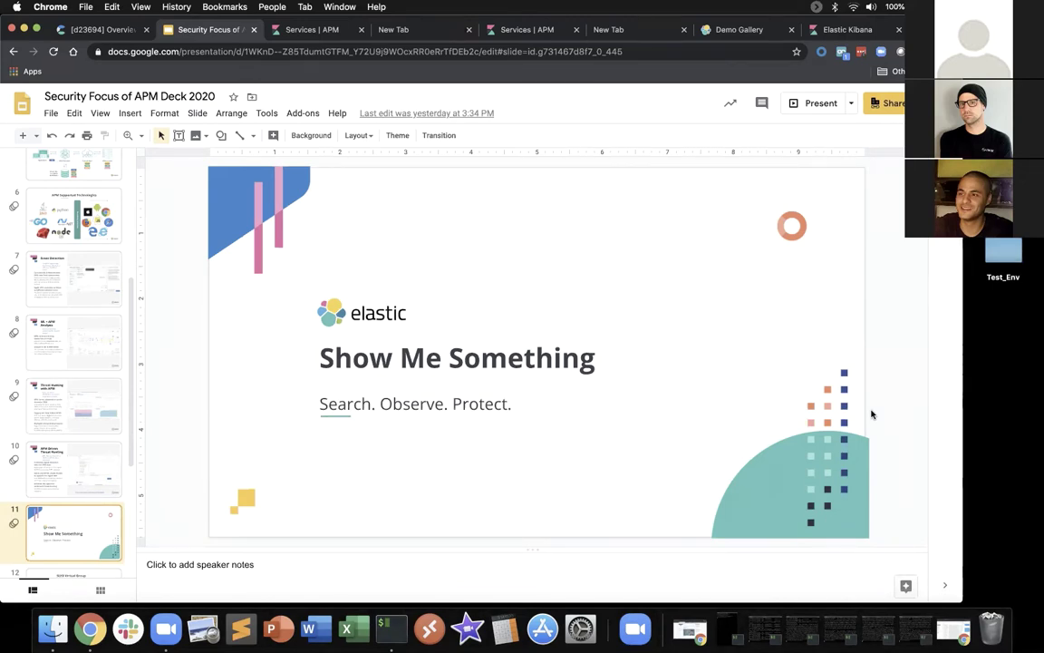
- Switch to the Elastic Cloud Test_Env deployment overview tab
left_click(115, 33)
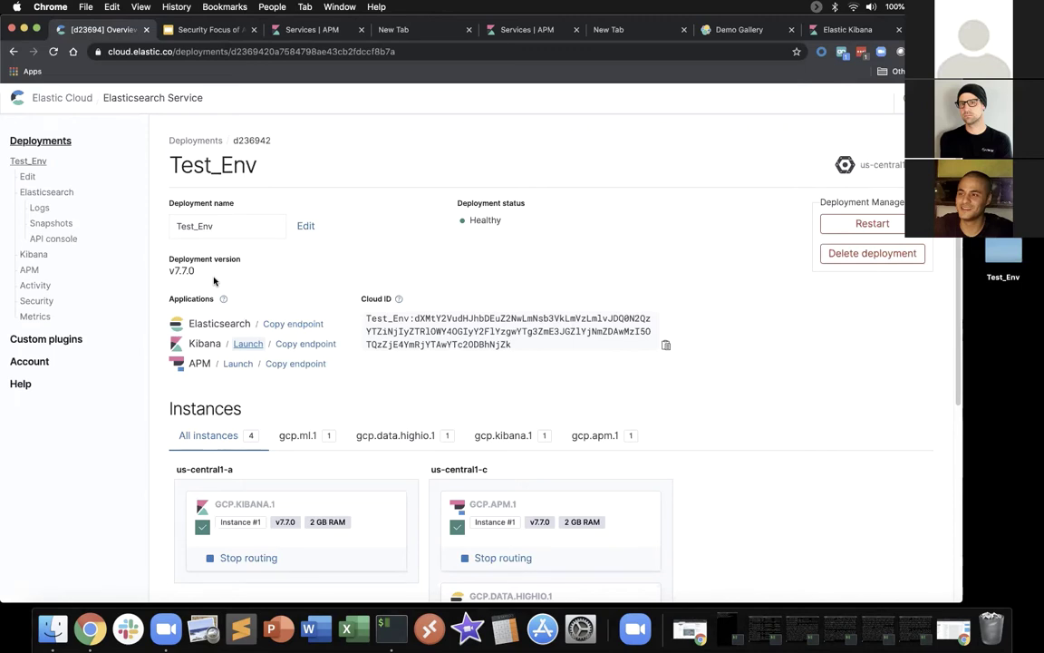
- Bring up Kibana's APM Services list showing the Test_Env_Agent python service
left_click(309, 31)
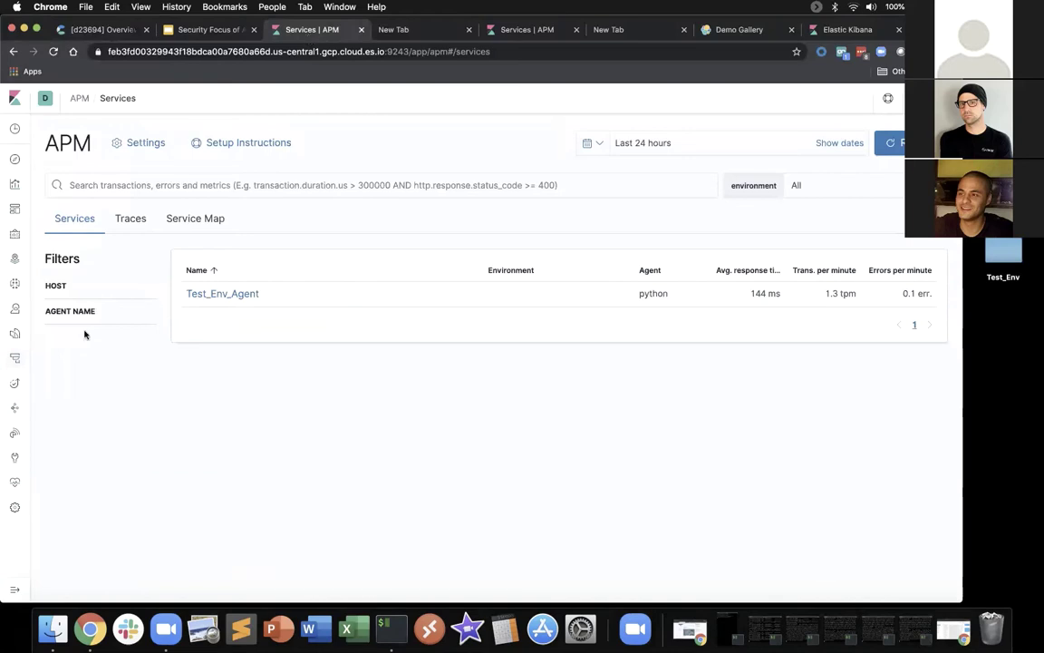
left_click(12, 587)
left_click(761, 630)
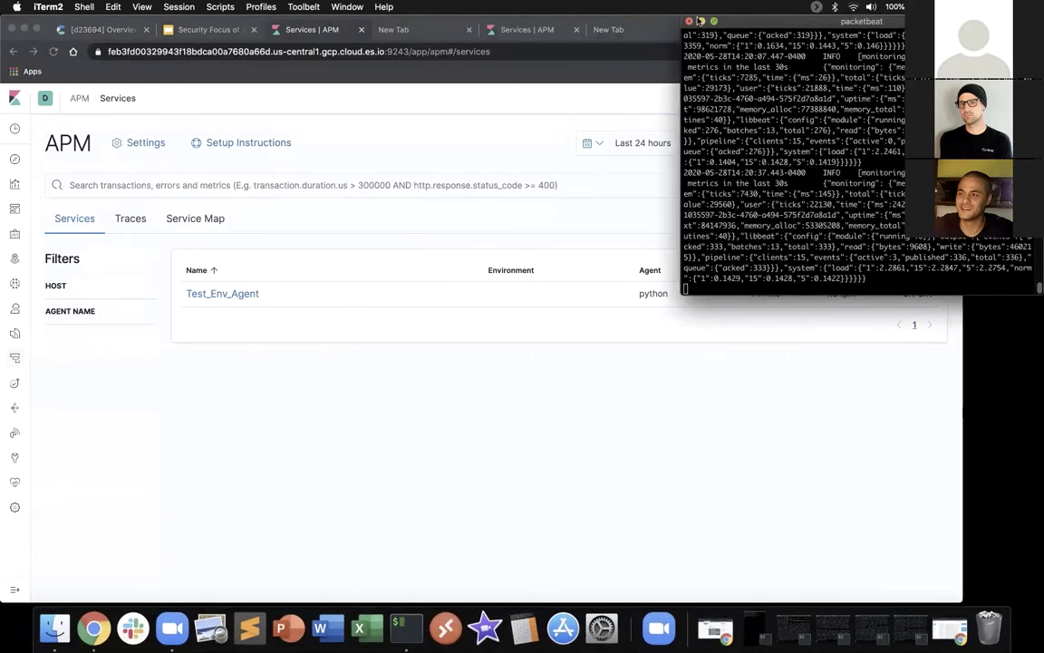
left_click_drag(693, 21, 732, 62)
left_click(703, 62)
left_click(764, 627)
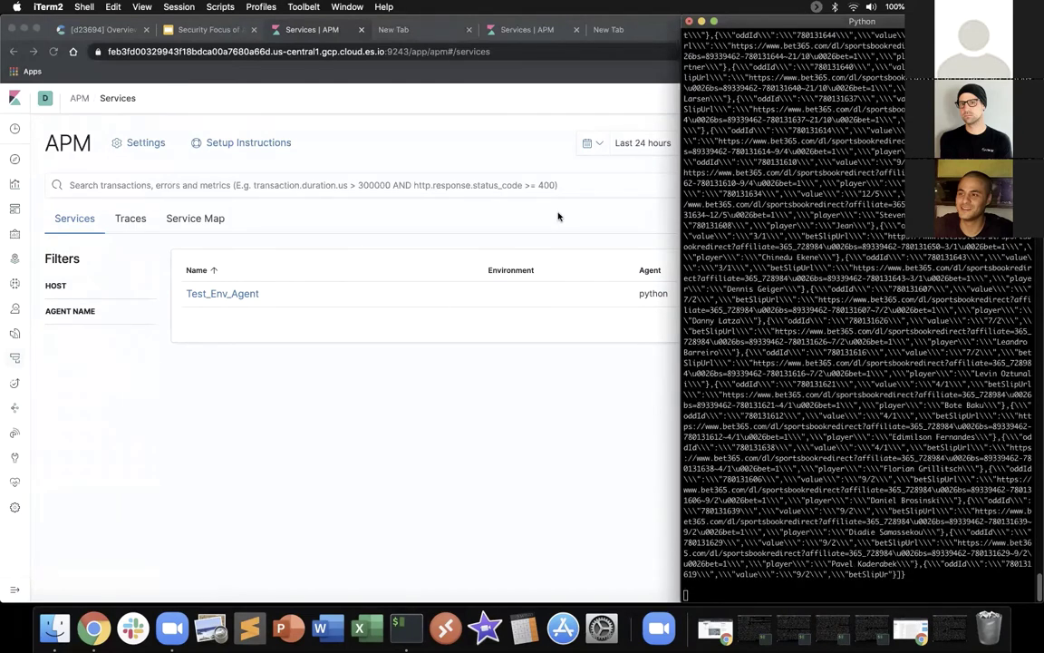
left_click(701, 21)
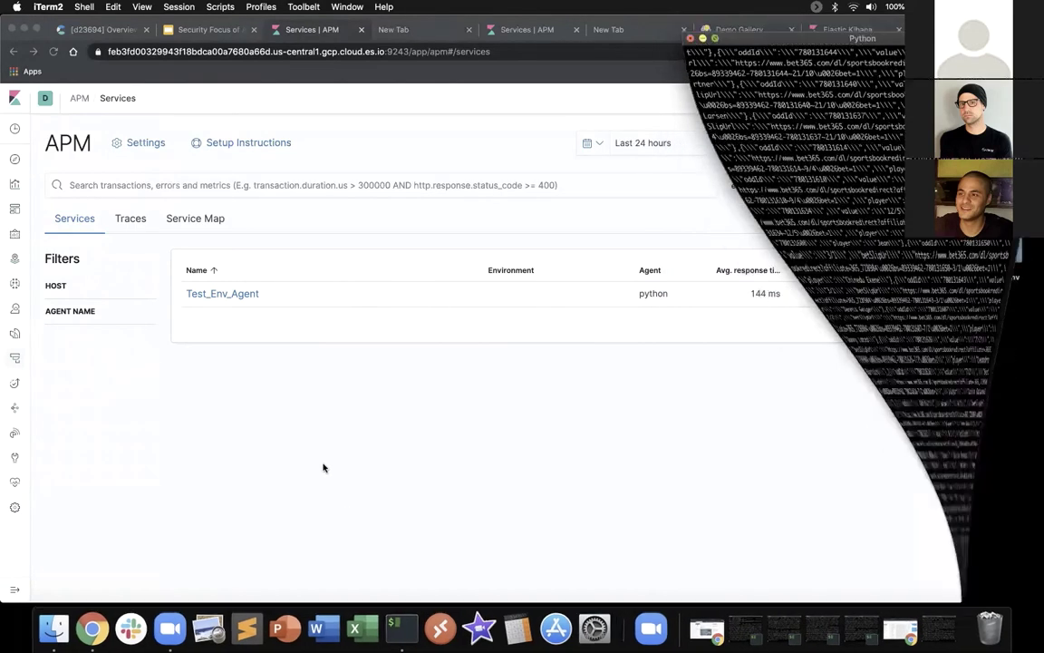
- Open the Test_Env_Agent service and set the time range to the last 15 minutes
left_click(216, 292)
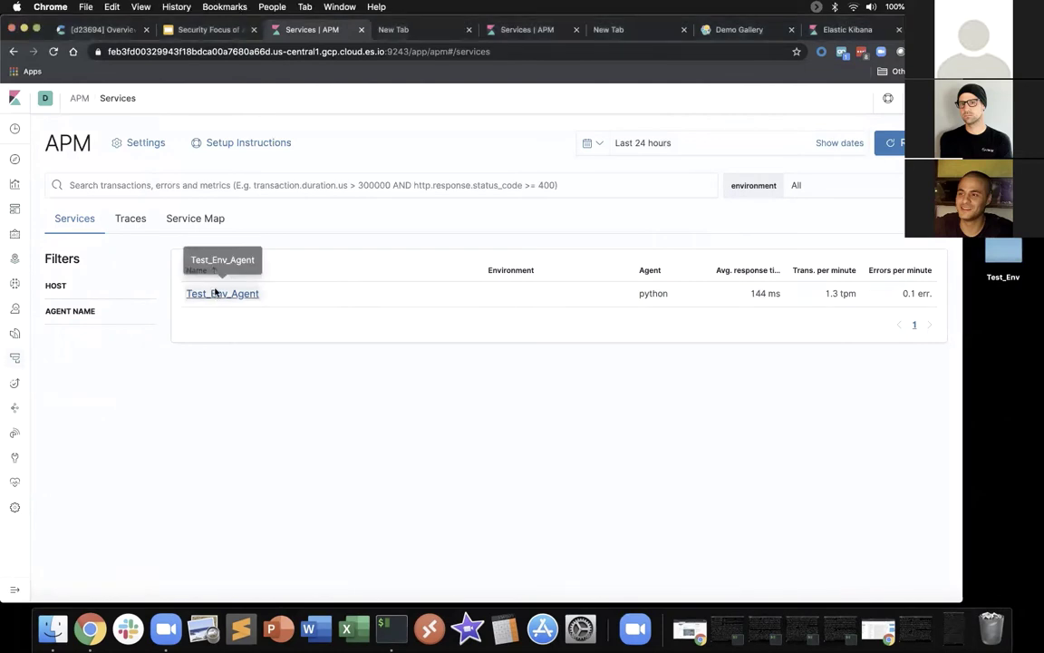
left_click(217, 291)
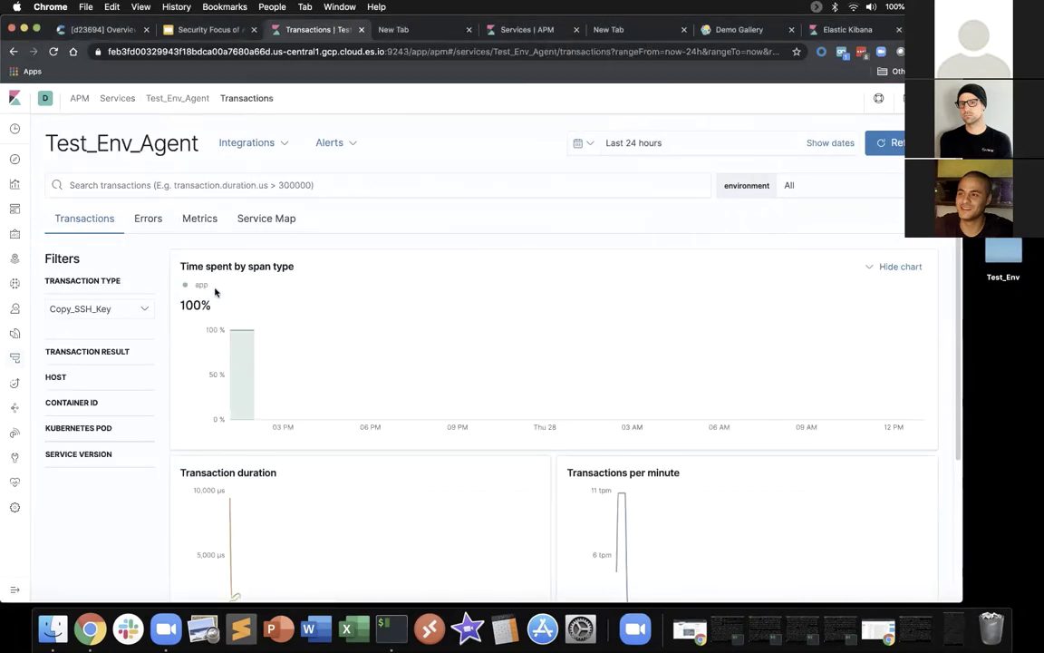
left_click(594, 143)
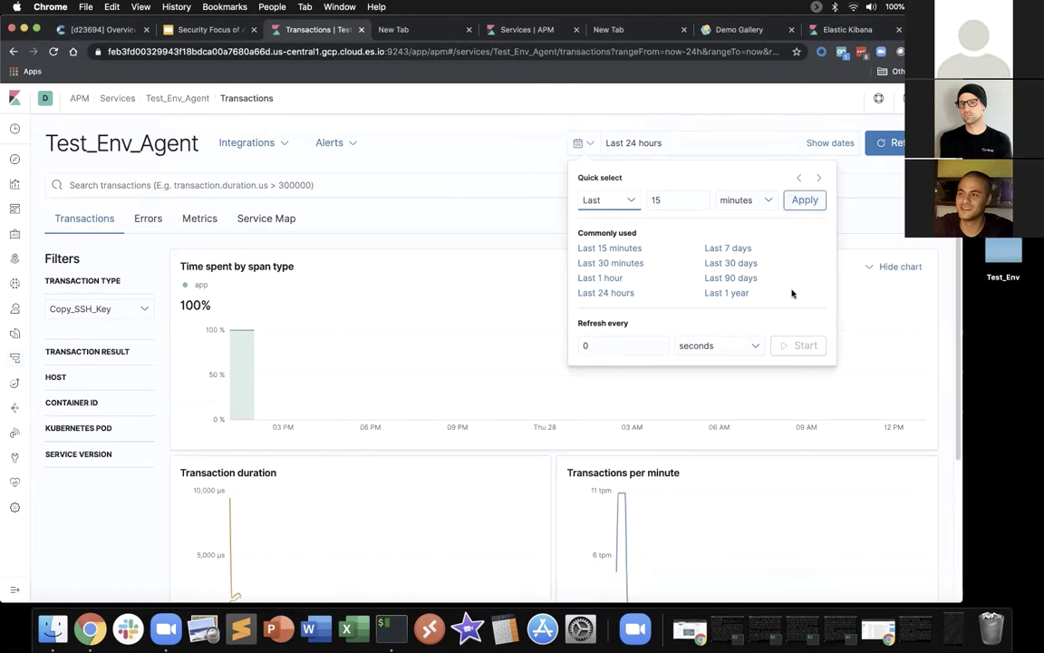
left_click(749, 203)
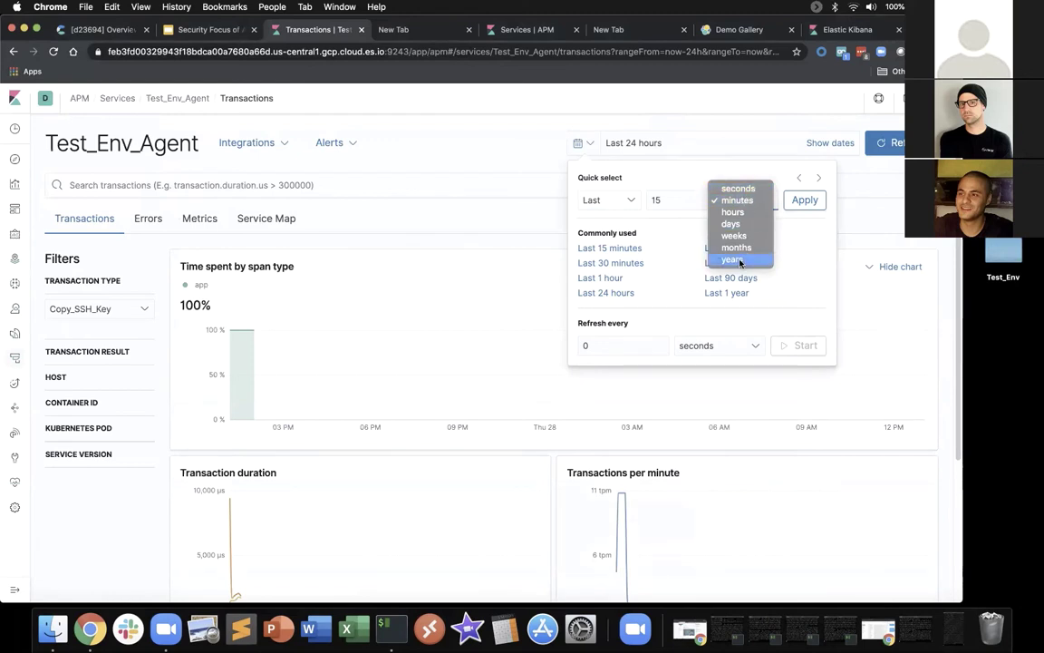
left_click(670, 177)
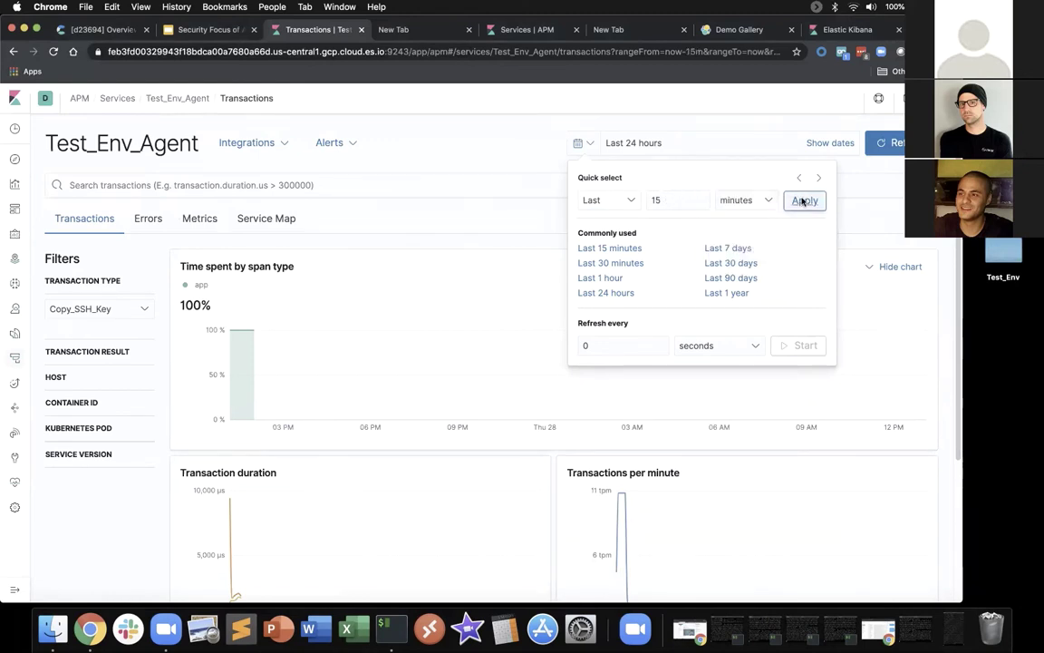
left_click(806, 201)
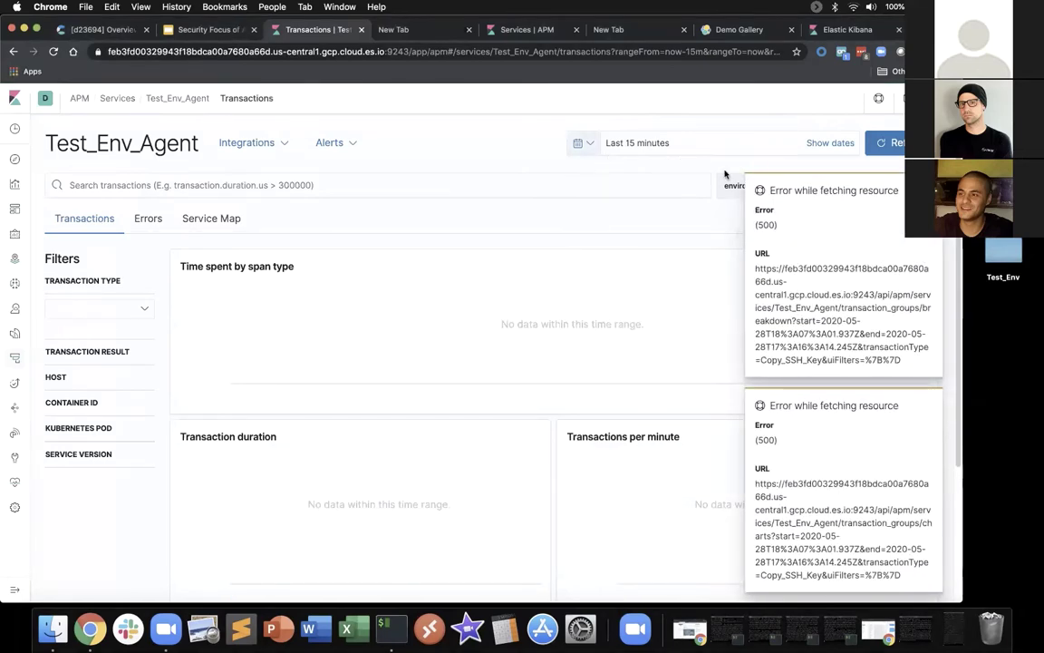
- Dismiss the two fetch error notices and reload the transaction charts
left_click(931, 190)
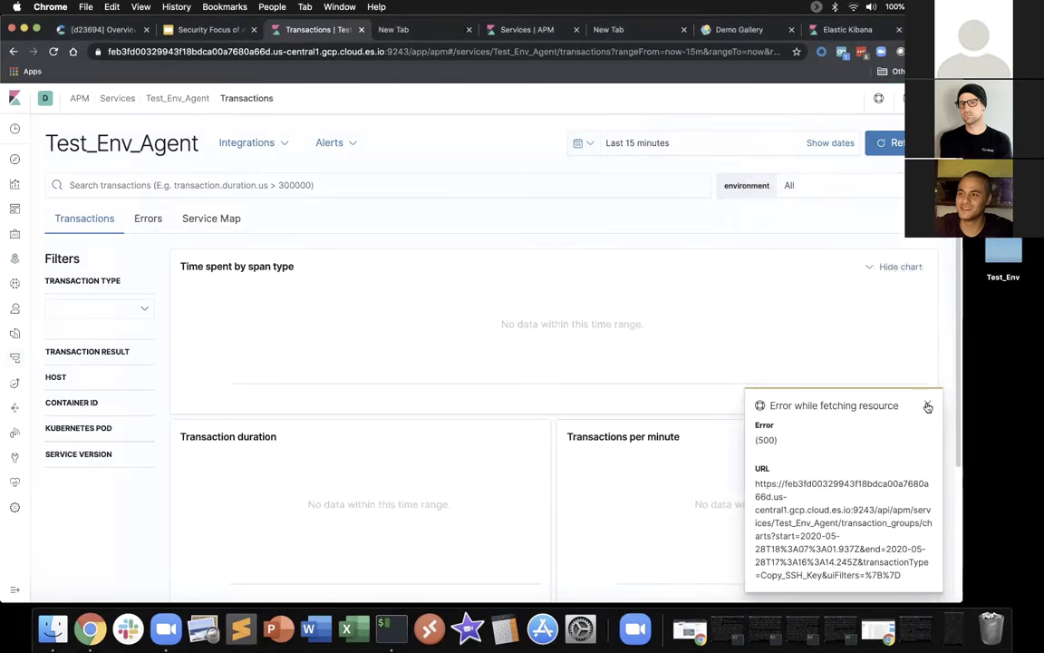
left_click(925, 405)
left_click(884, 147)
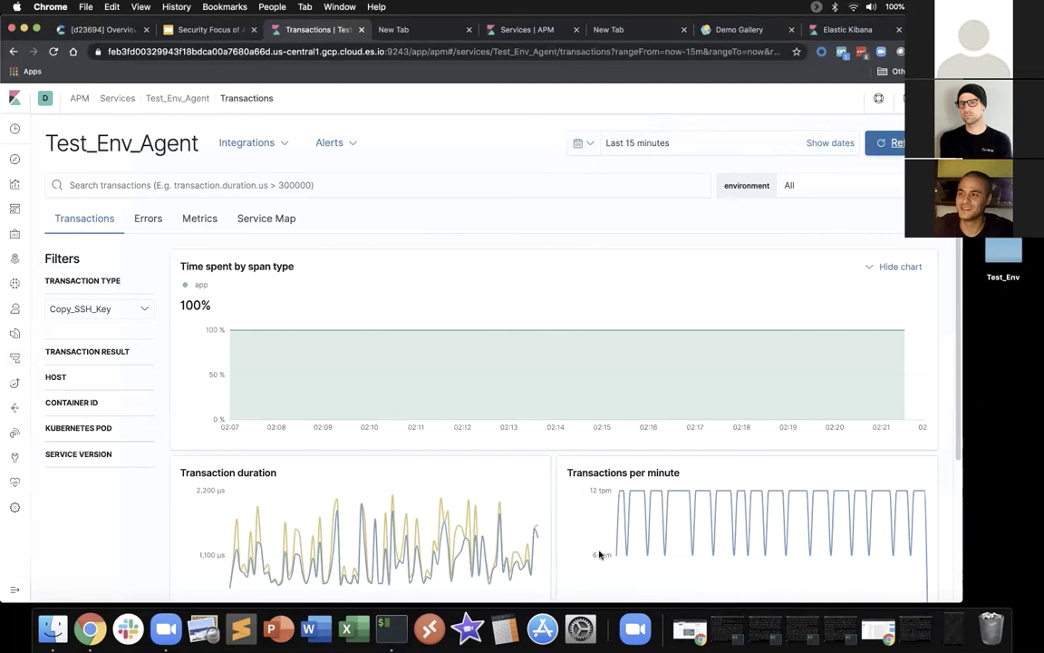
- Glance at the service's CPU and memory metrics, then return to its transaction charts
left_click(200, 218)
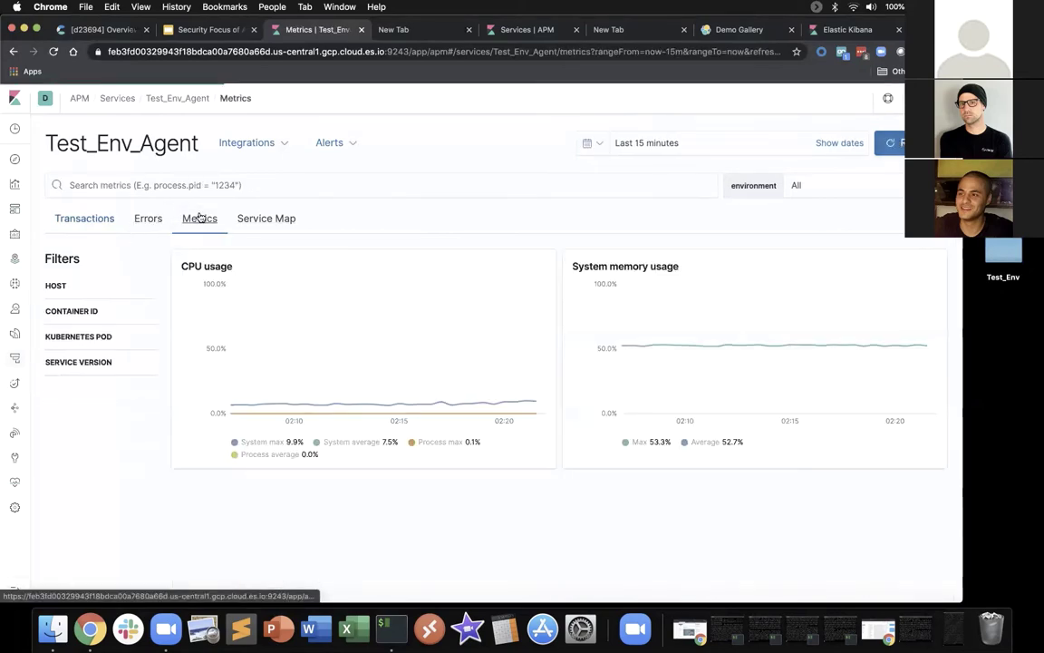
left_click(86, 219)
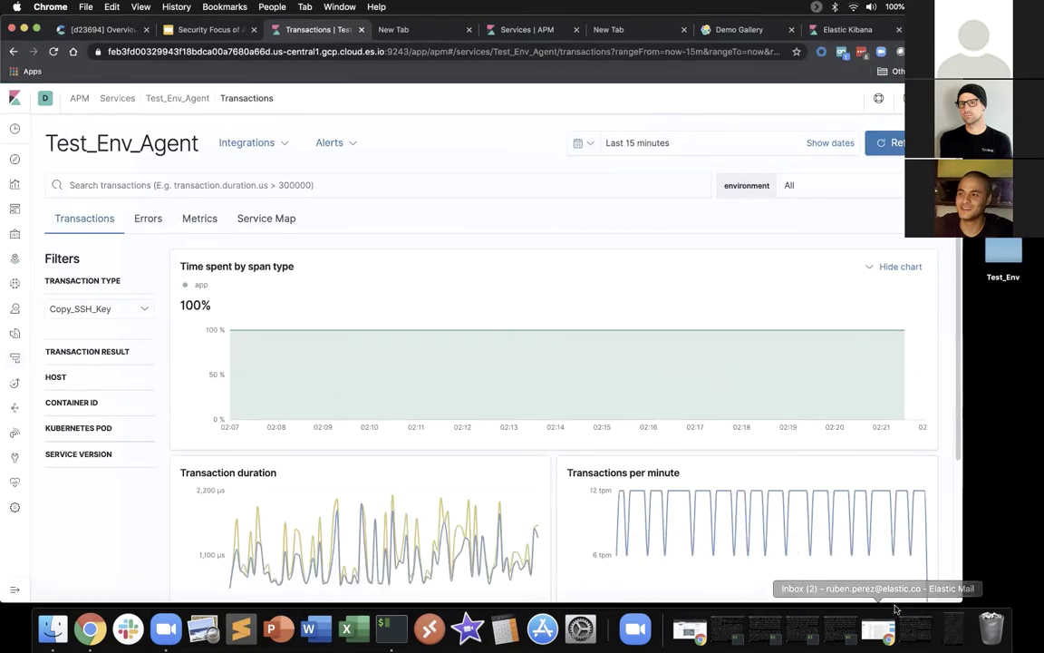
left_click(955, 620)
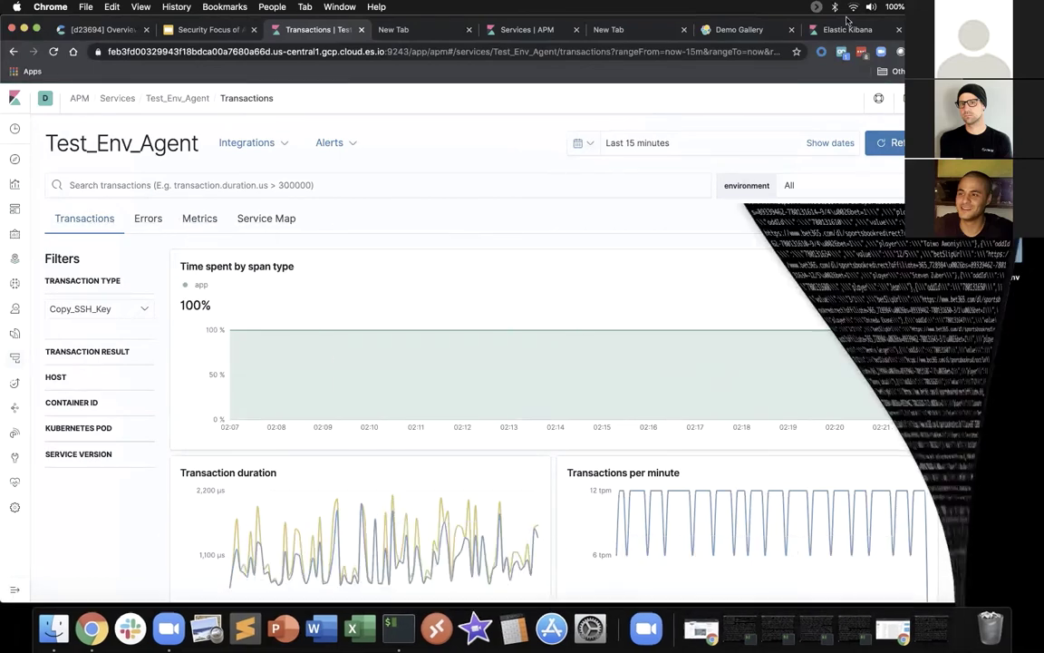
left_click(634, 328)
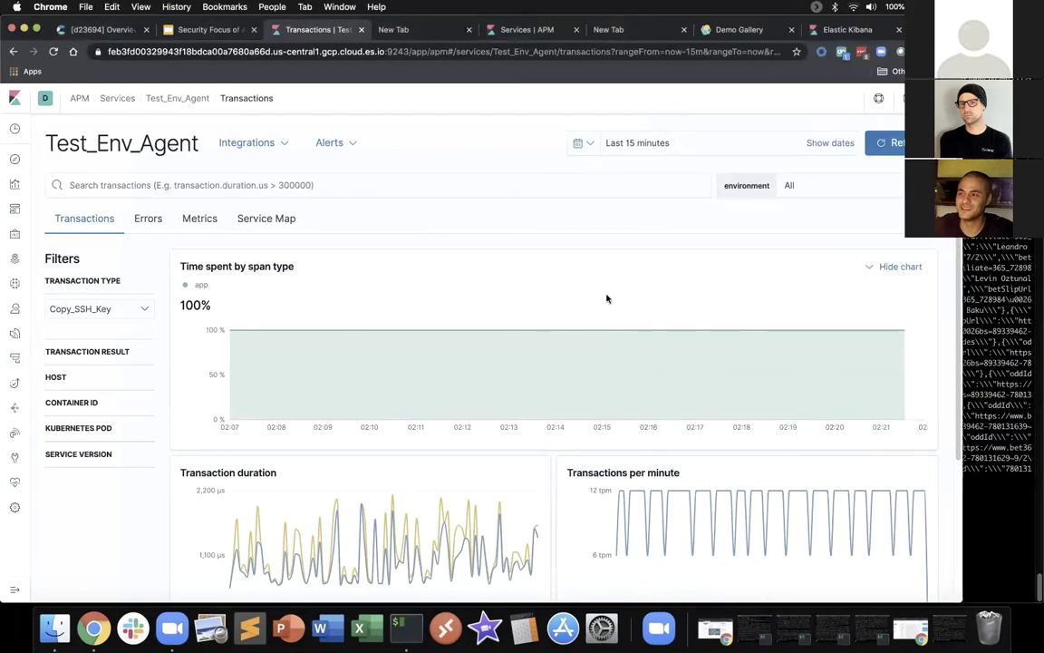
- Set the transactions view to auto-refresh every 5 seconds
left_click(596, 147)
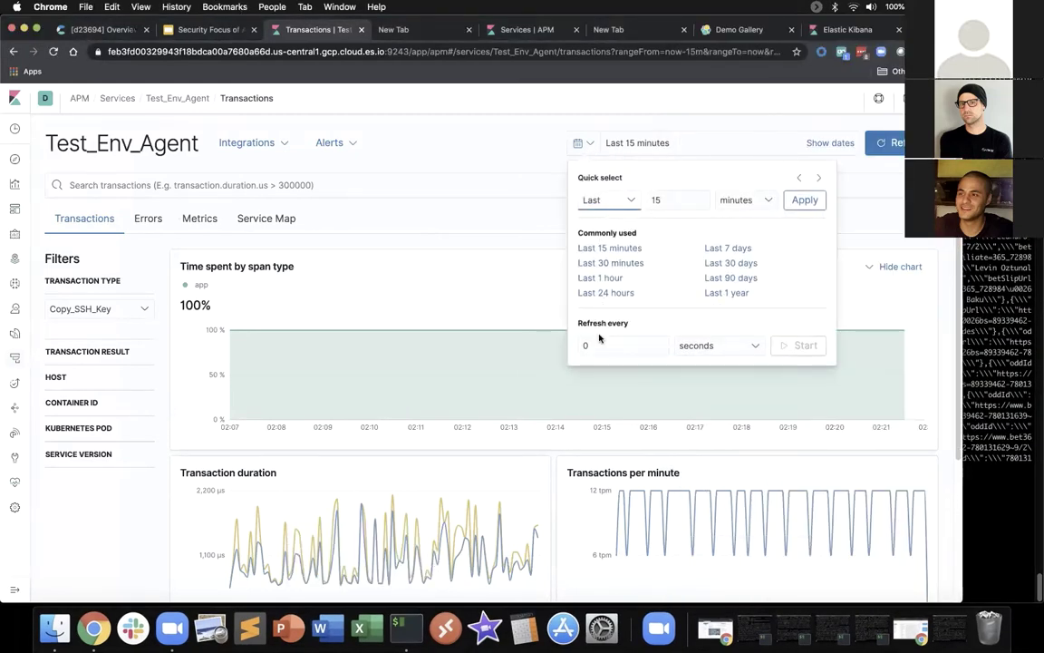
type("5")
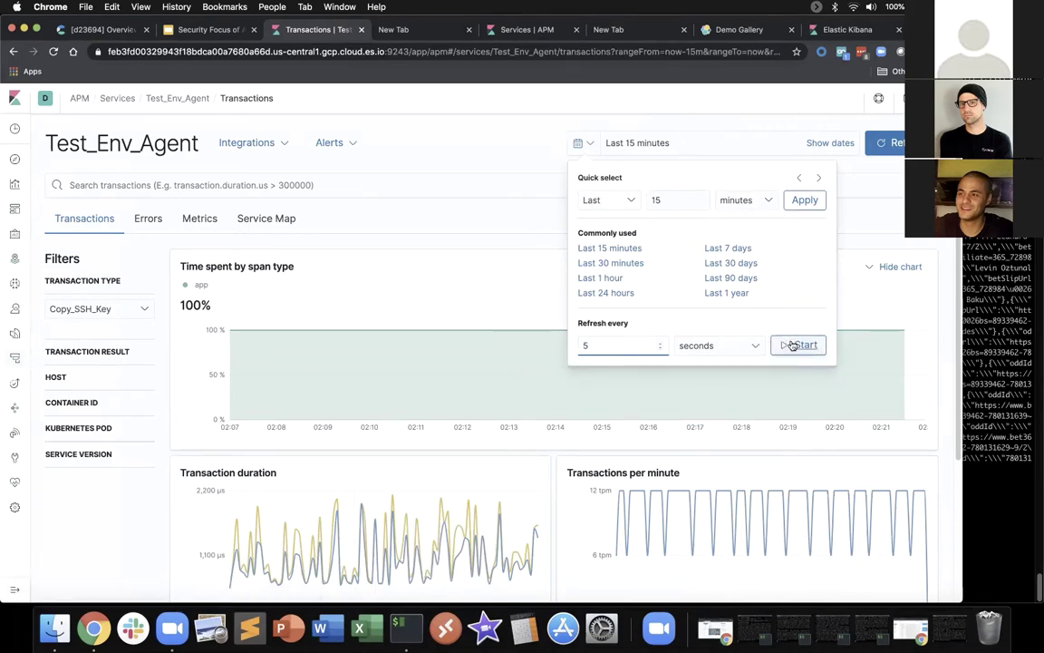
left_click(792, 345)
left_click(455, 274)
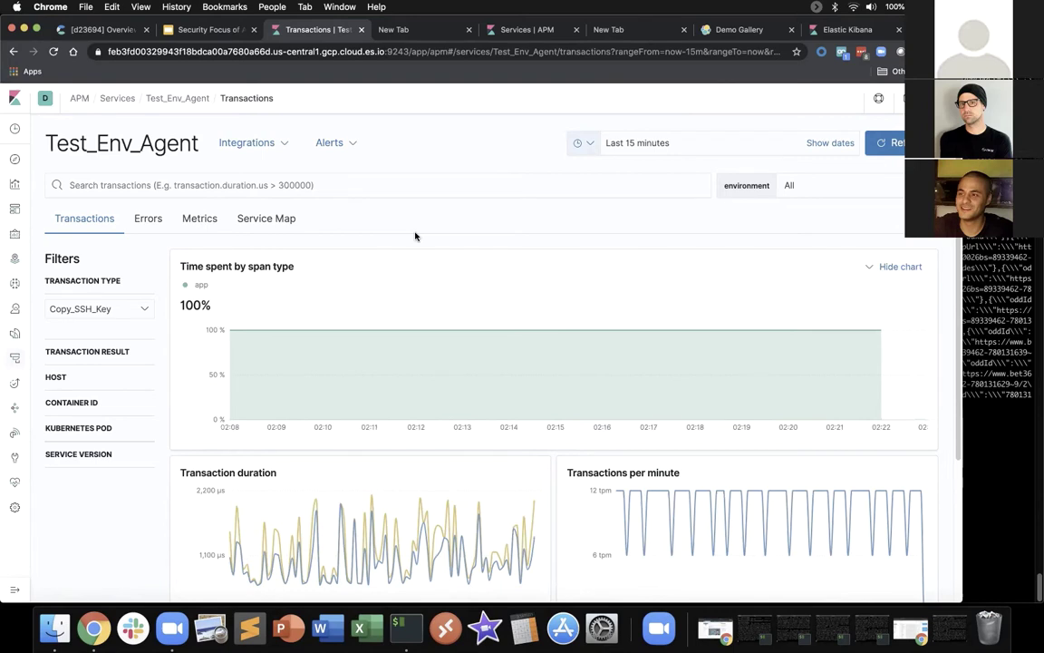
- Show the Test_Env_Agent Service Map linking to elastic.co, microsoft.com, google.com and espn.com
left_click(263, 218)
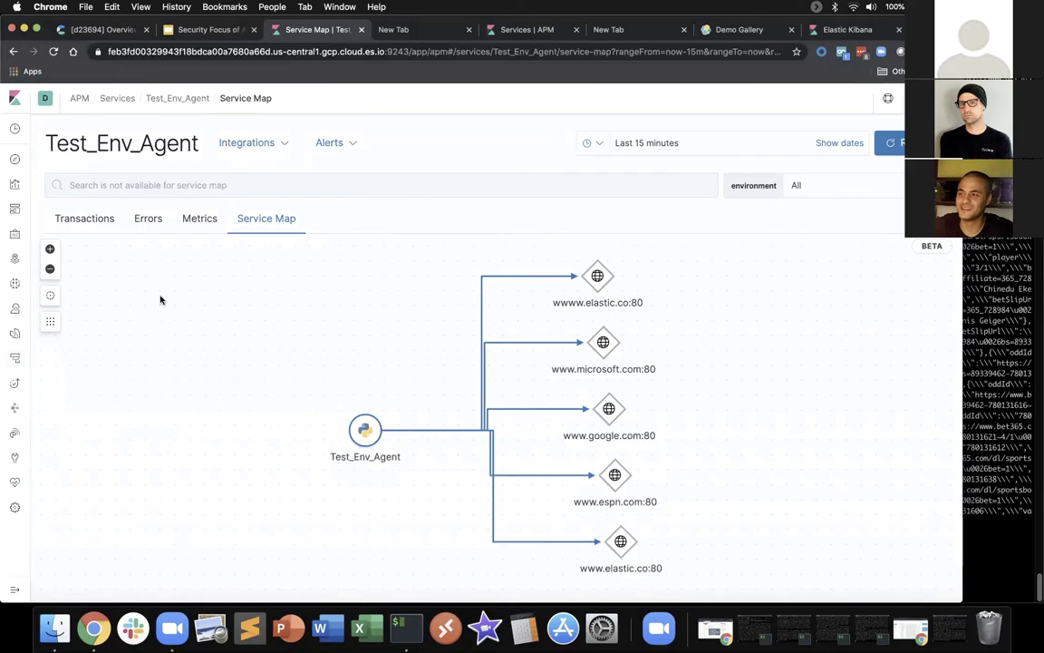
- Return to the transaction charts, leaving the transaction type on Copy_SSH_Key
left_click(89, 220)
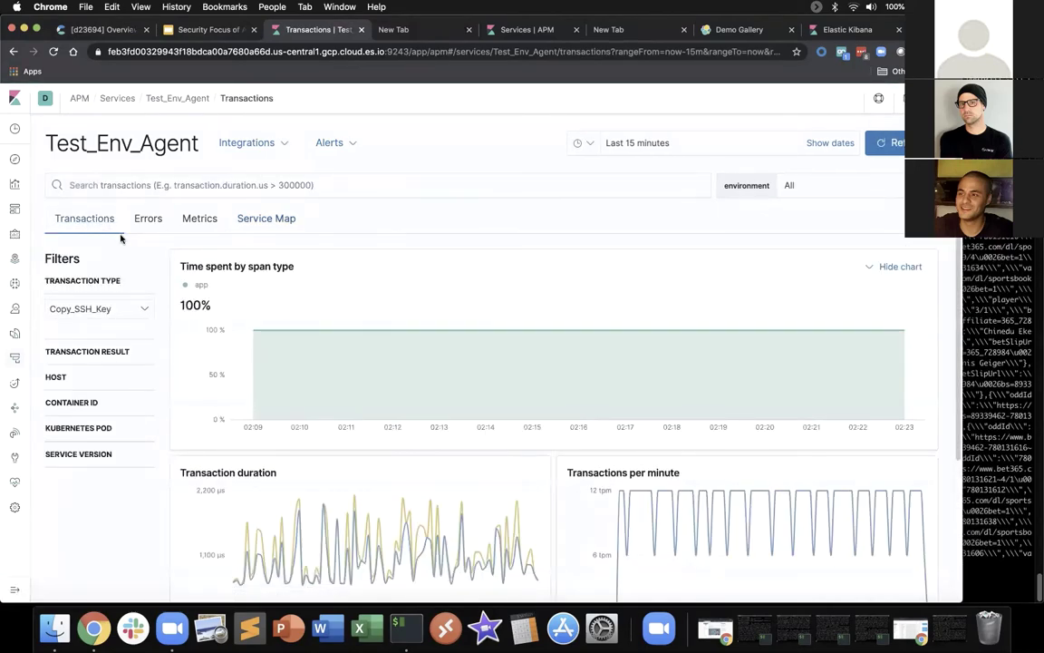
left_click(136, 308)
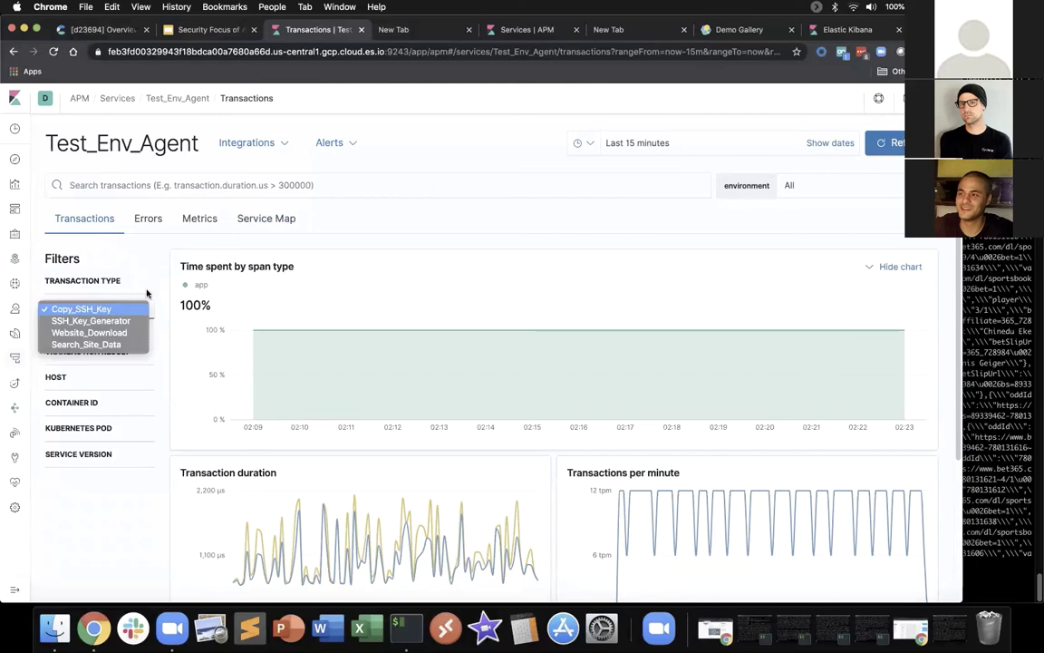
key("Down")
key("Down")
key("Up")
key("Up")
key("Up")
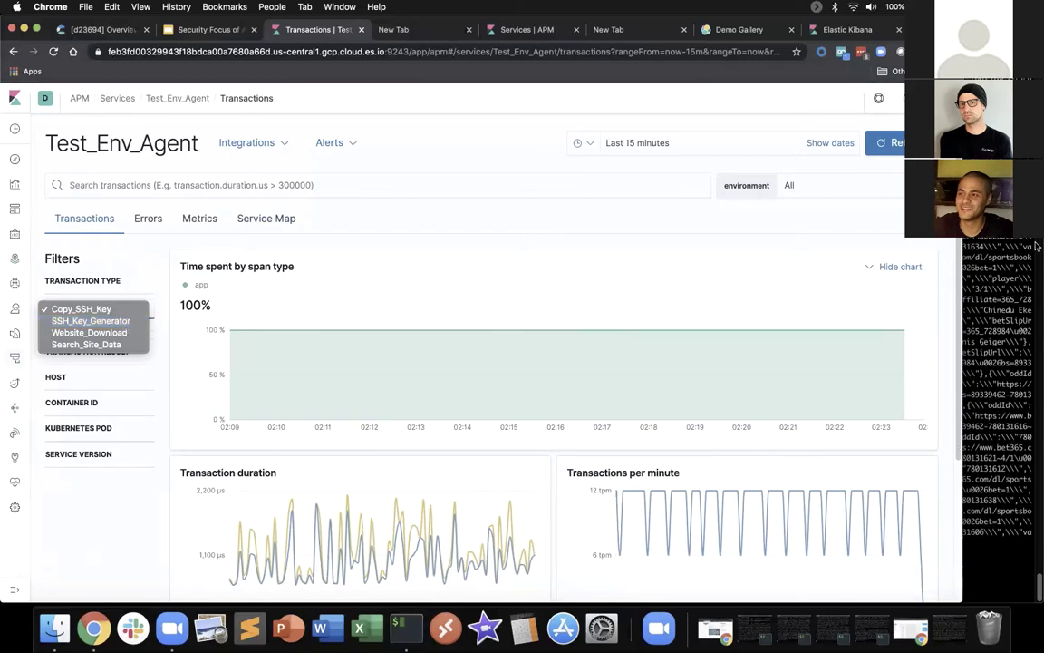
key("Escape")
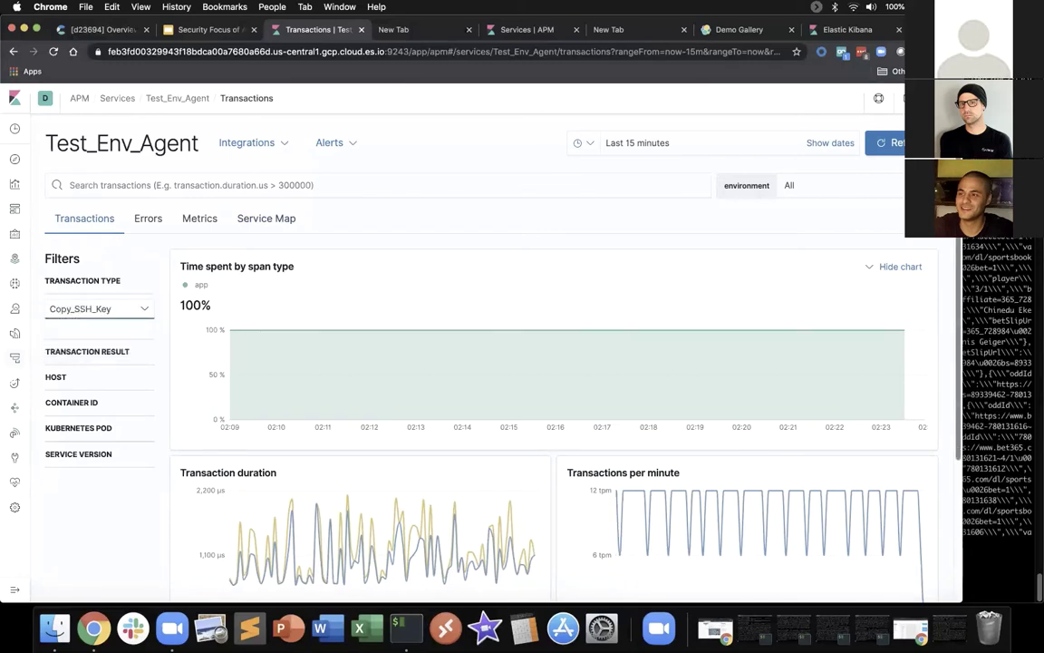
scroll(136, 202, "down", 3)
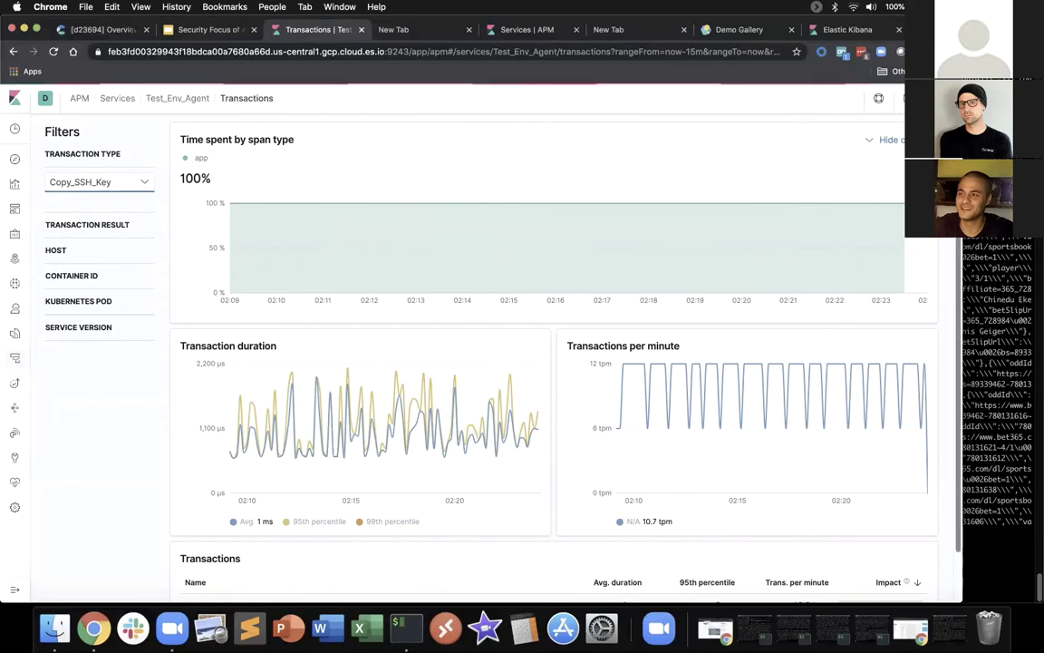
scroll(961, 278, "down", 2)
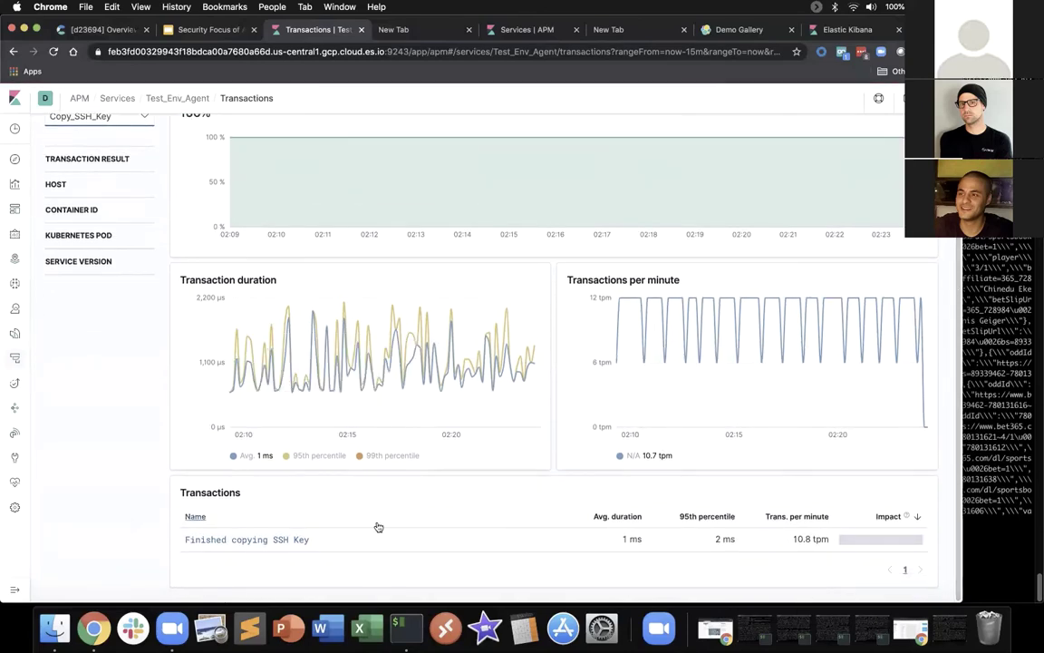
- Open Finished copying SSH Key and show the 2,124 µs trace from the slowest bucket
left_click(254, 541)
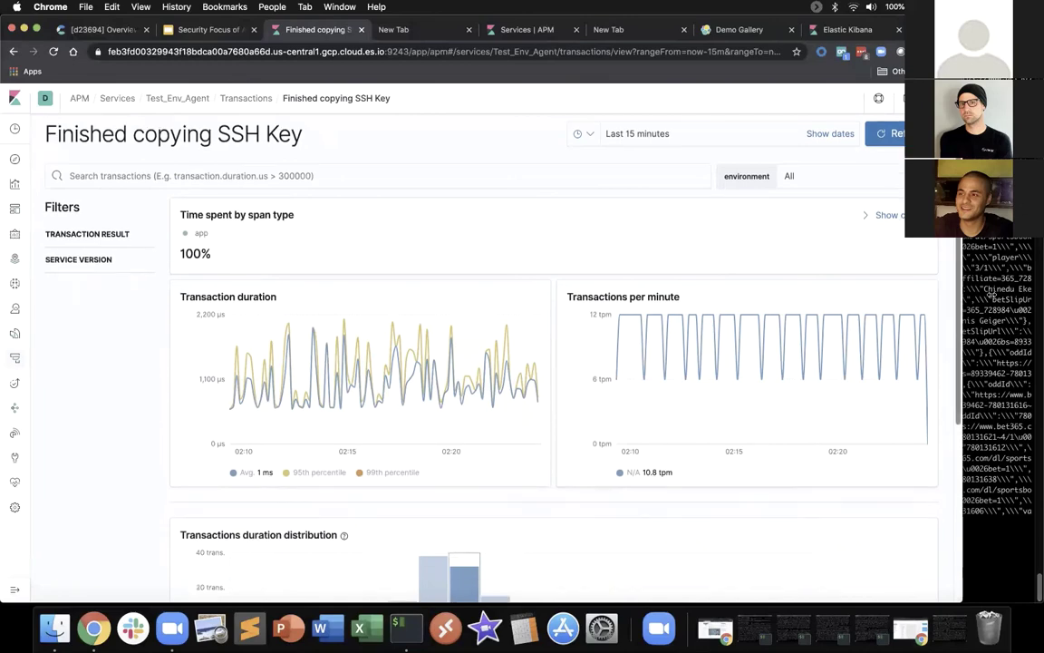
scroll(605, 372, "down", 5)
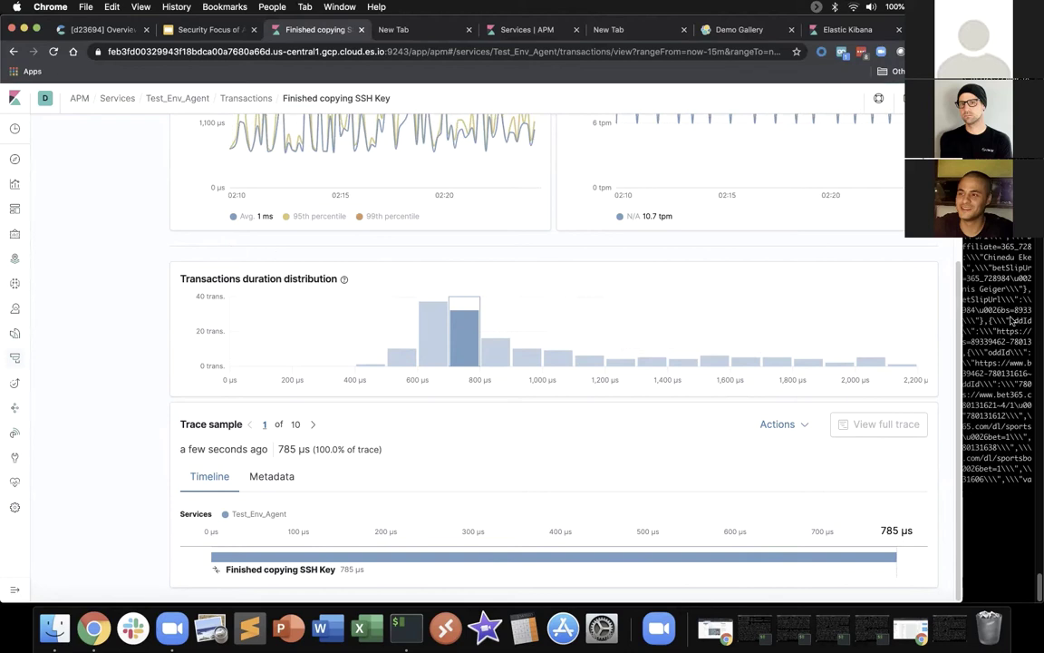
left_click(908, 365)
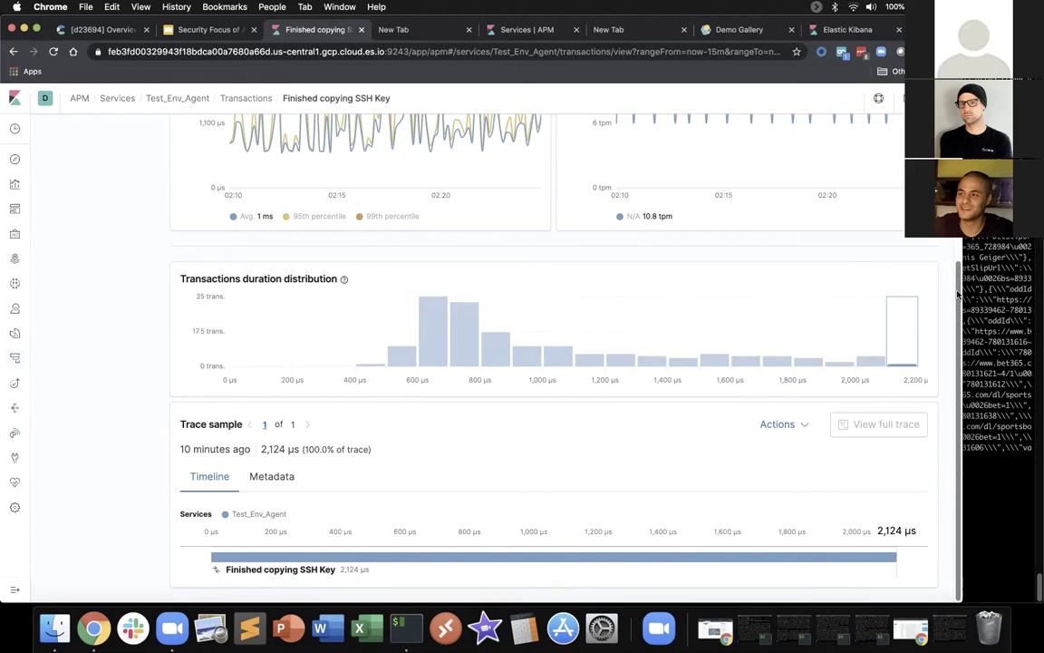
scroll(958, 293, "up", 5)
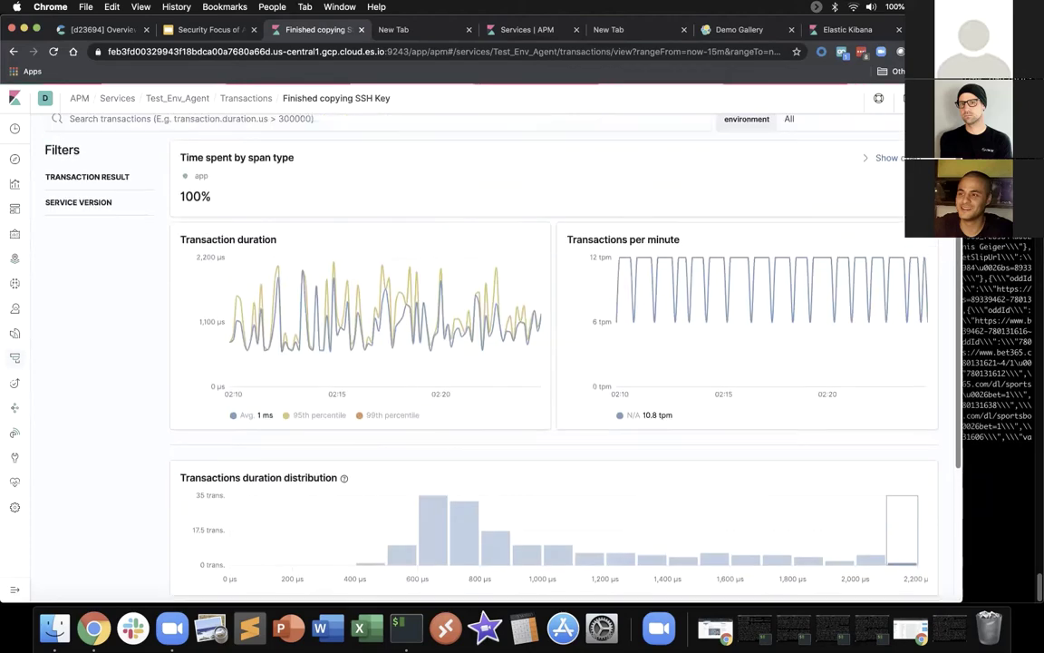
scroll(544, 354, "up", 2)
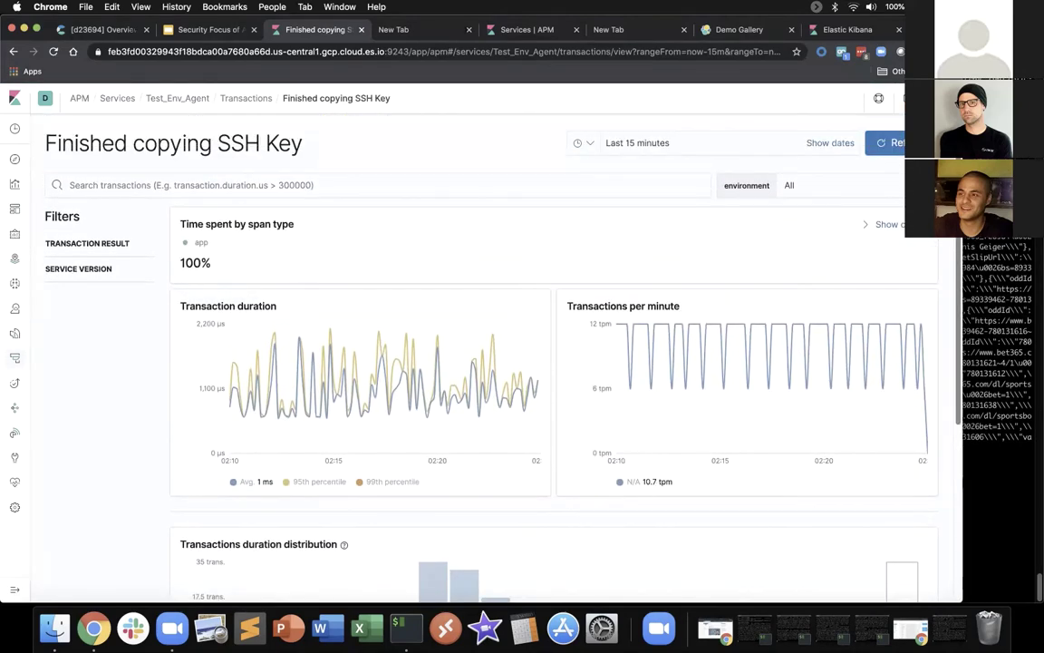
scroll(961, 322, "down", 6)
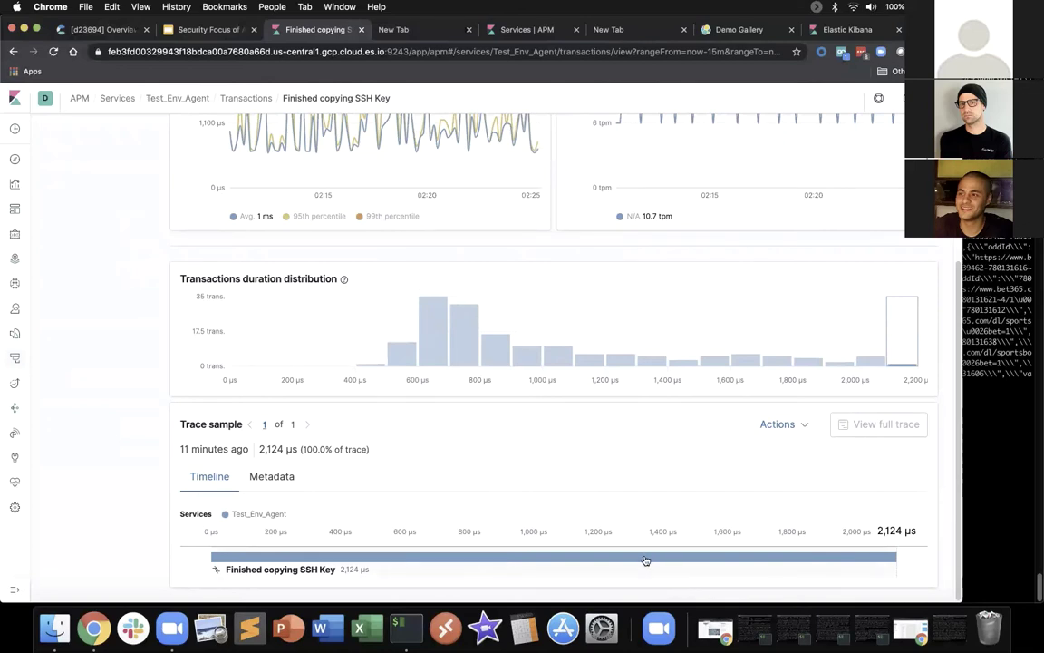
- Inspect the slow trace's host, service and process metadata, then close the details panel
left_click(648, 560)
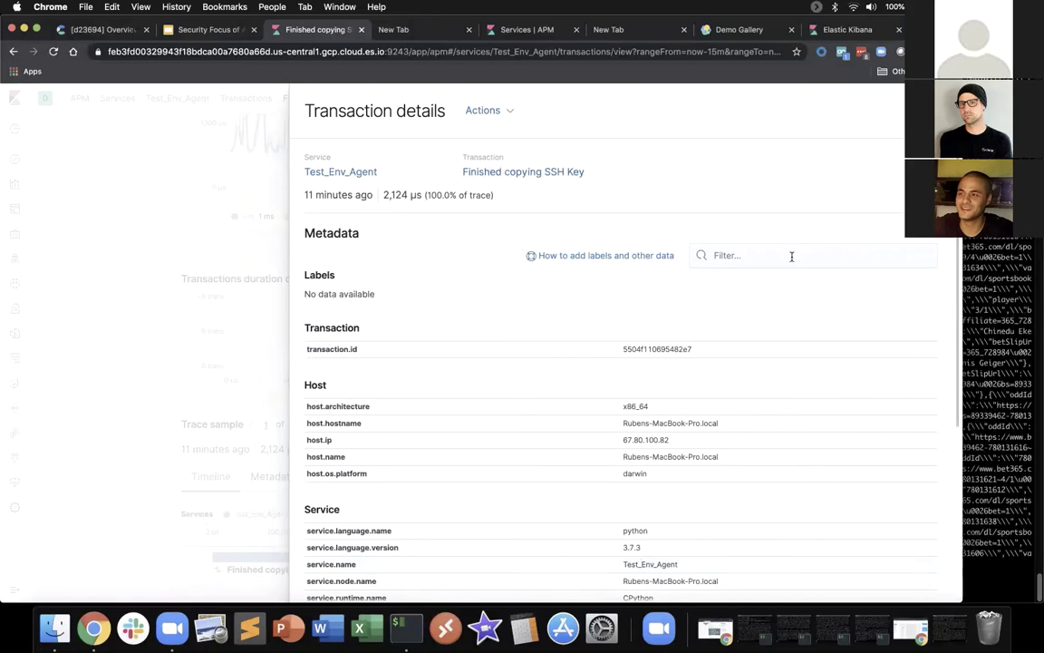
scroll(944, 319, "down", 10)
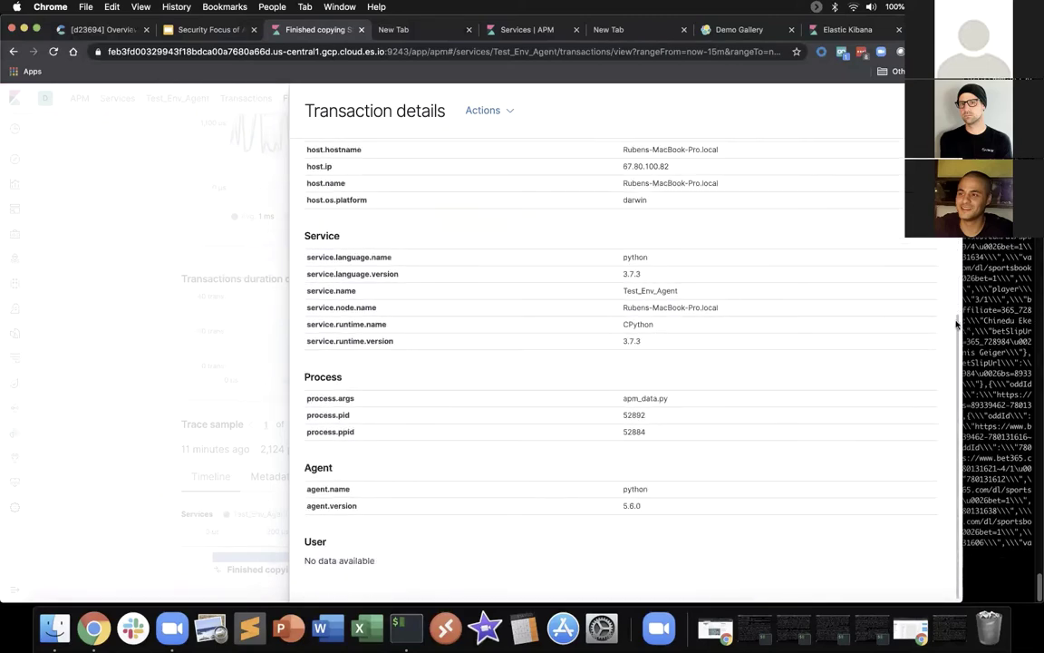
scroll(956, 324, "up", 10)
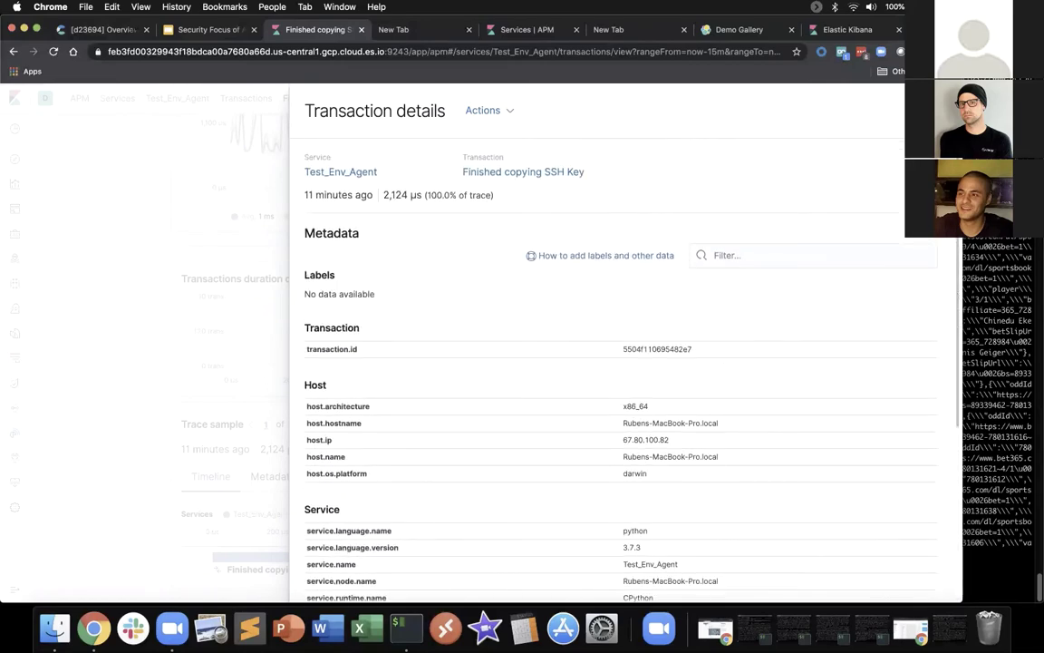
key("Escape")
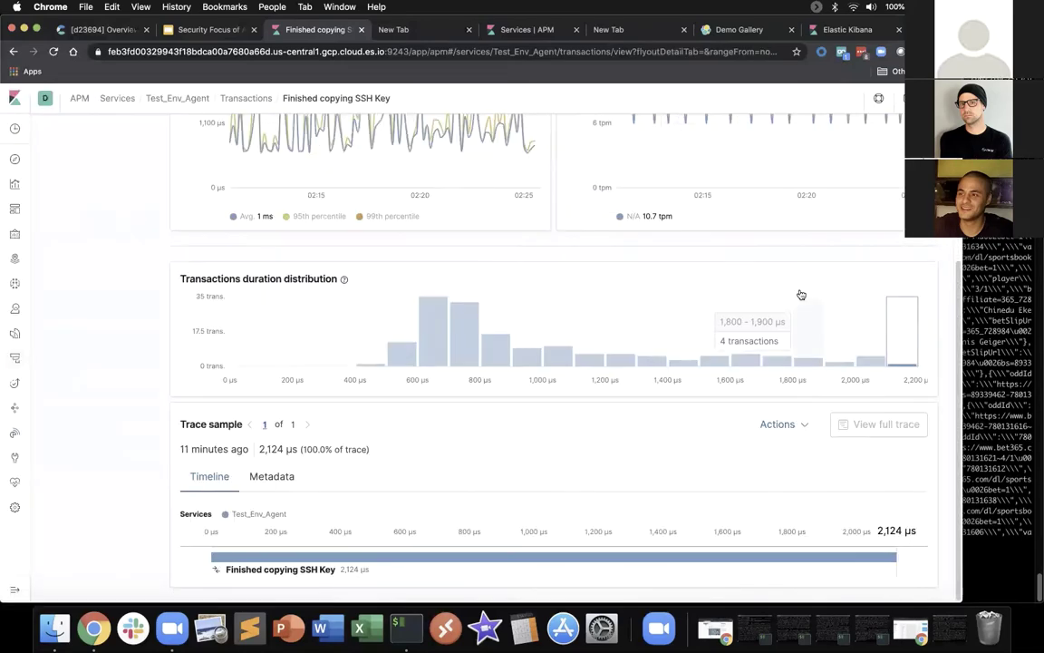
scroll(434, 144, "up", 5)
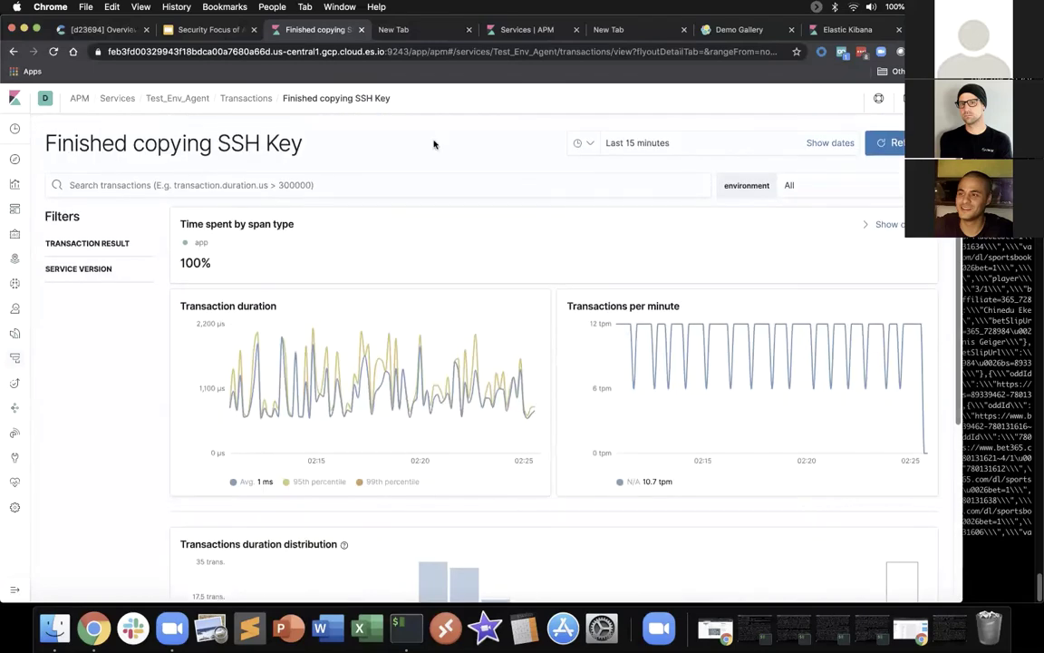
- Filter Test_Env_Agent's transactions to Website_Download and review its app/http time split and Transactions table
left_click(249, 98)
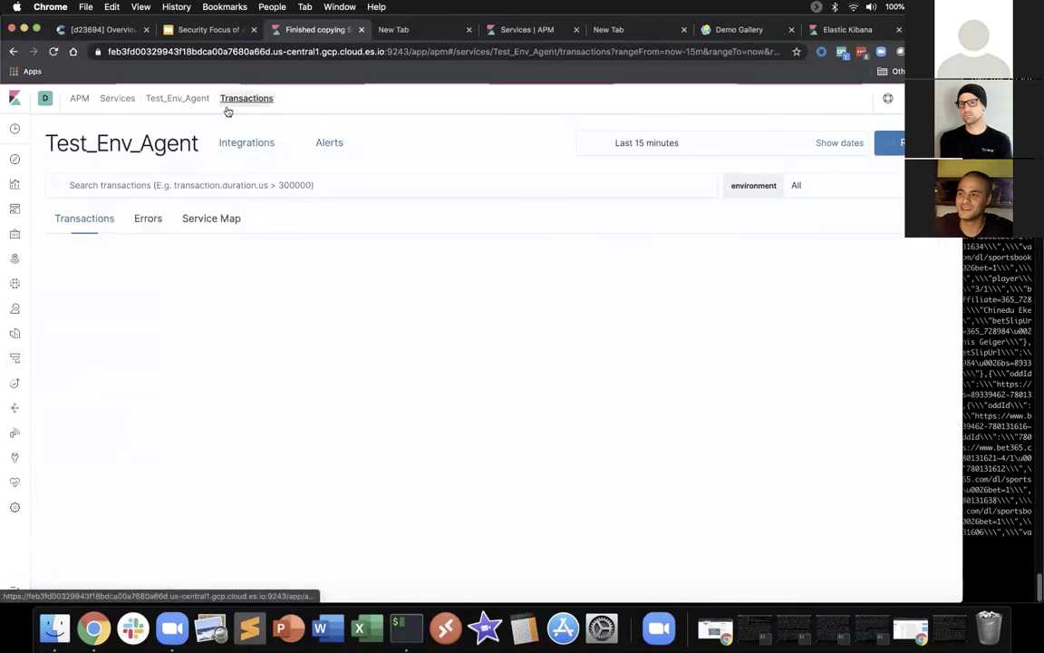
left_click(125, 315)
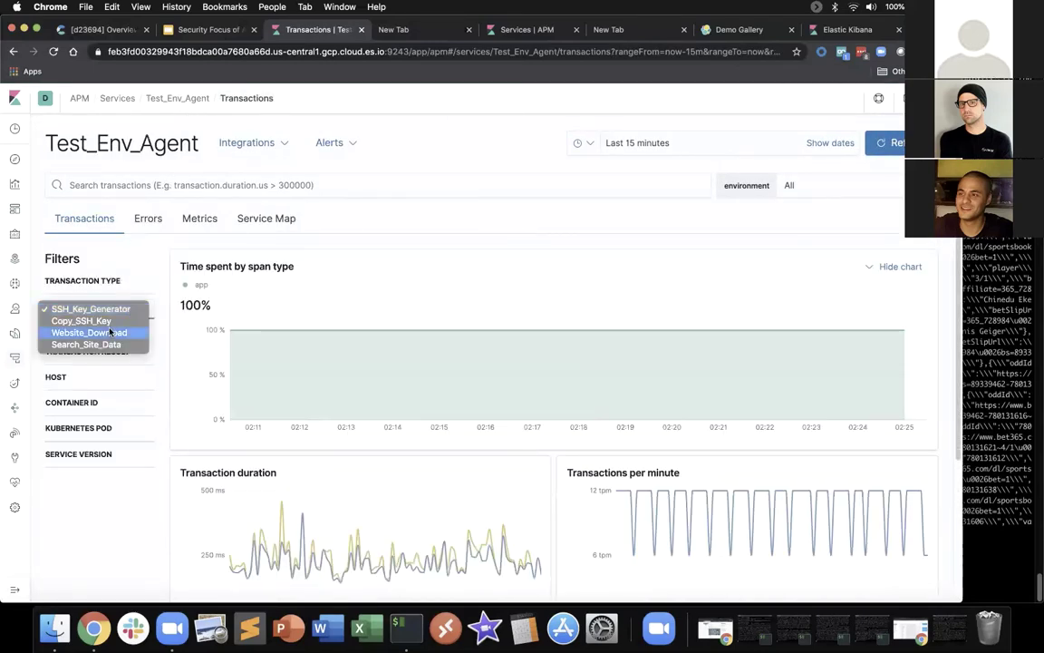
left_click(112, 332)
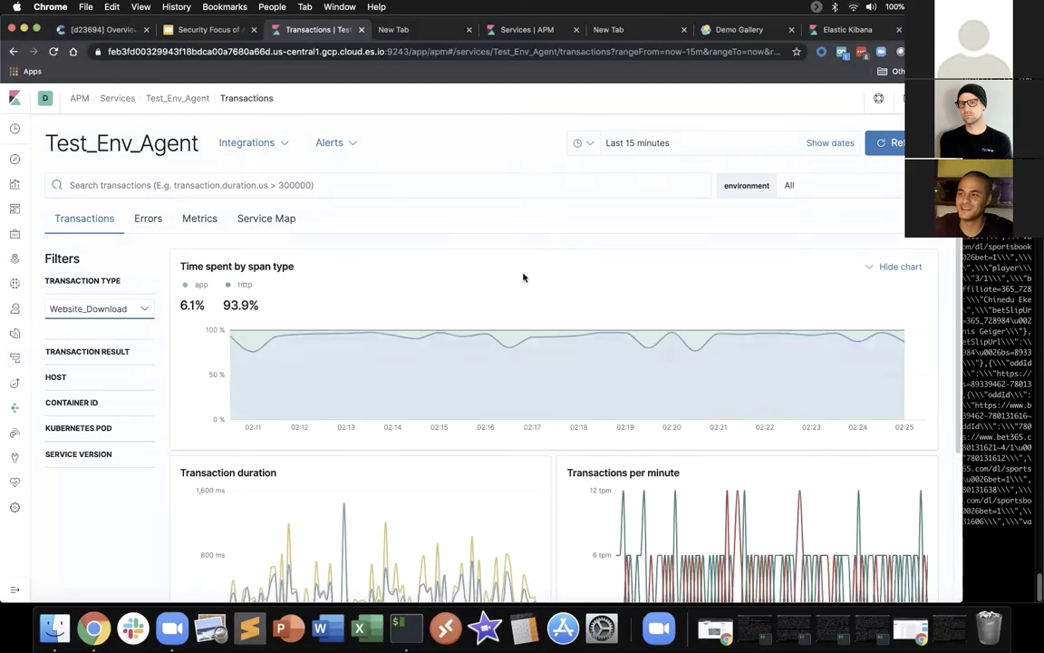
scroll(544, 363, "down", 5)
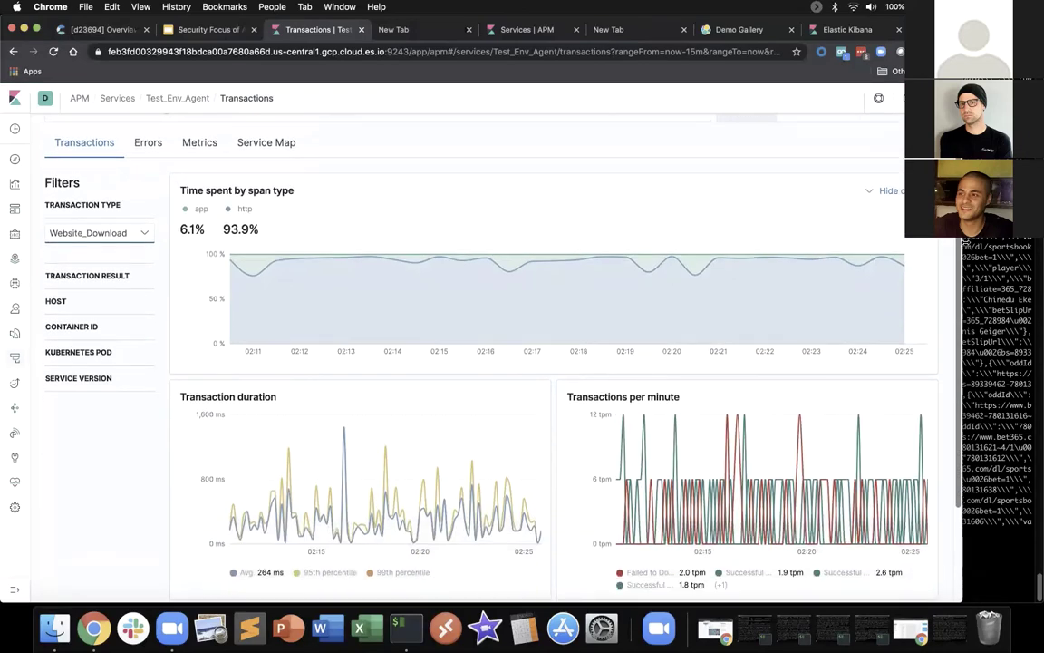
scroll(544, 363, "up", 3)
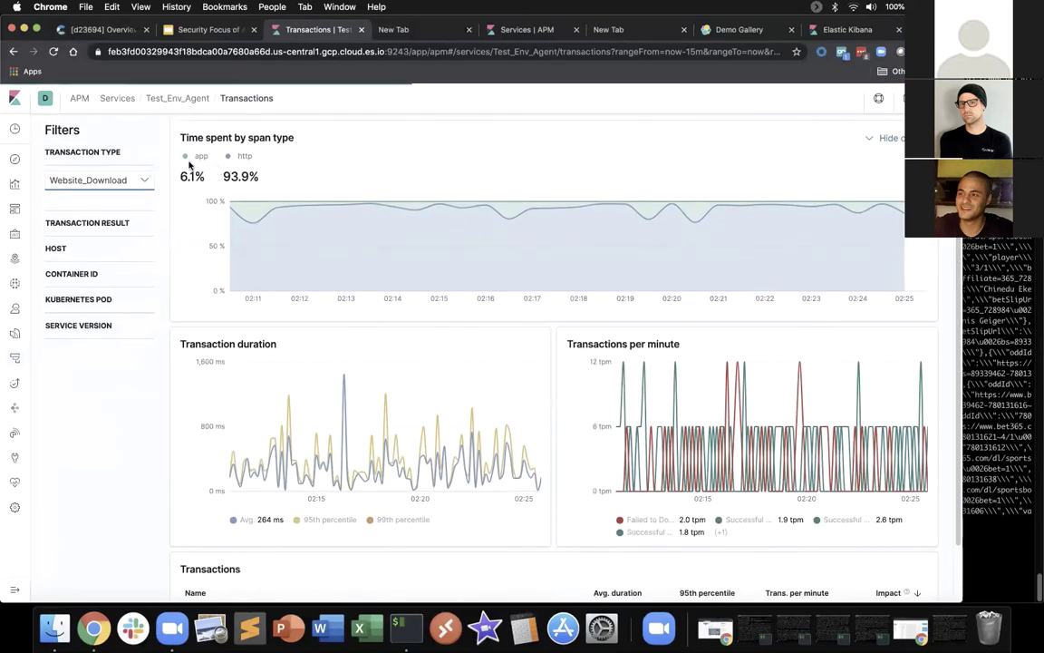
mouse_move(281, 234)
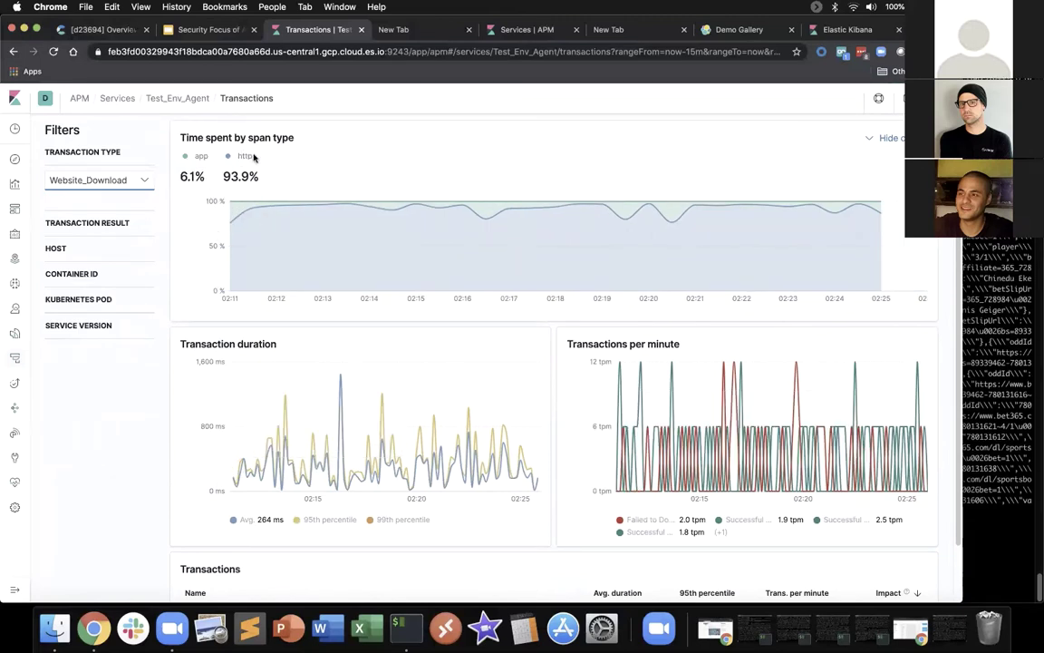
left_click_drag(256, 157, 223, 157)
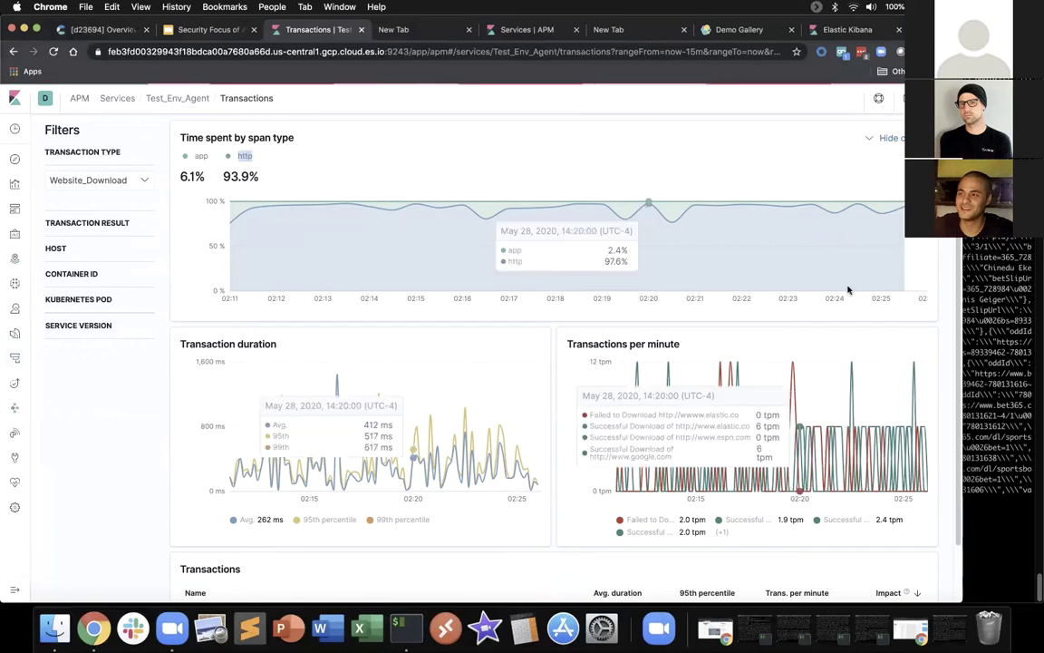
scroll(859, 237, "down", 2)
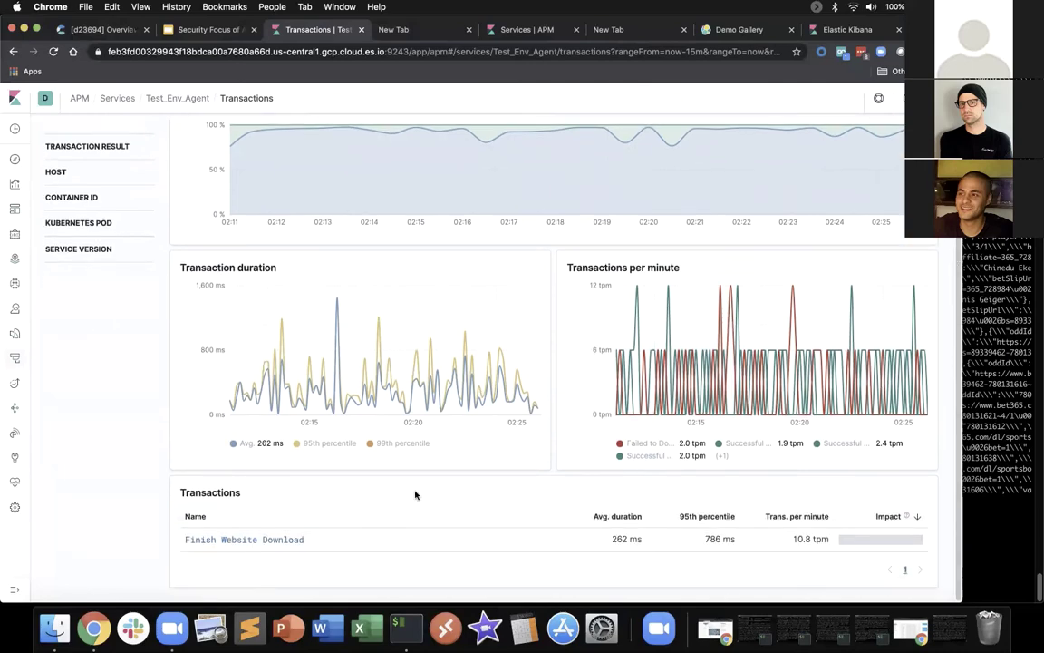
left_click(285, 543)
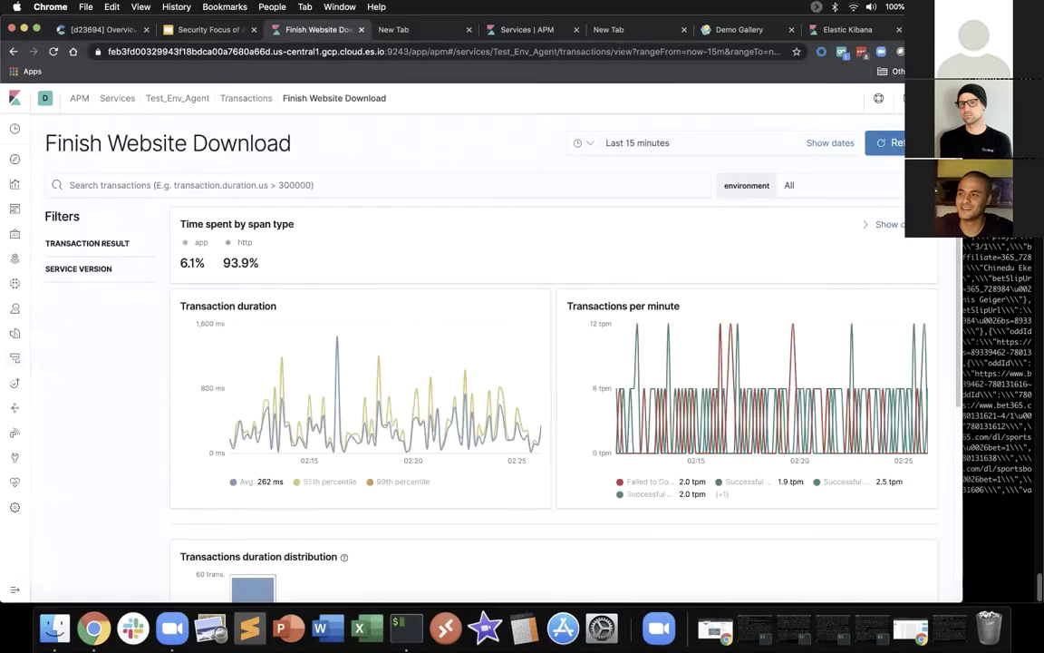
scroll(868, 323, "down", 6)
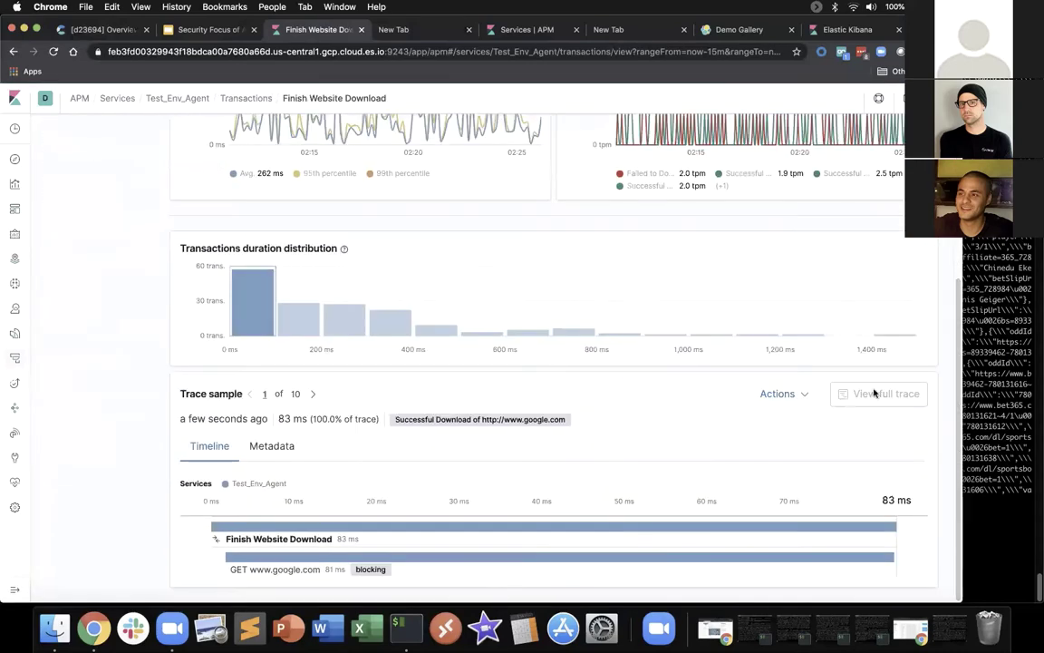
left_click(902, 331)
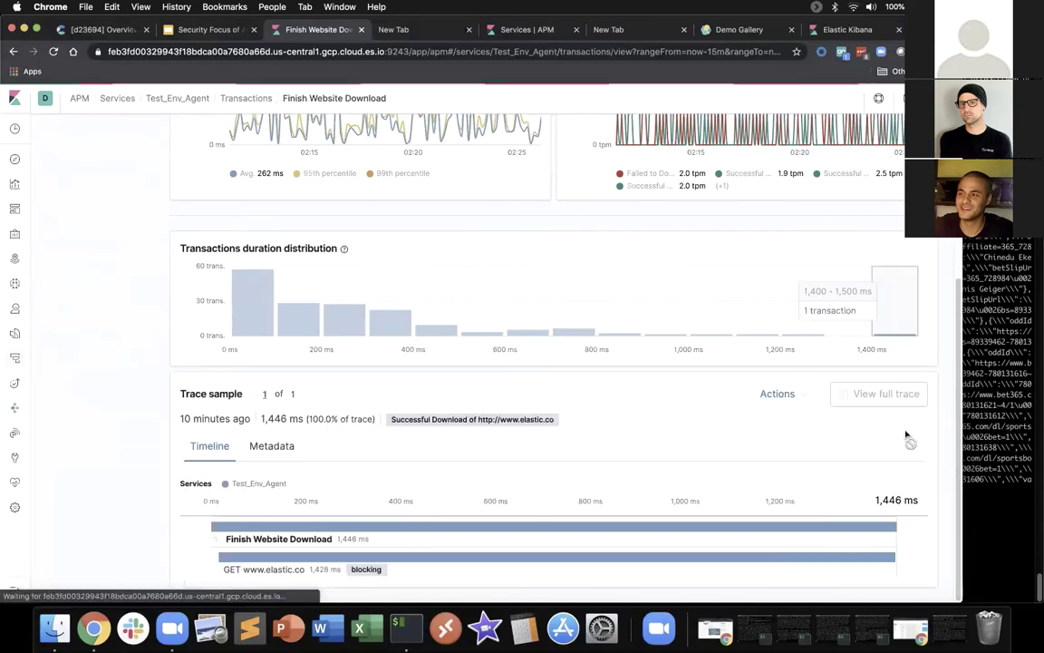
left_click(686, 562)
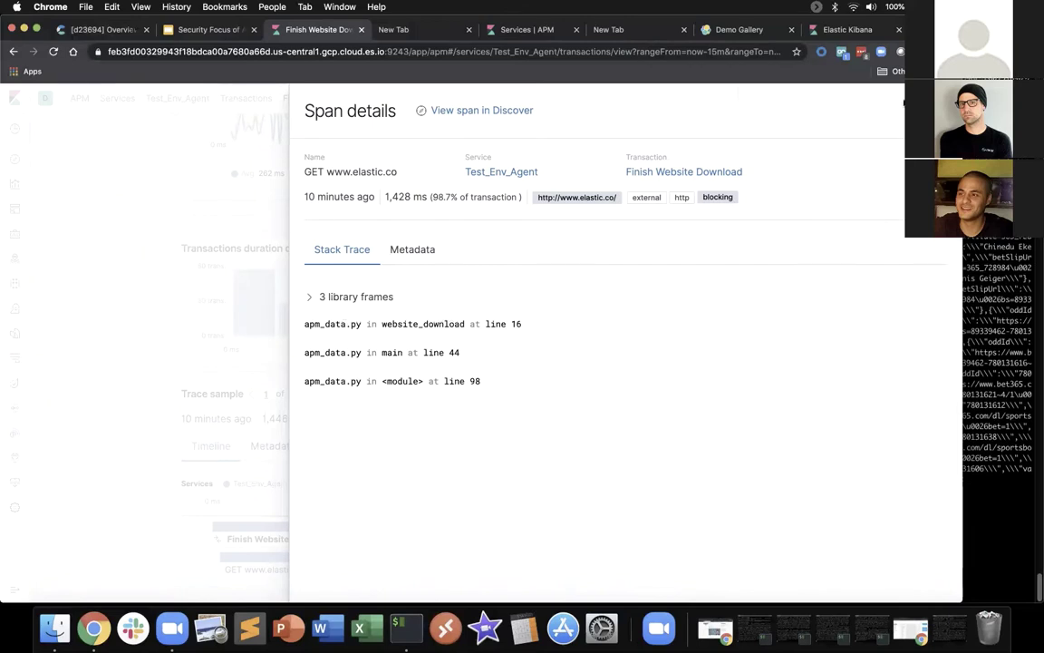
left_click(907, 102)
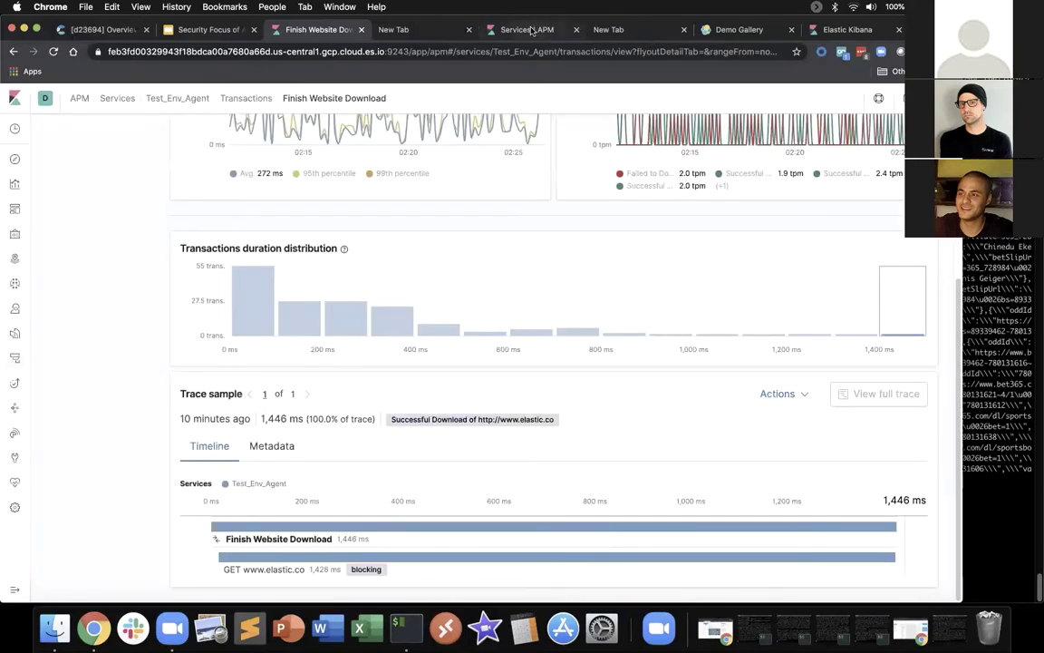
- Open the GET opbeans.views.home transaction of the opbeans-python service
left_click(530, 30)
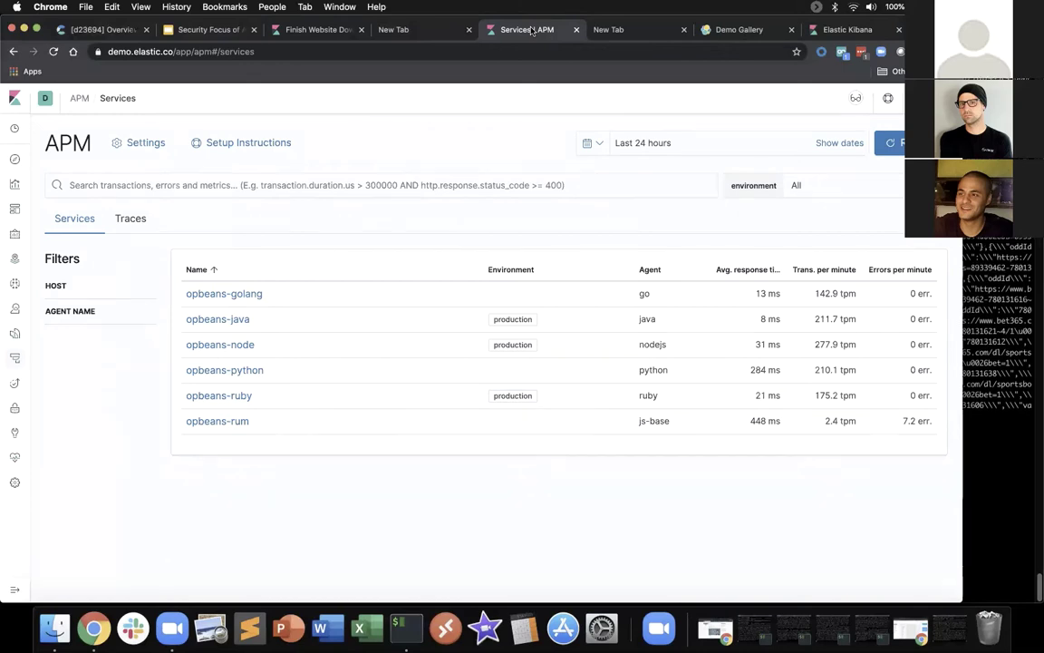
left_click(244, 369)
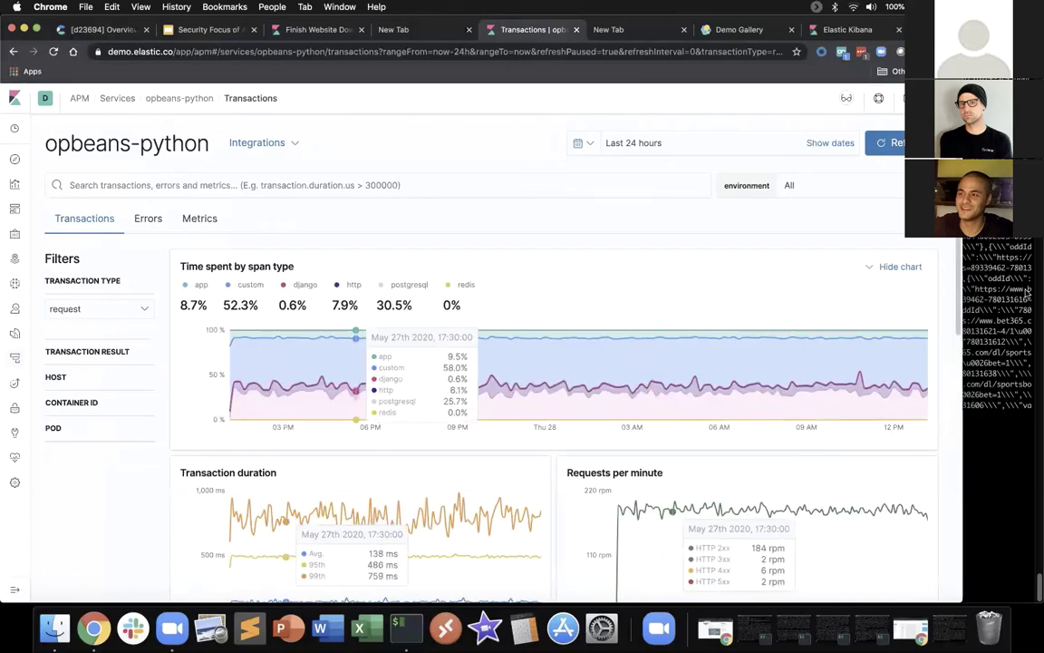
scroll(544, 363, "down", 10)
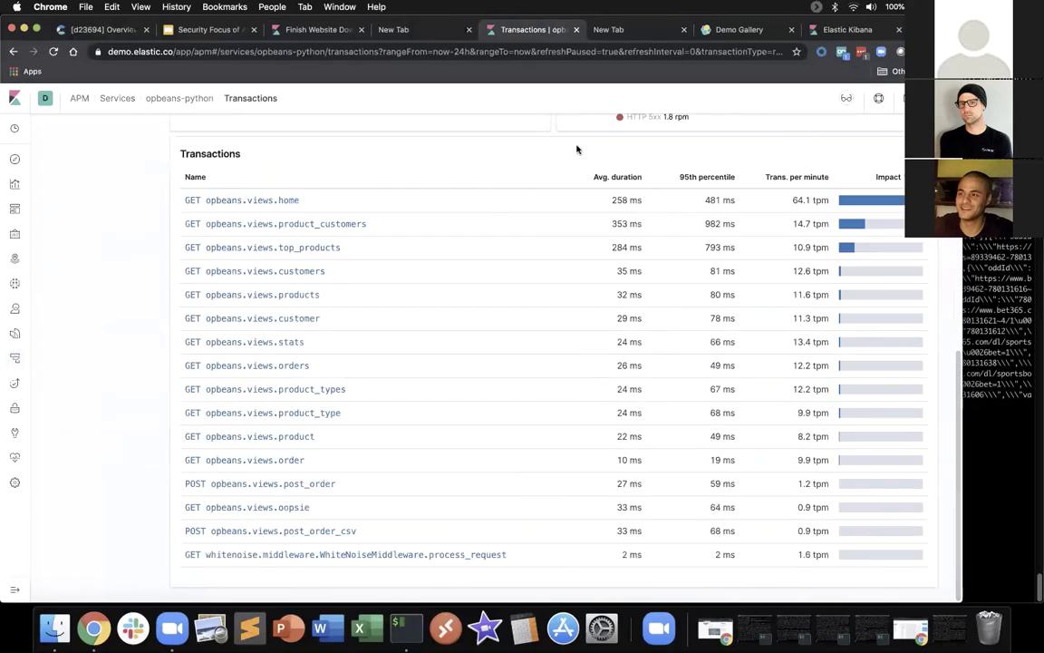
left_click(278, 201)
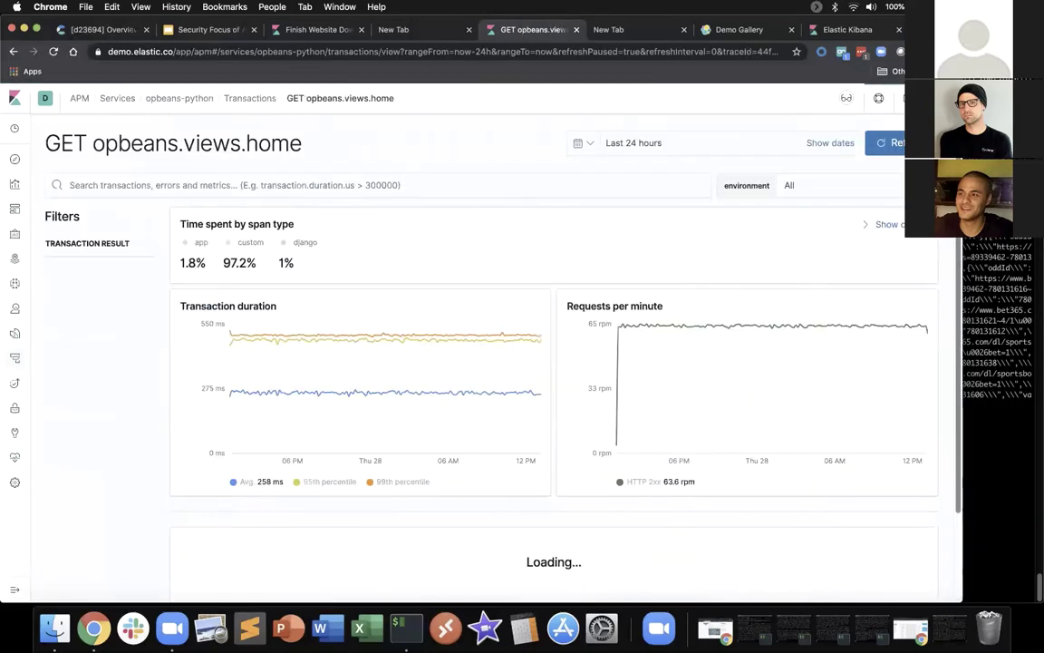
- Show a trace sample from the slowest (~600 ms) duration bucket and scroll its timeline
scroll(552, 362, "down", 3)
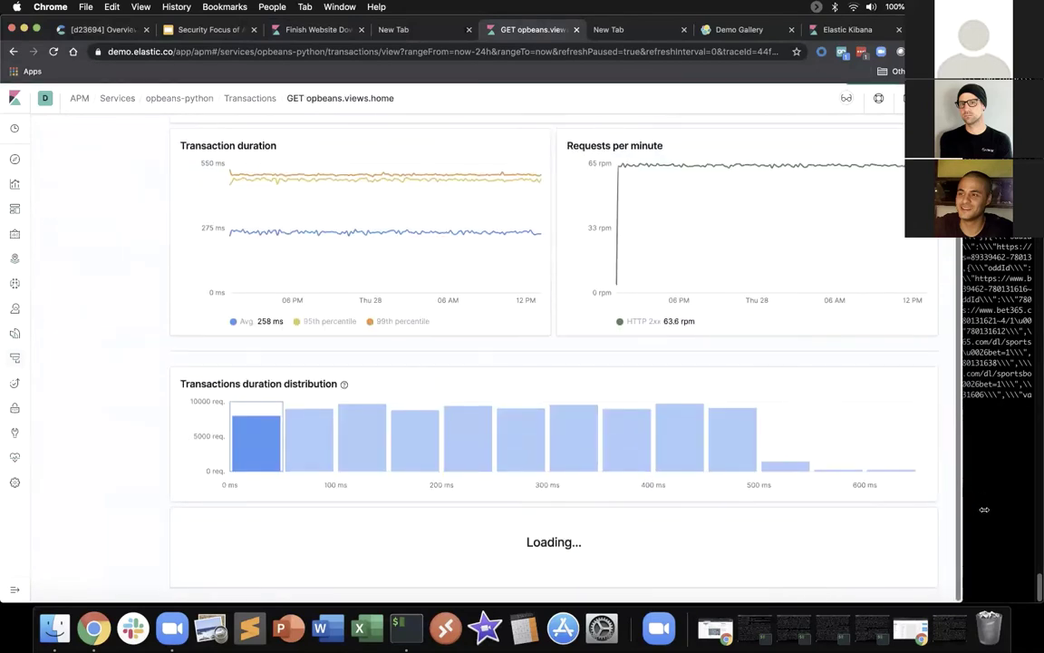
left_click(893, 449)
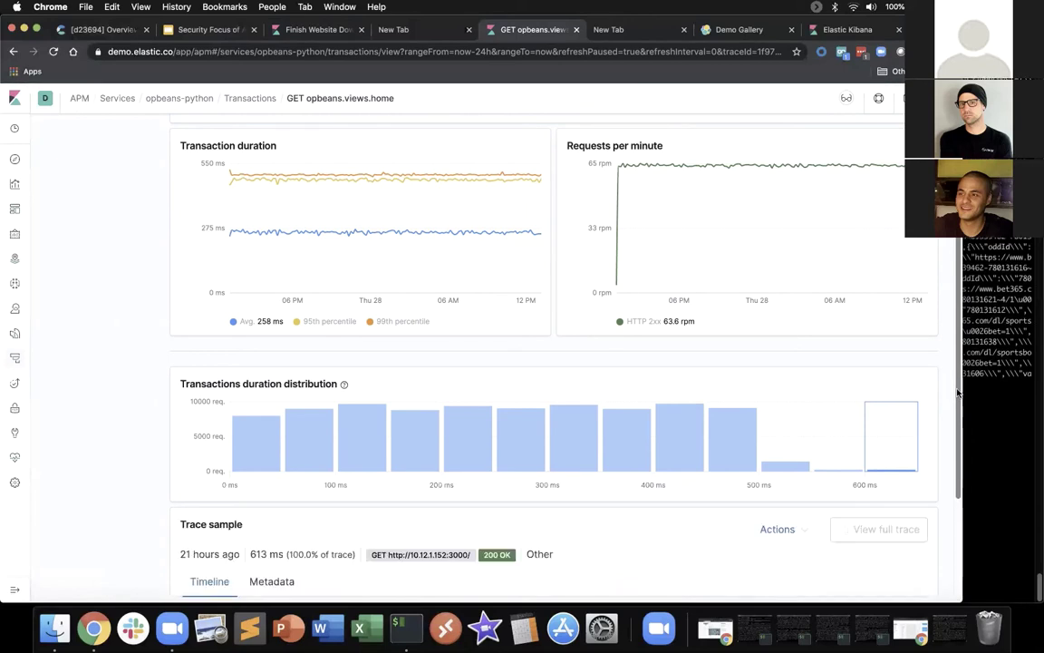
left_click_drag(958, 392, 957, 530)
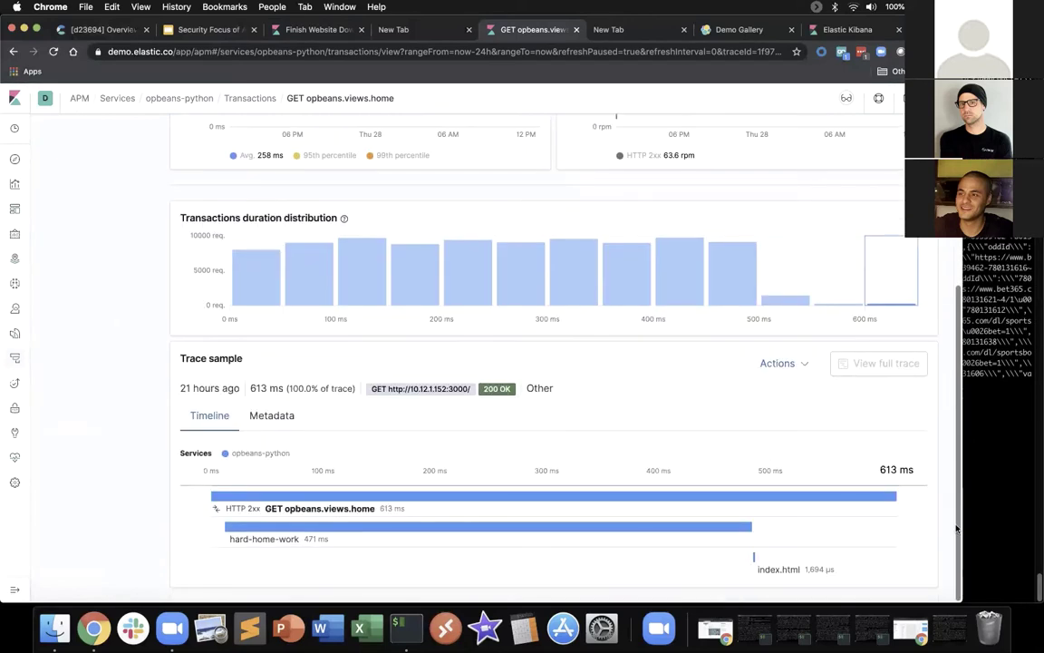
scroll(957, 530, "up", 5)
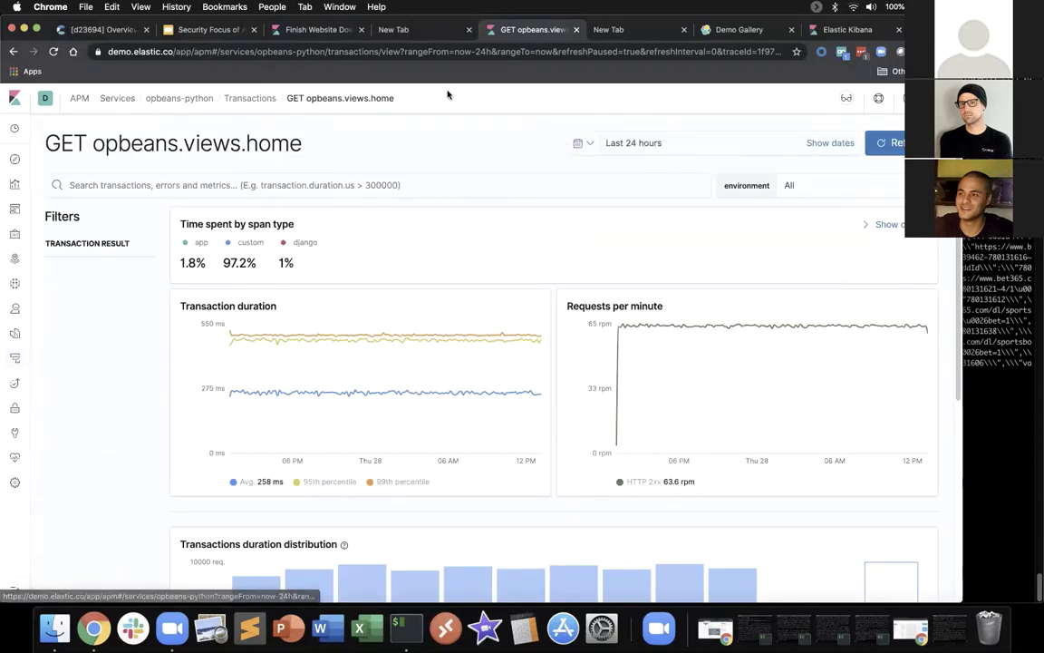
left_click(284, 34)
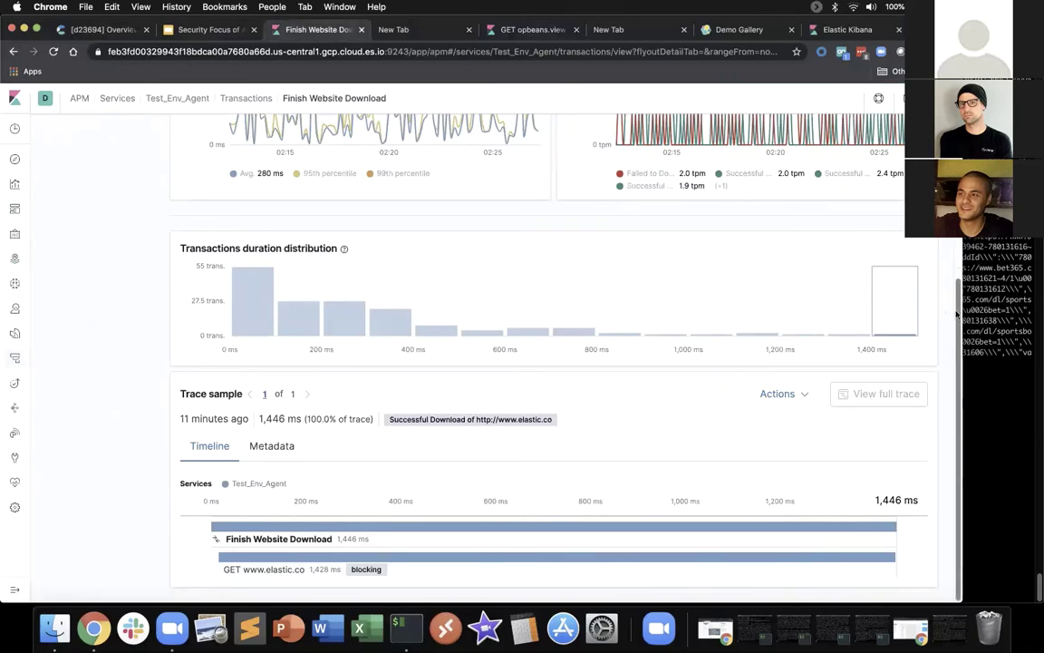
scroll(957, 313, "up", 3)
scroll(956, 314, "down", 3)
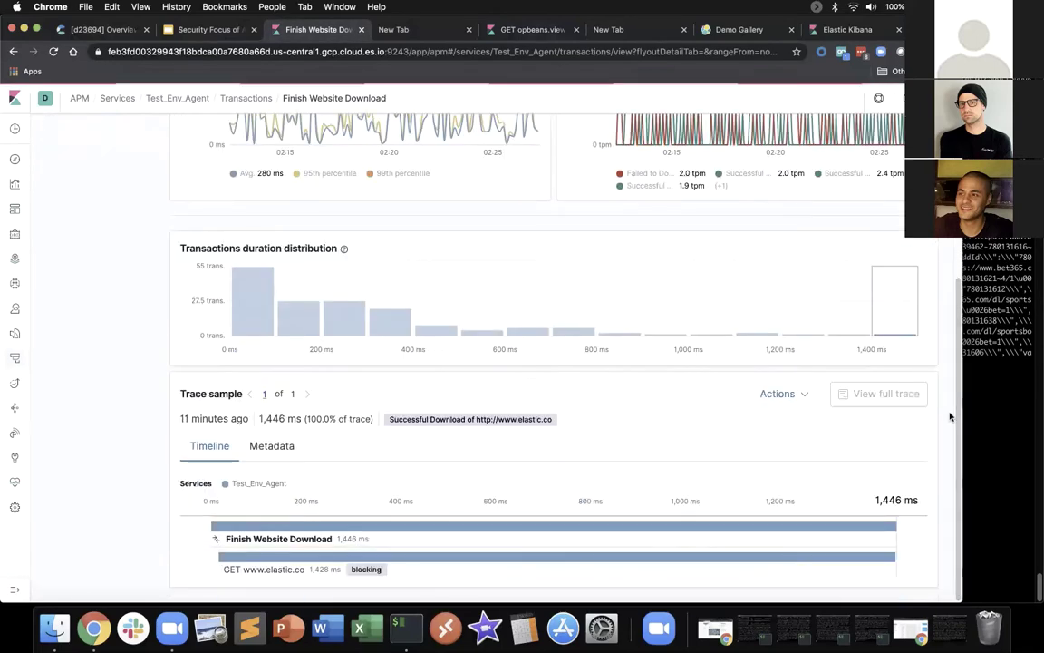
left_click(561, 568)
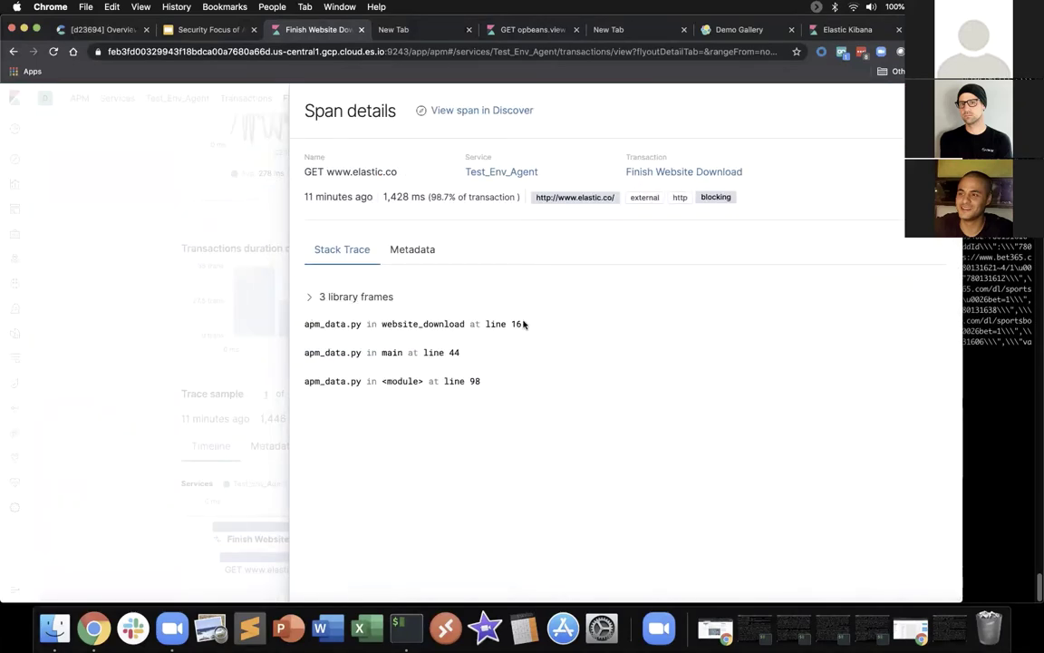
- Expand the 3 library frames in the span's stack trace, then close the Span details
left_click_drag(524, 324, 300, 327)
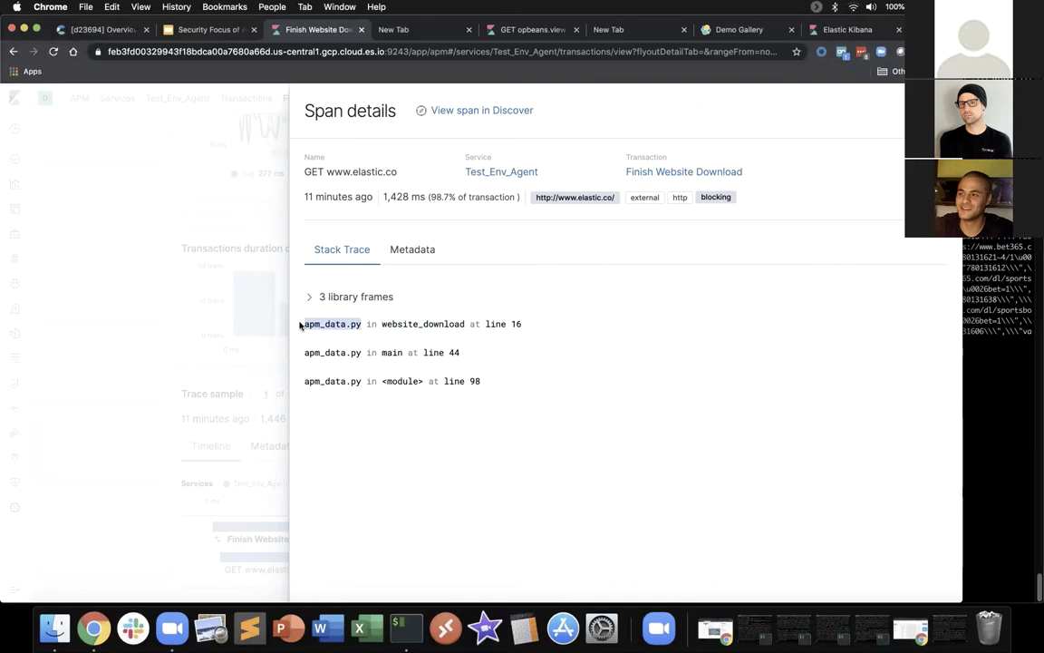
left_click(308, 301)
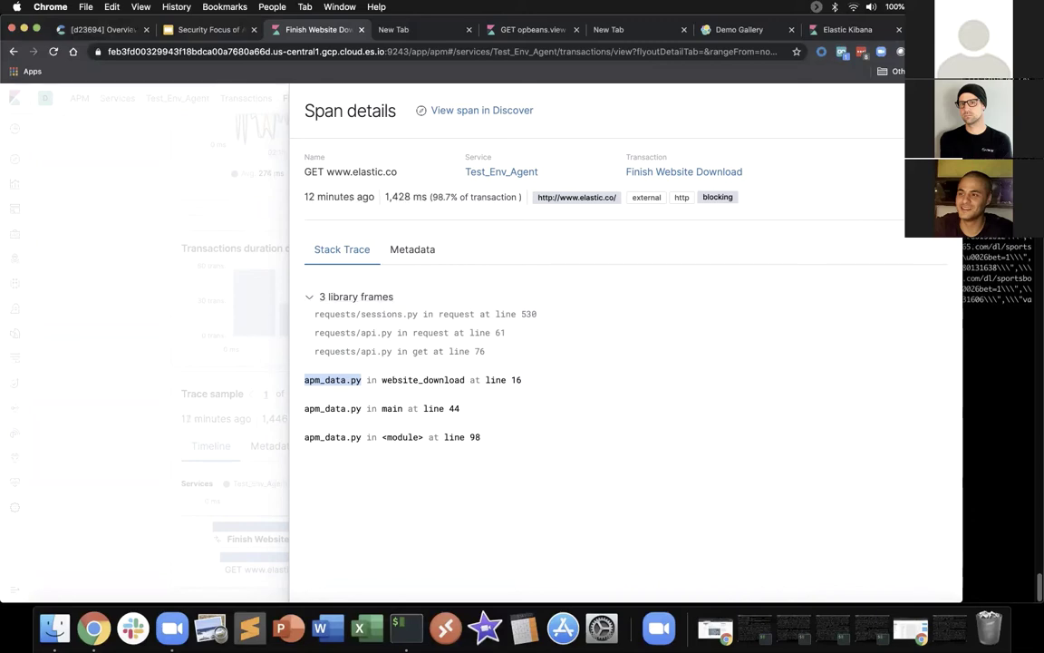
key("Escape")
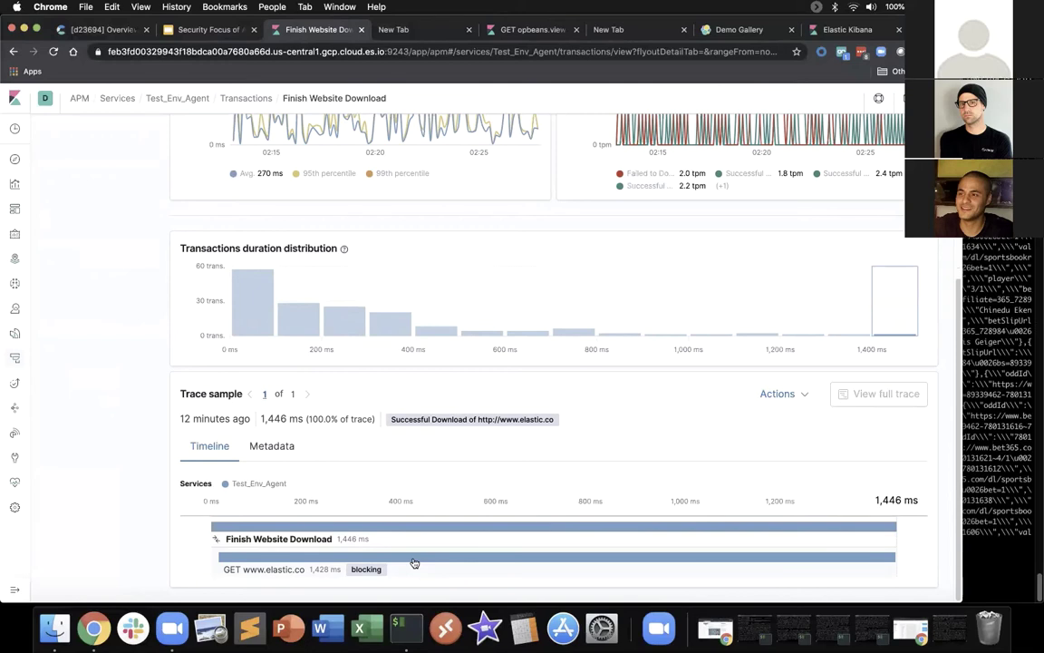
- Check the trace sample's Actions list for host and trace log options, then scroll to the top
left_click(805, 395)
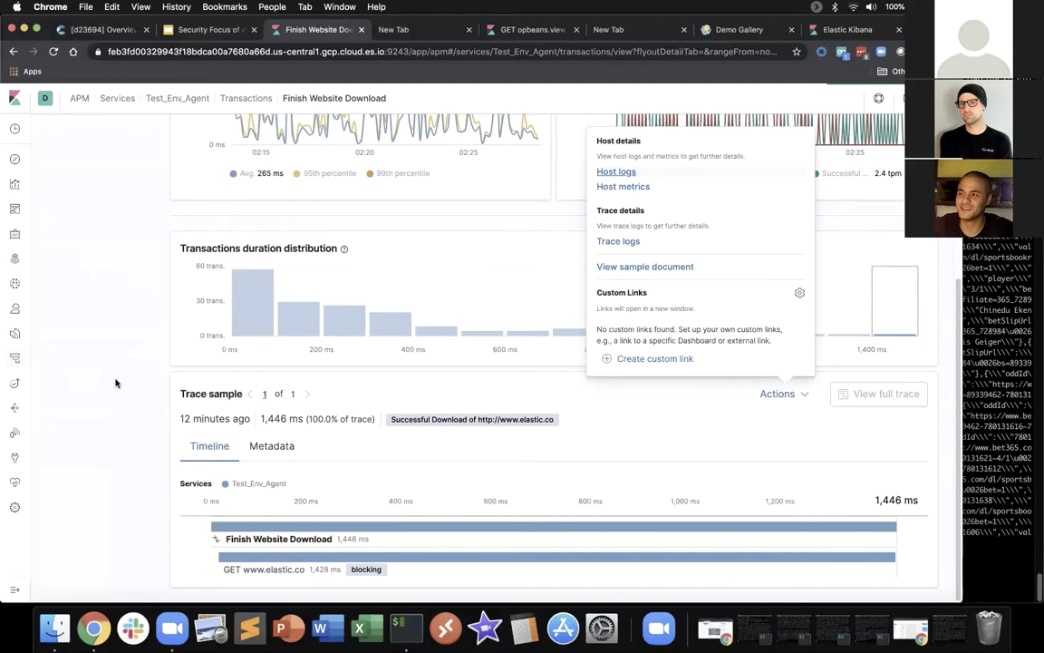
left_click(115, 382)
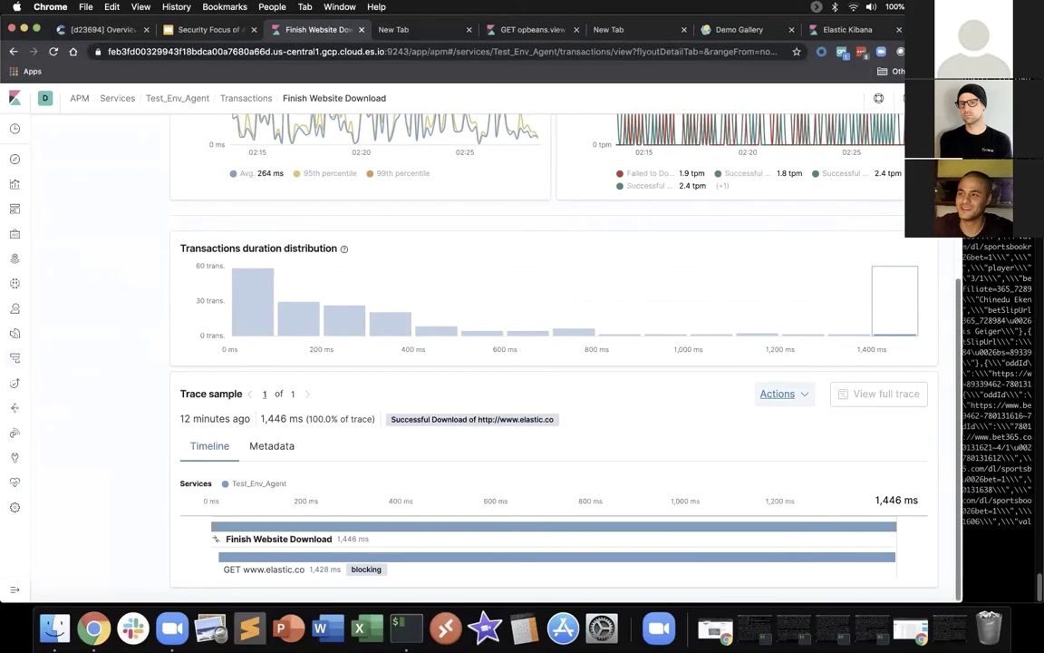
scroll(552, 363, "up", 5)
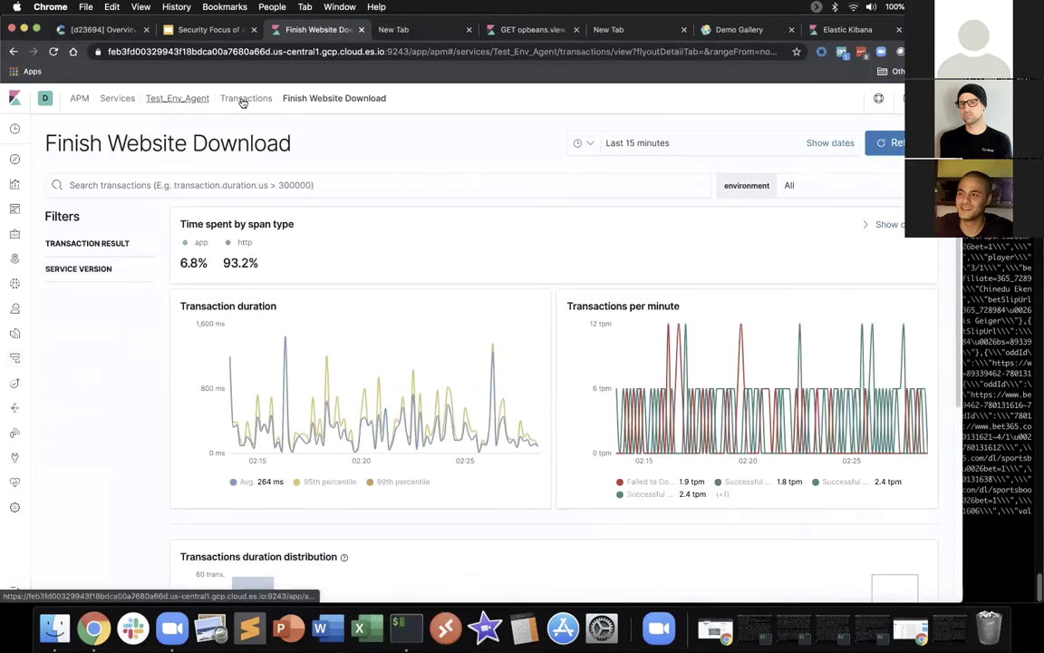
- Create an ML anomaly detection job for Test_Env_Agent with transaction type Copy_SSH_Key
left_click(243, 100)
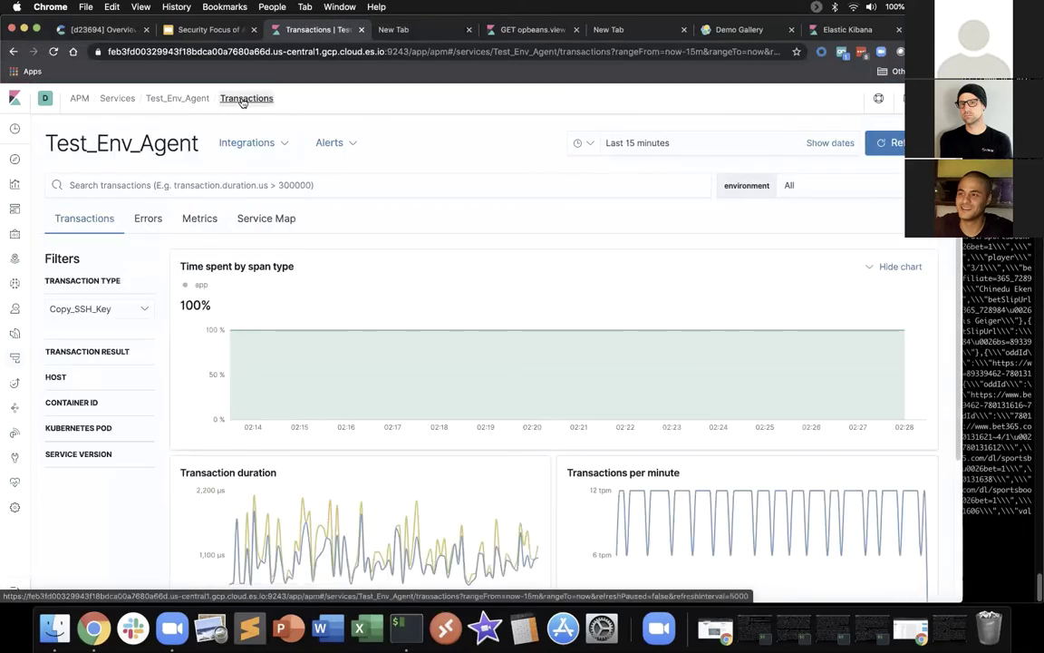
left_click(286, 146)
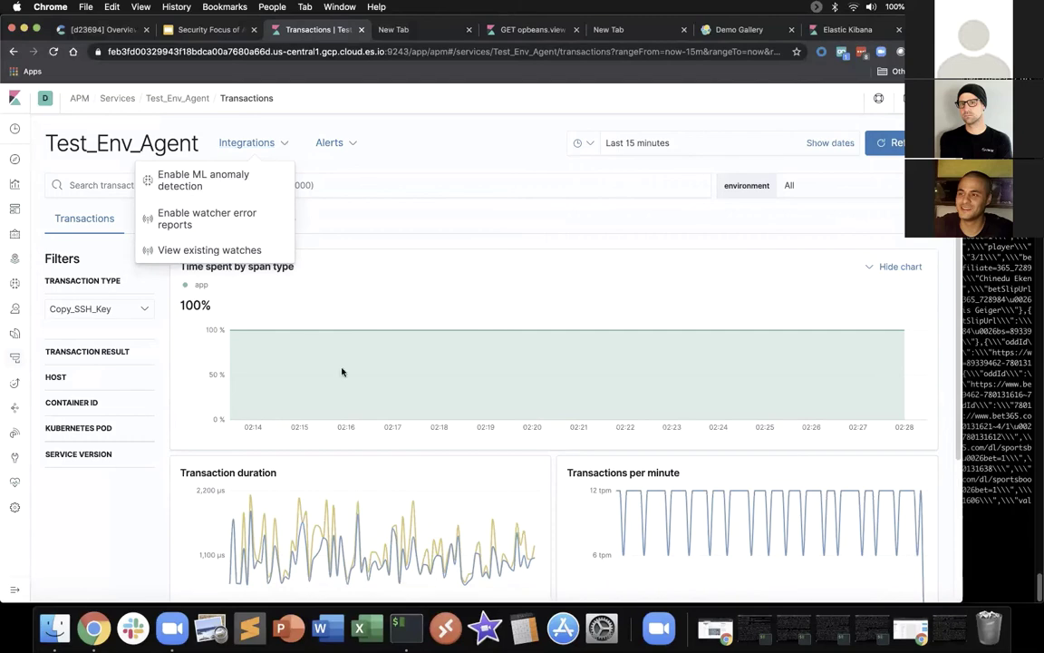
left_click(223, 178)
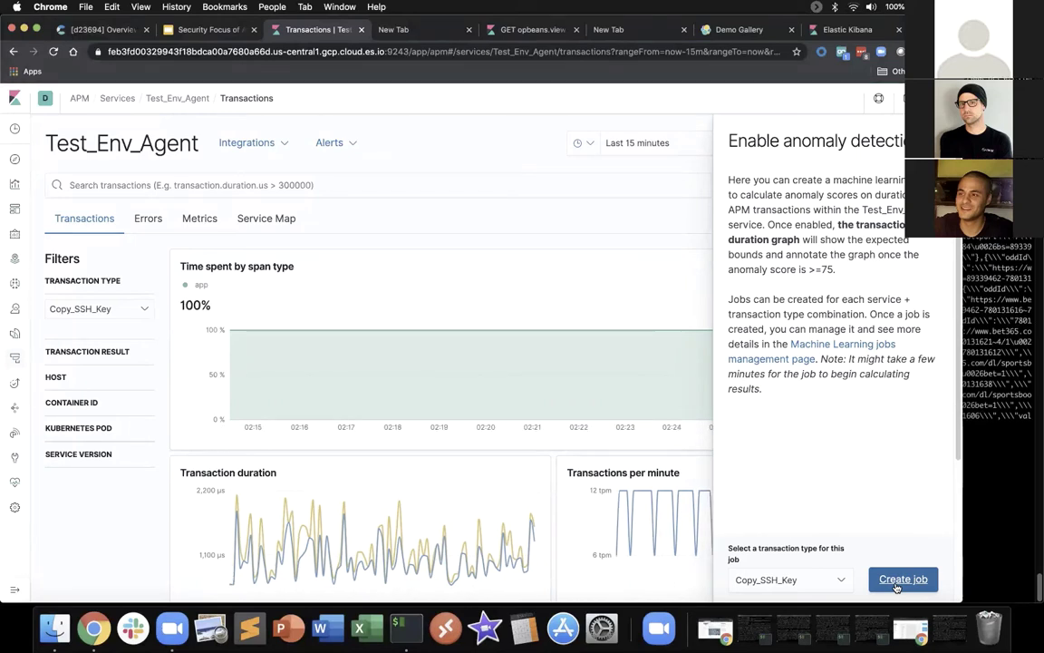
left_click(897, 586)
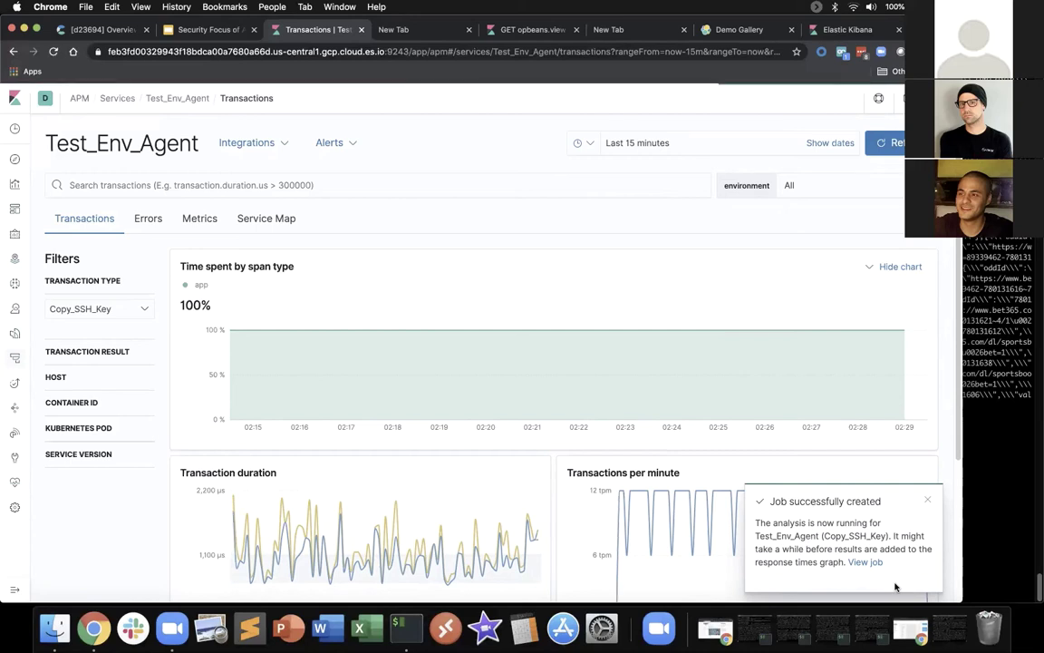
left_click(927, 499)
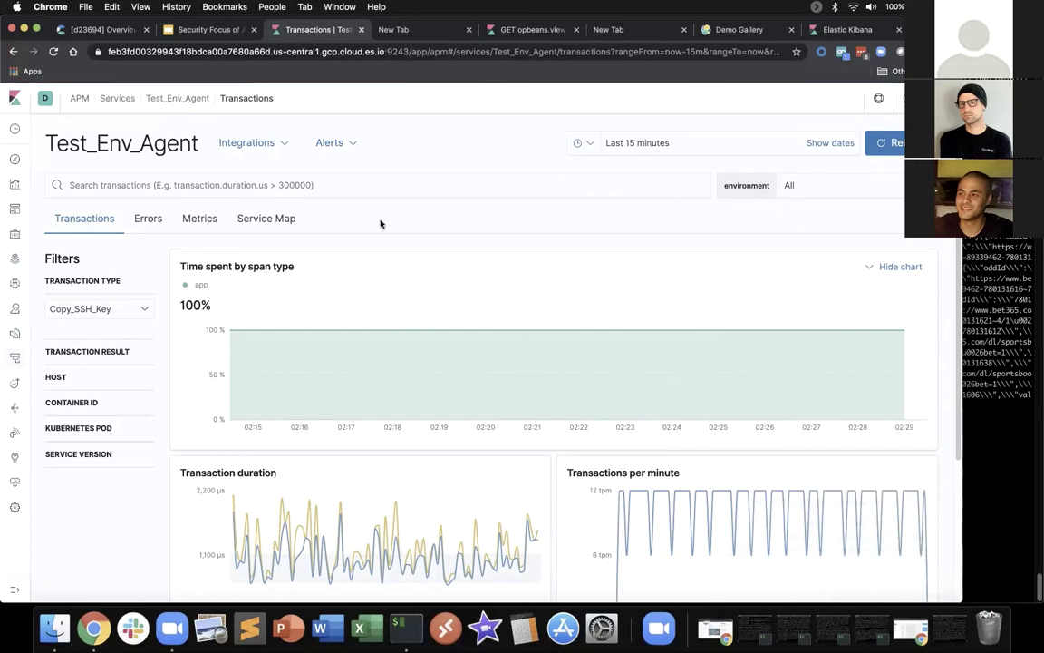
- Start a Transaction duration threshold alert for Test_Env_Agent from the Alerts menu
left_click(284, 145)
left_click(354, 145)
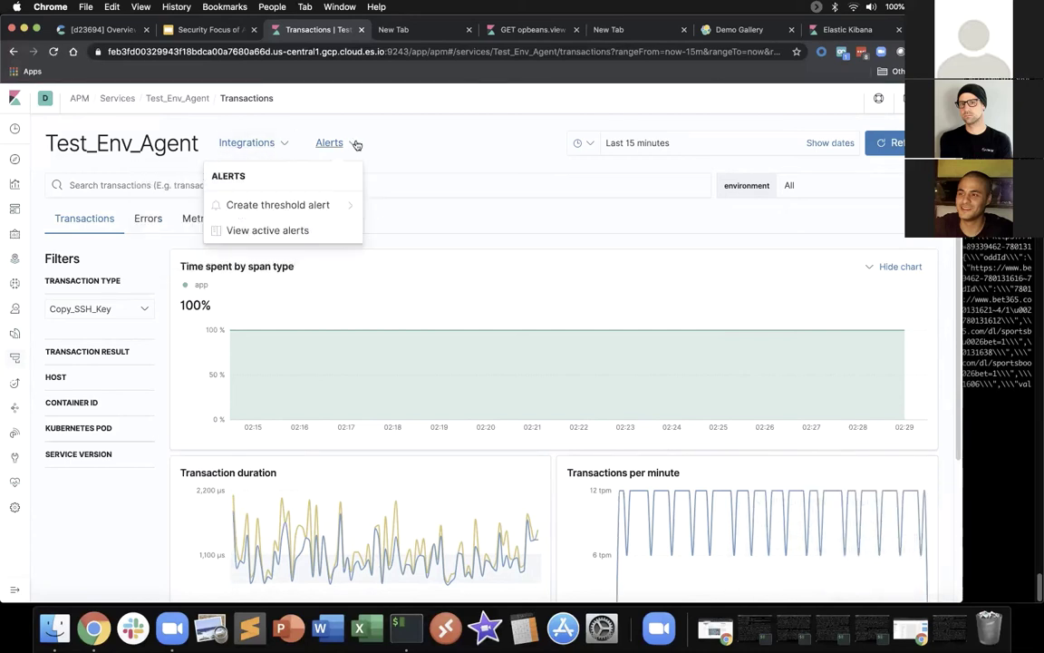
left_click(270, 145)
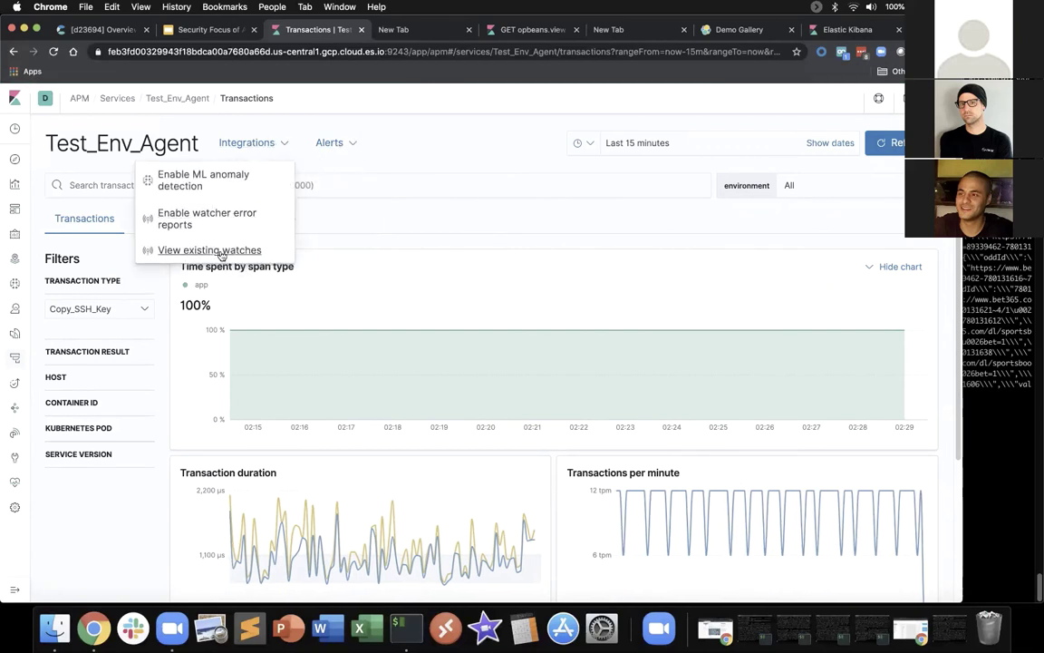
left_click(343, 145)
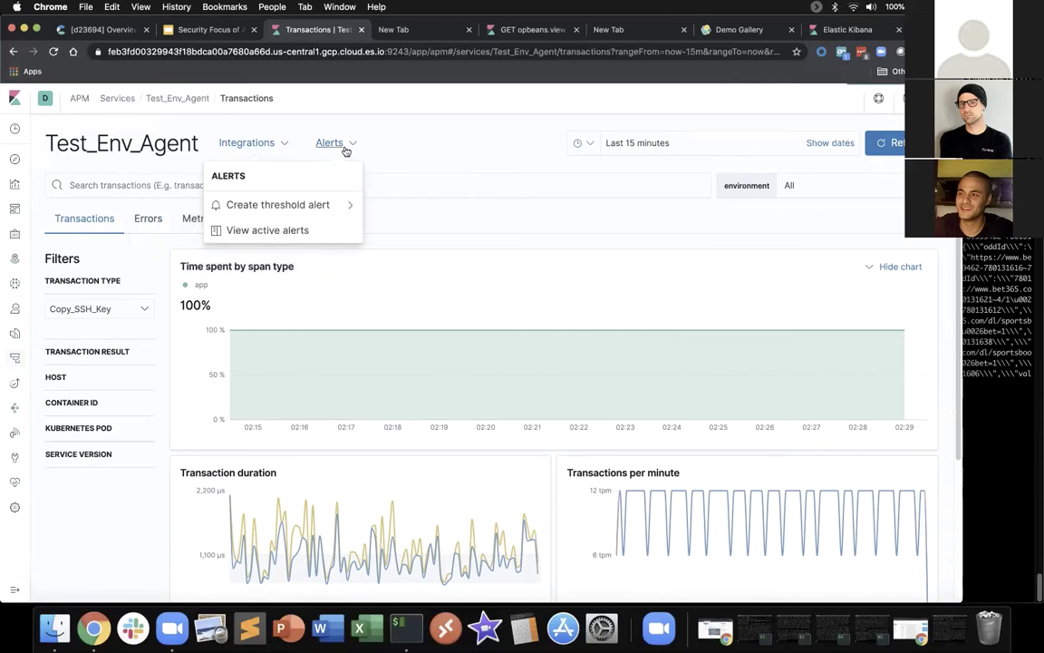
left_click(309, 206)
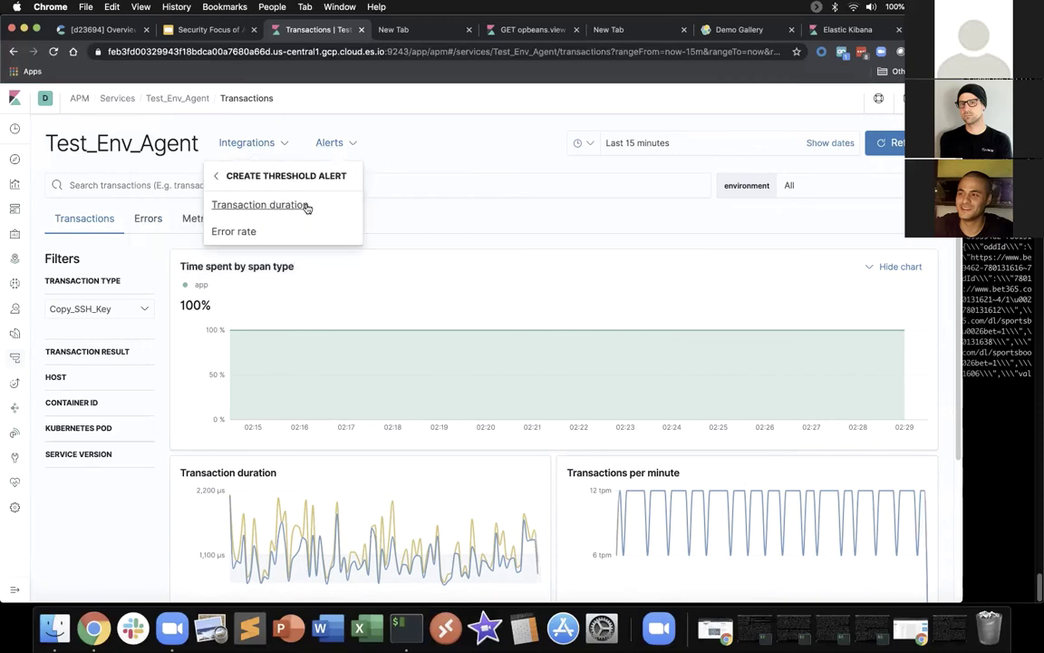
left_click(308, 207)
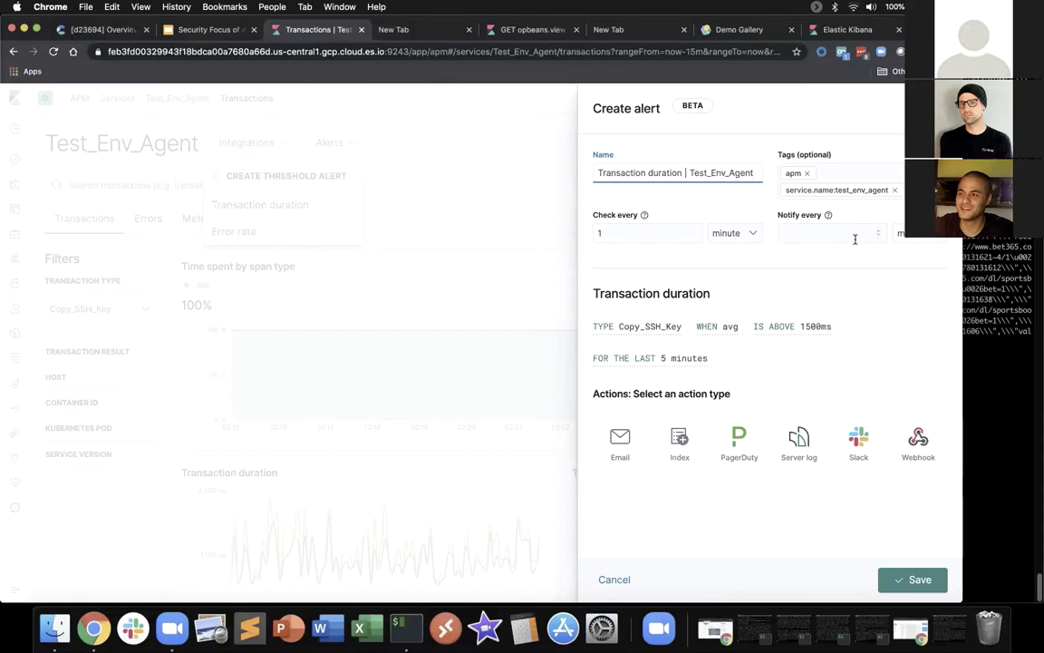
- Look at the Notify every unit options, then discard the alert form with Escape
left_click(904, 233)
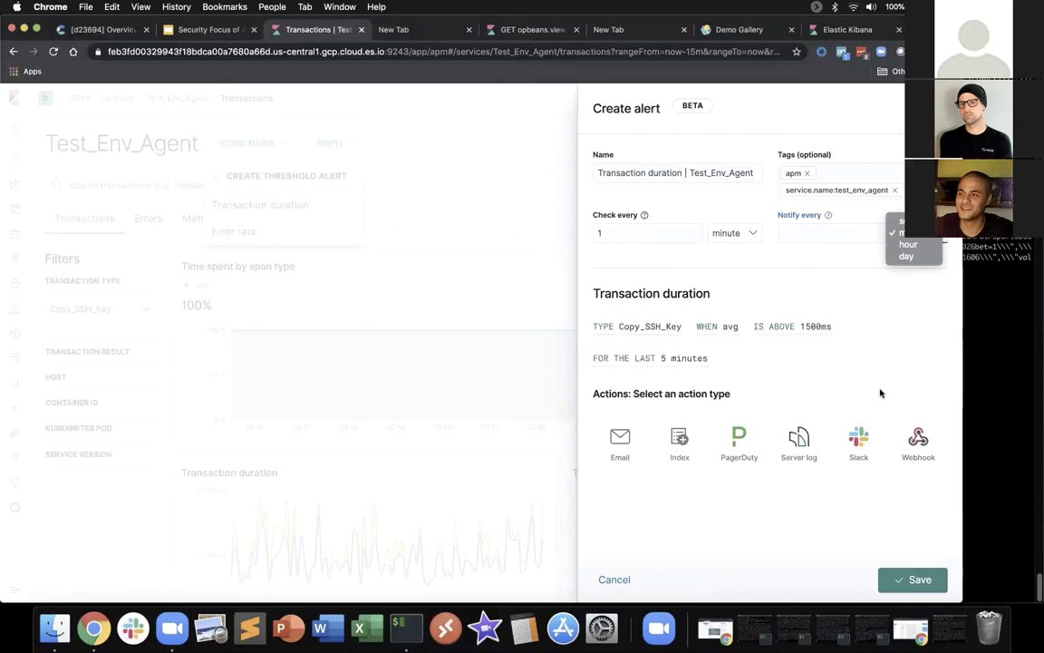
left_click(812, 233)
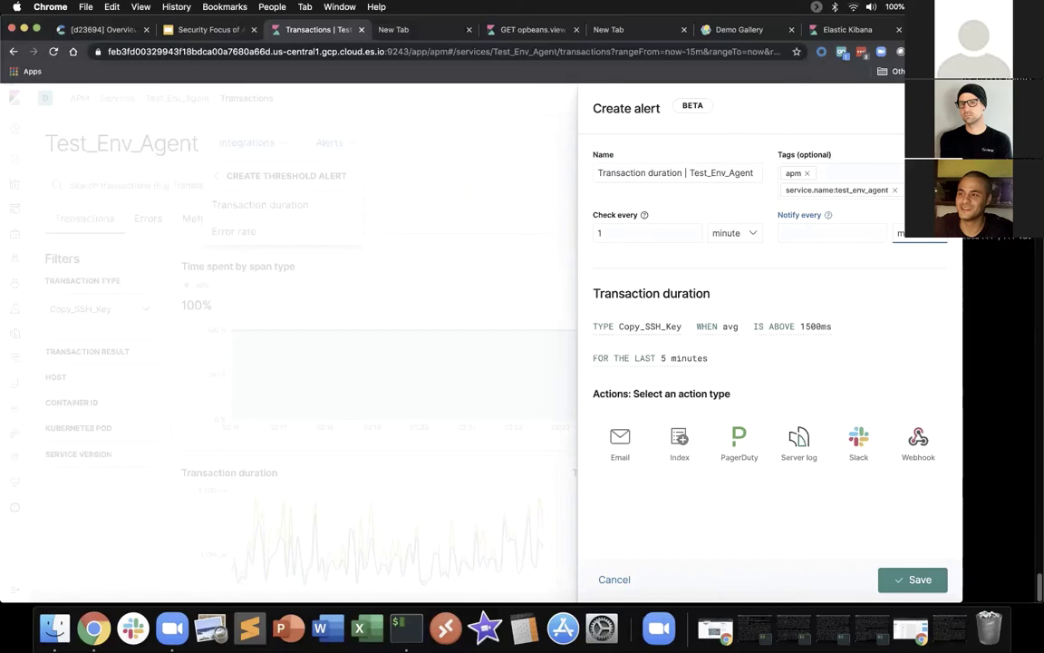
key("Escape")
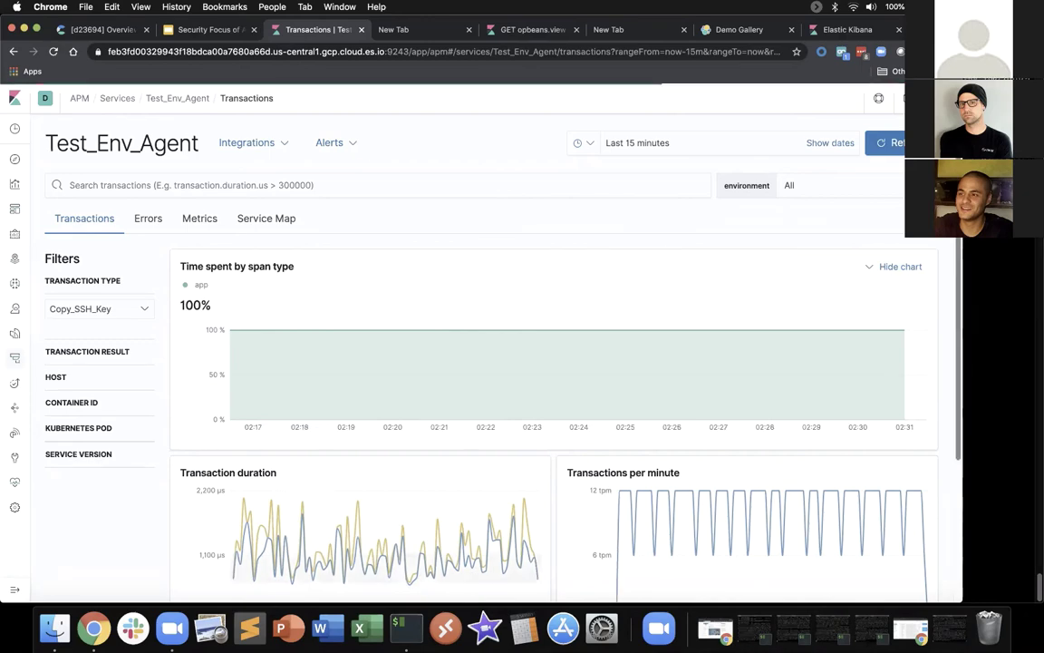
- Look over the Finished copying SSH Key and GET opbeans.views.home transaction pages
scroll(955, 508, "down", 3)
left_click(252, 540)
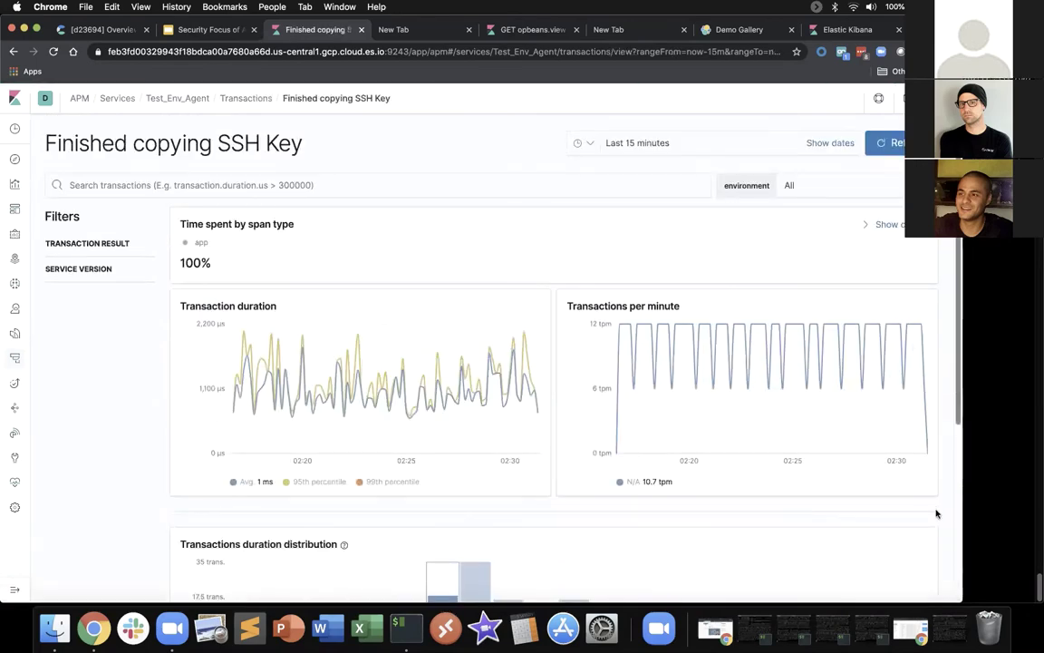
scroll(935, 518, "down", 4)
scroll(943, 300, "up", 4)
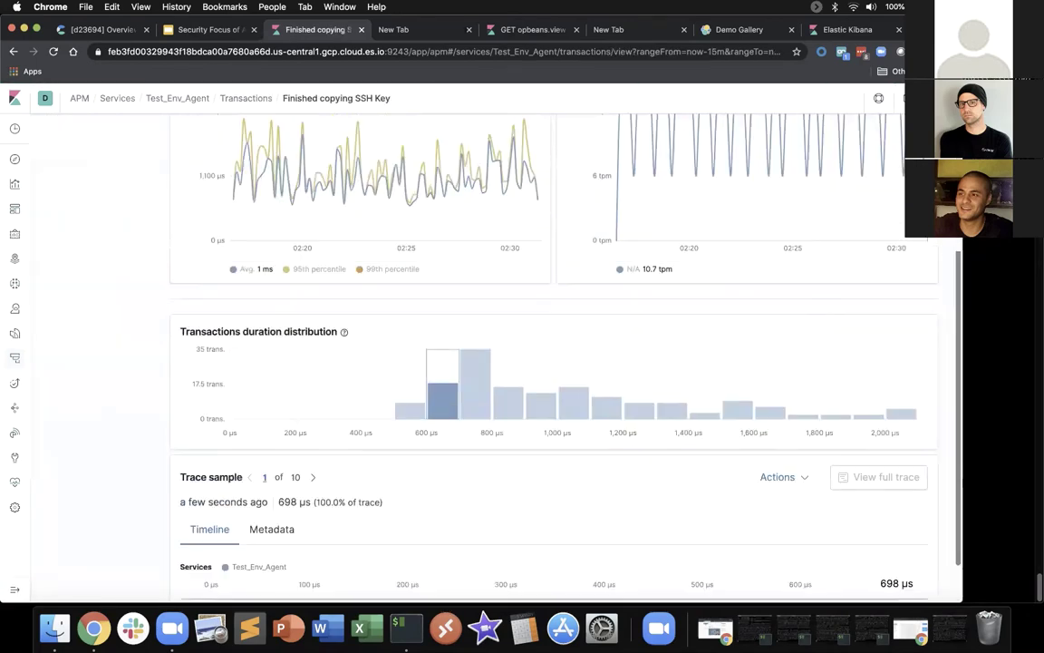
left_click(531, 29)
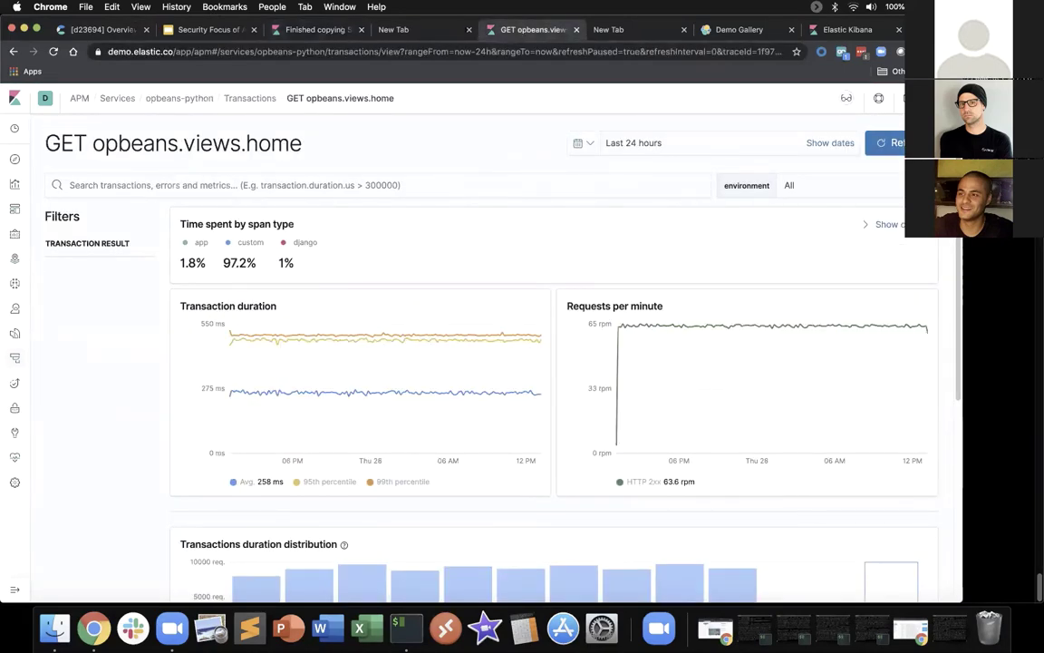
scroll(960, 241, "down", 4)
scroll(943, 408, "up", 4)
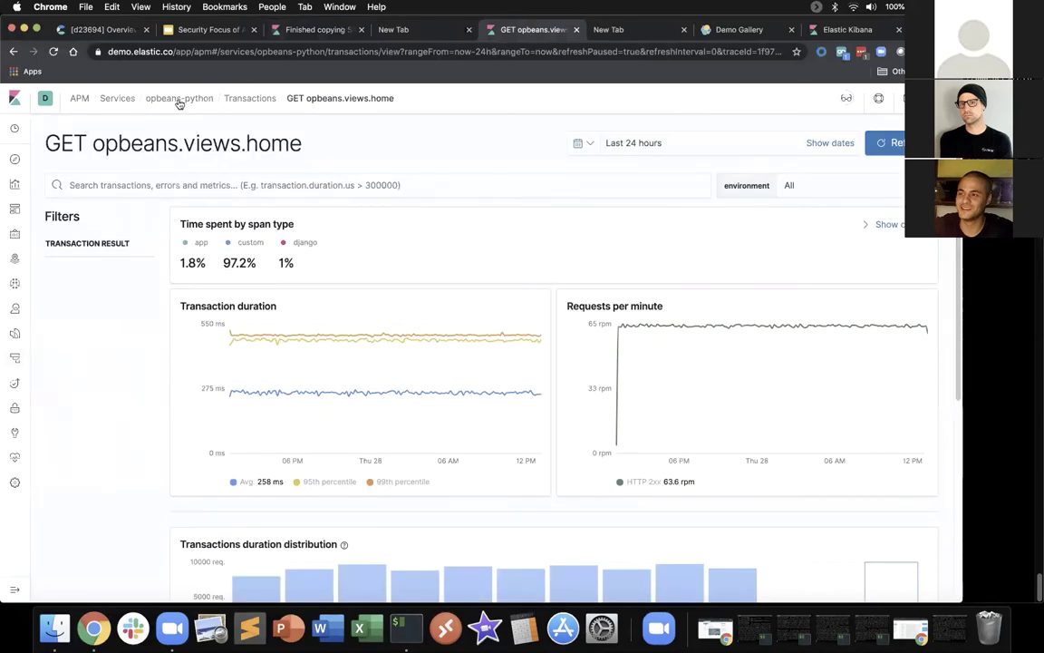
- Open the opbeans-java service from the Services list and scroll to its Transactions table
left_click(117, 98)
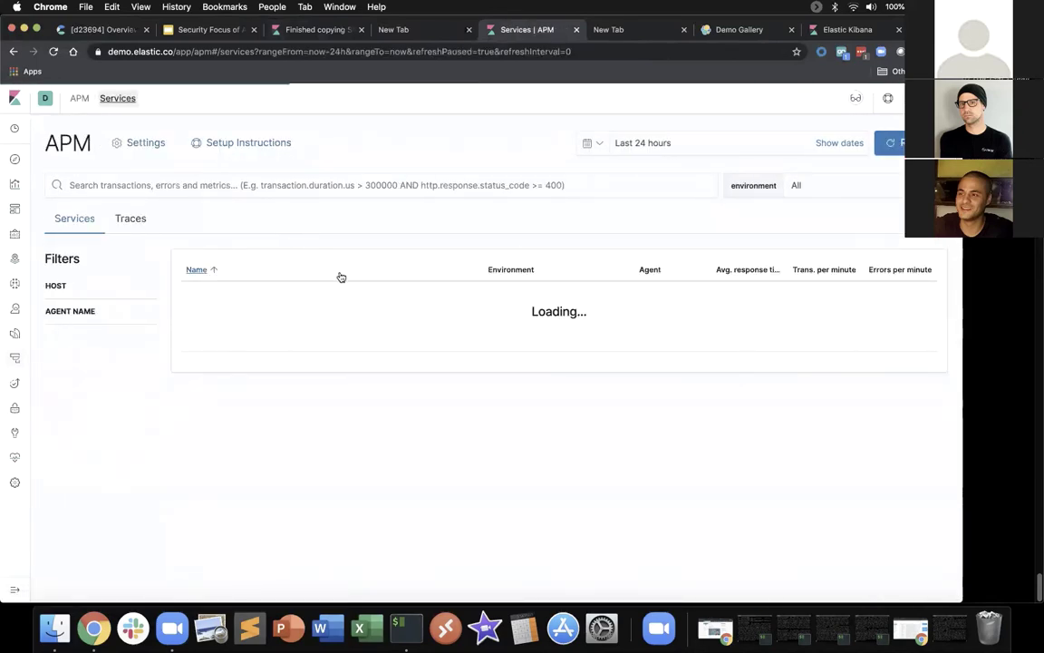
left_click(234, 319)
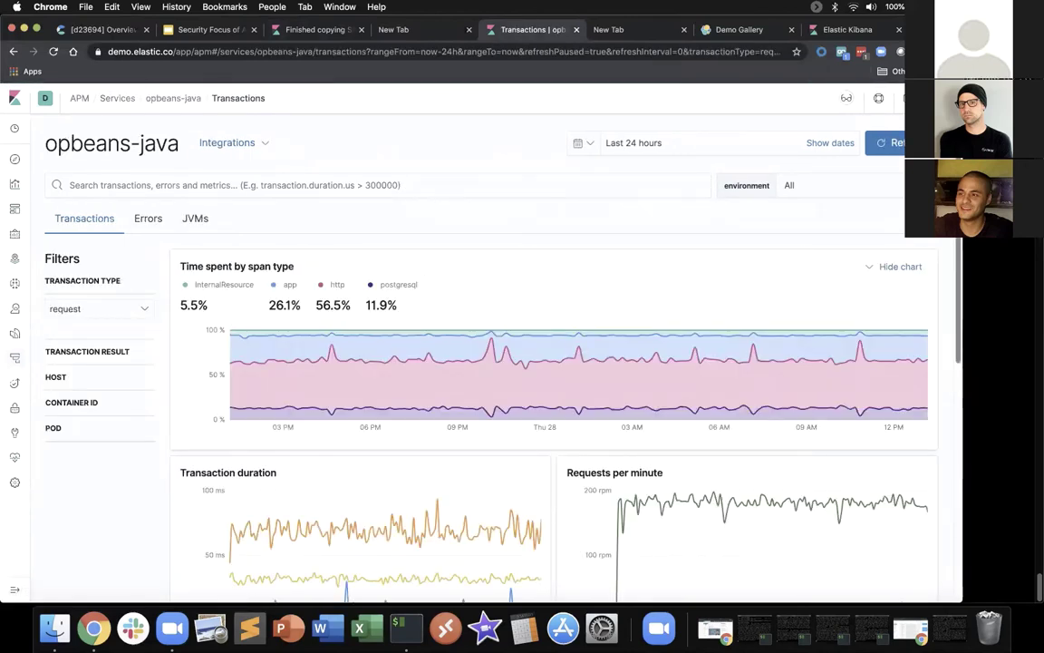
scroll(217, 362, "down", 5)
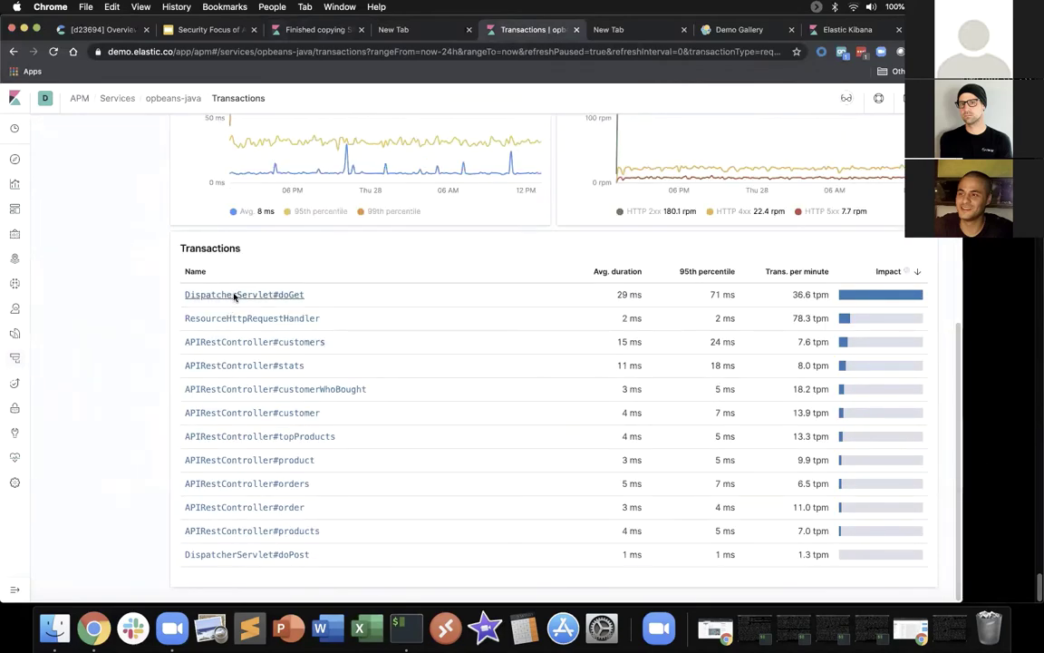
- Open DispatcherServlet#doGet and pick the slowest trace sample from the 15–16 s bucket
left_click(234, 295)
scroll(938, 557, "down", 3)
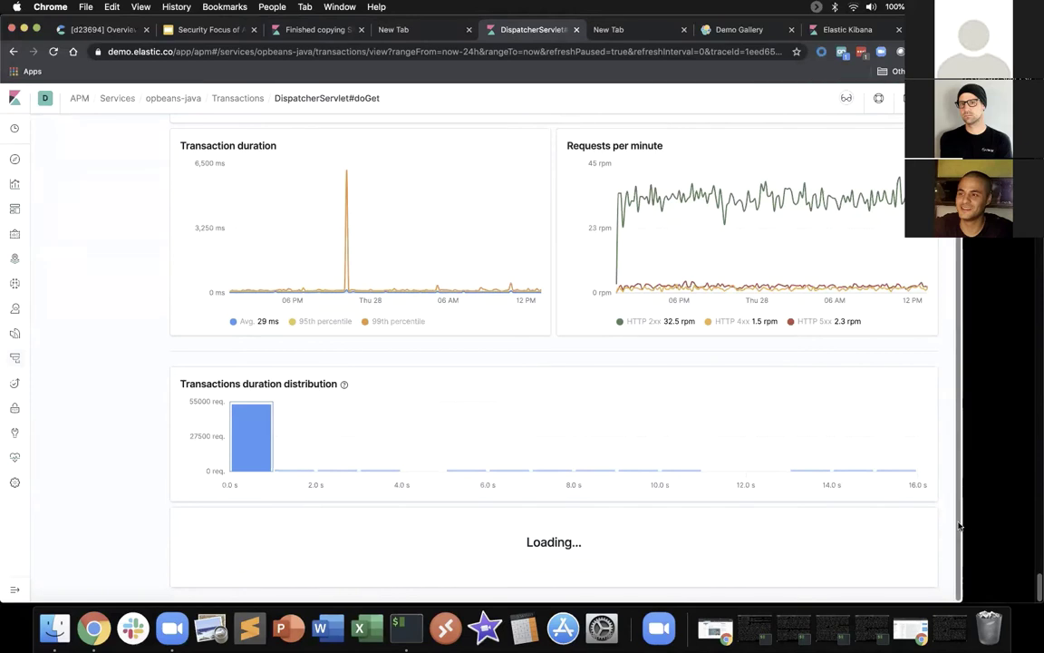
left_click(895, 467)
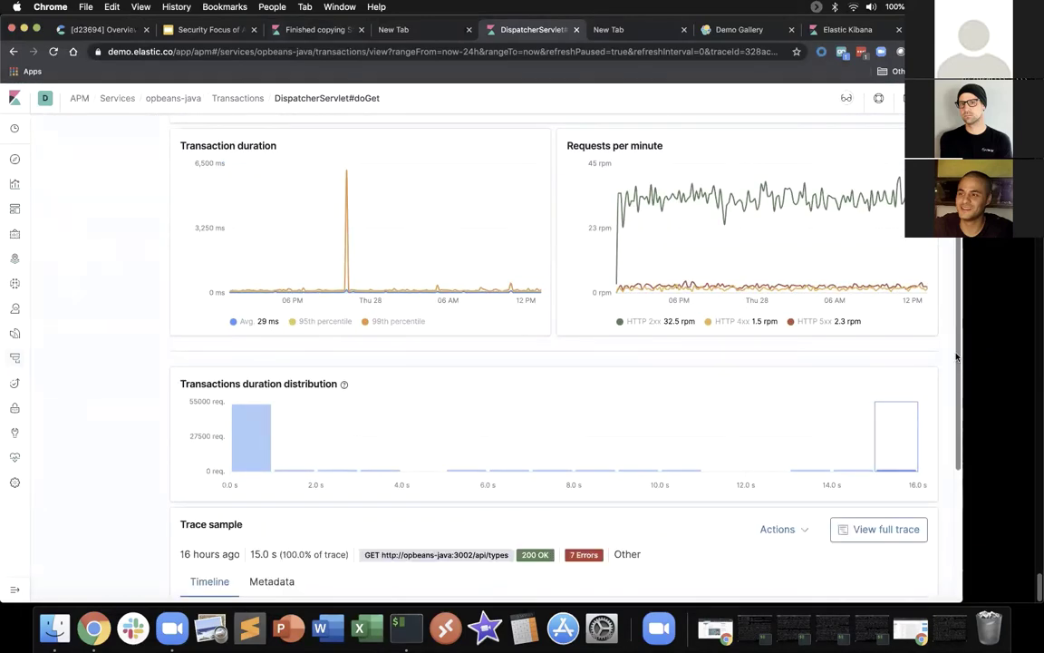
scroll(956, 357, "down", 5)
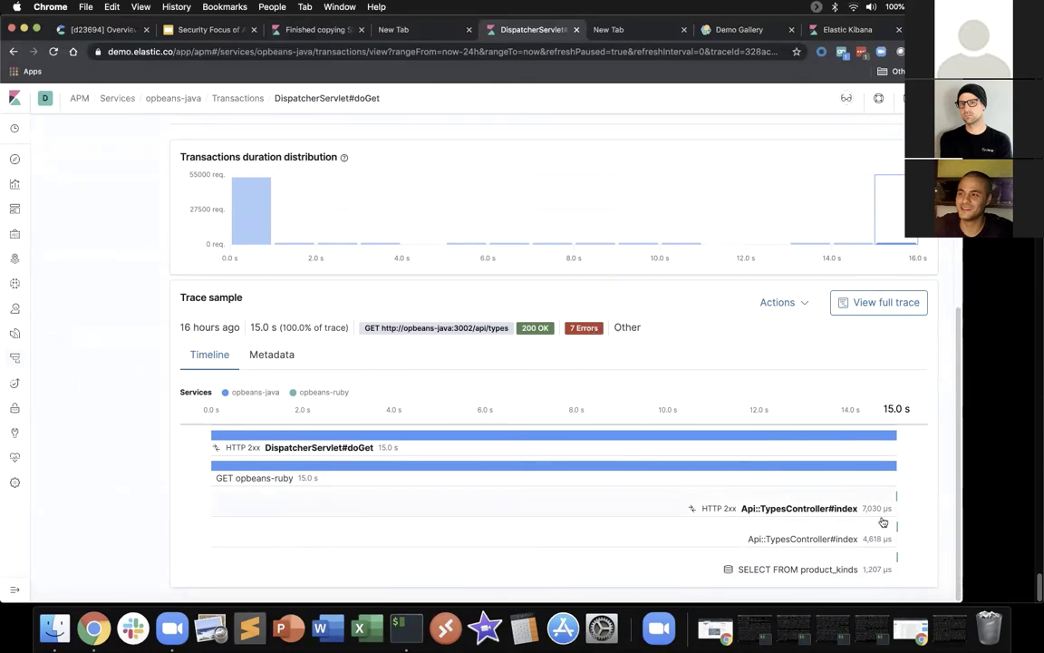
- Inspect the SELECT FROM product_kinds span's SQL statement, then return to the Finished copying SSH Key page
left_click(862, 564)
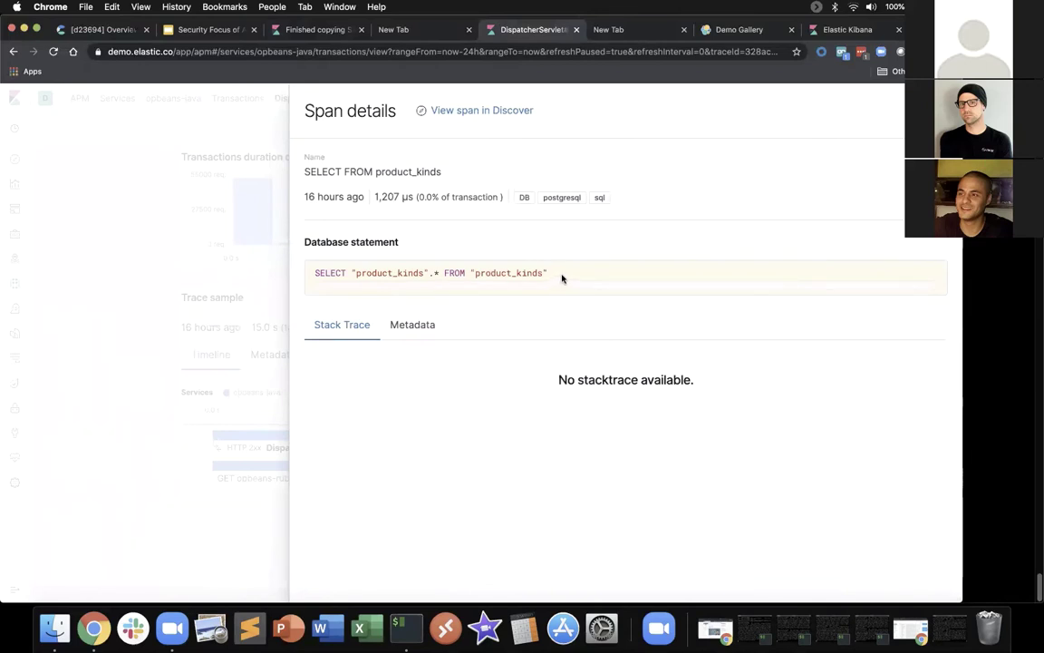
mouse_move(562, 277)
left_mouse_down()
mouse_move(507, 389)
mouse_move(308, 279)
left_mouse_up()
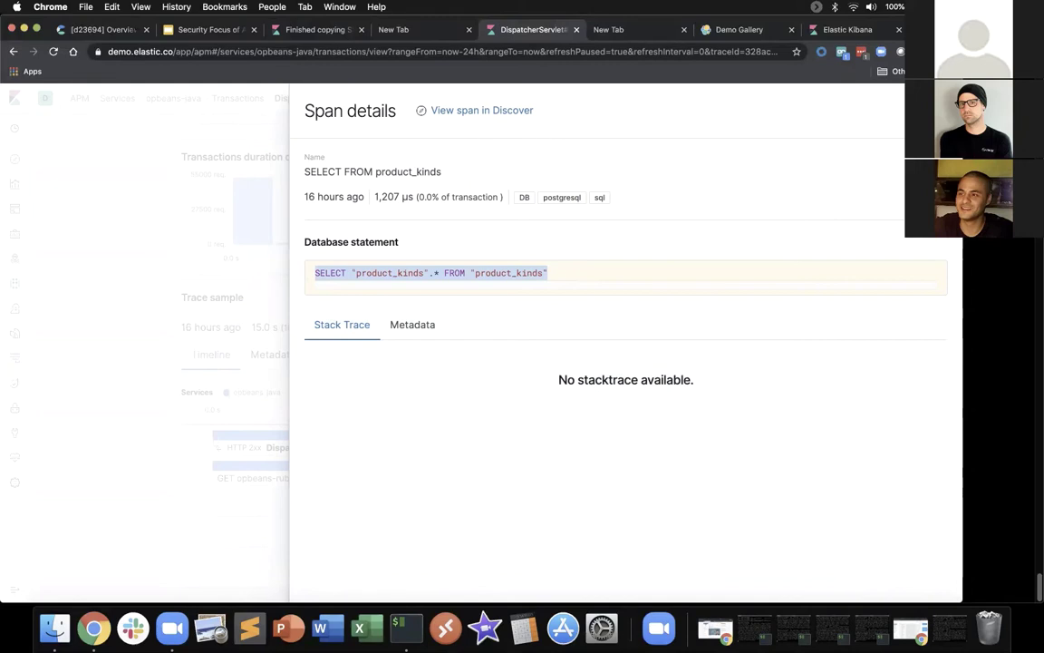
key("Escape")
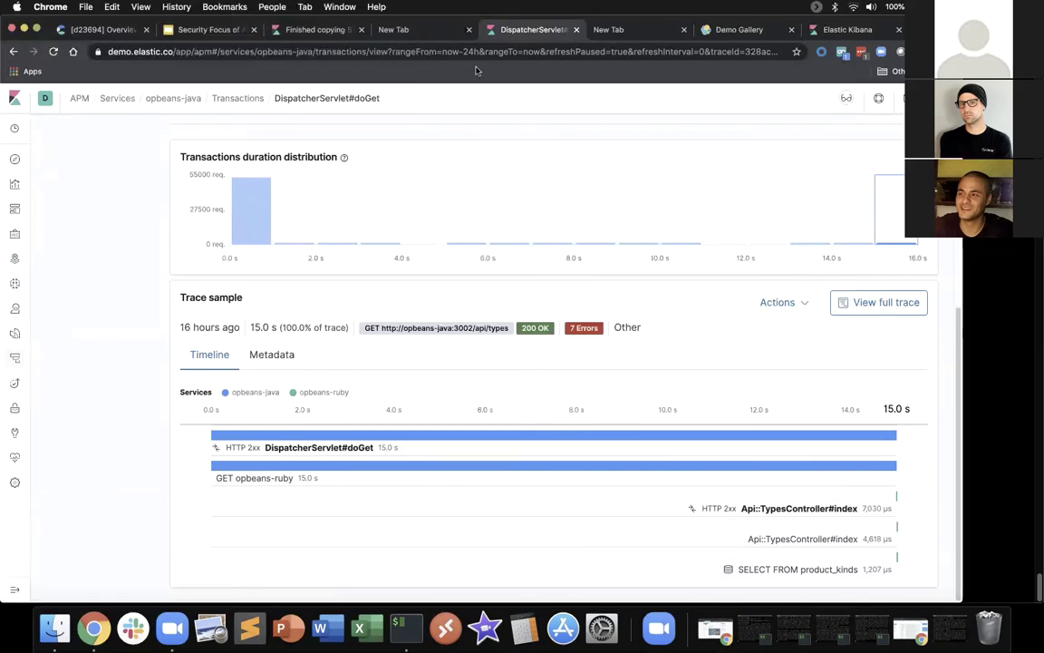
left_click(304, 29)
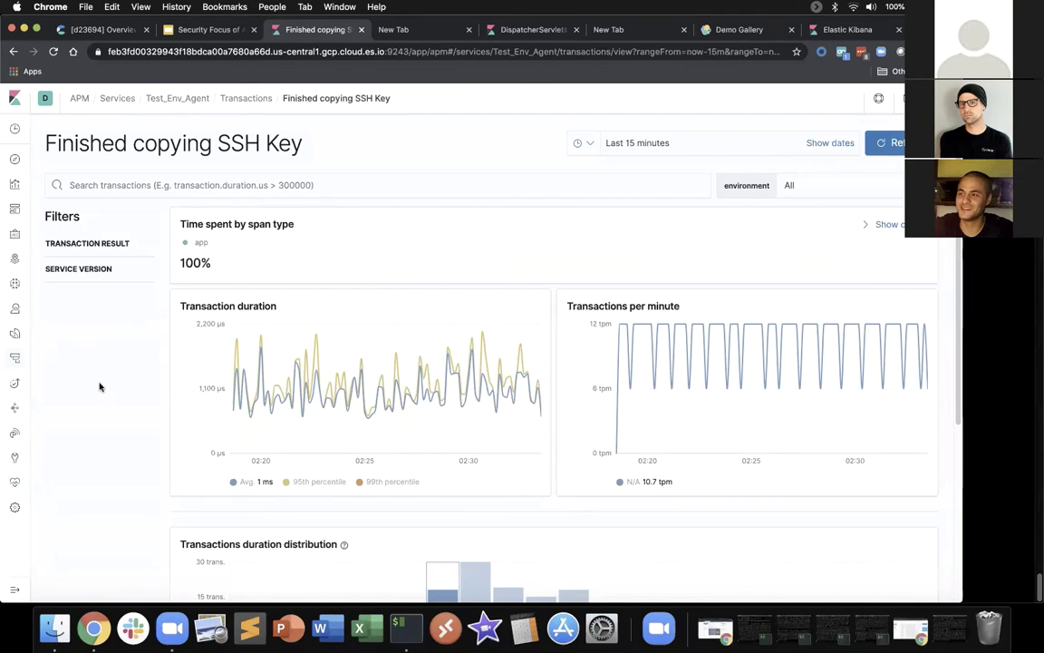
- Open the SIEM app, briefly expanding and collapsing the Kibana app list
left_click(16, 439)
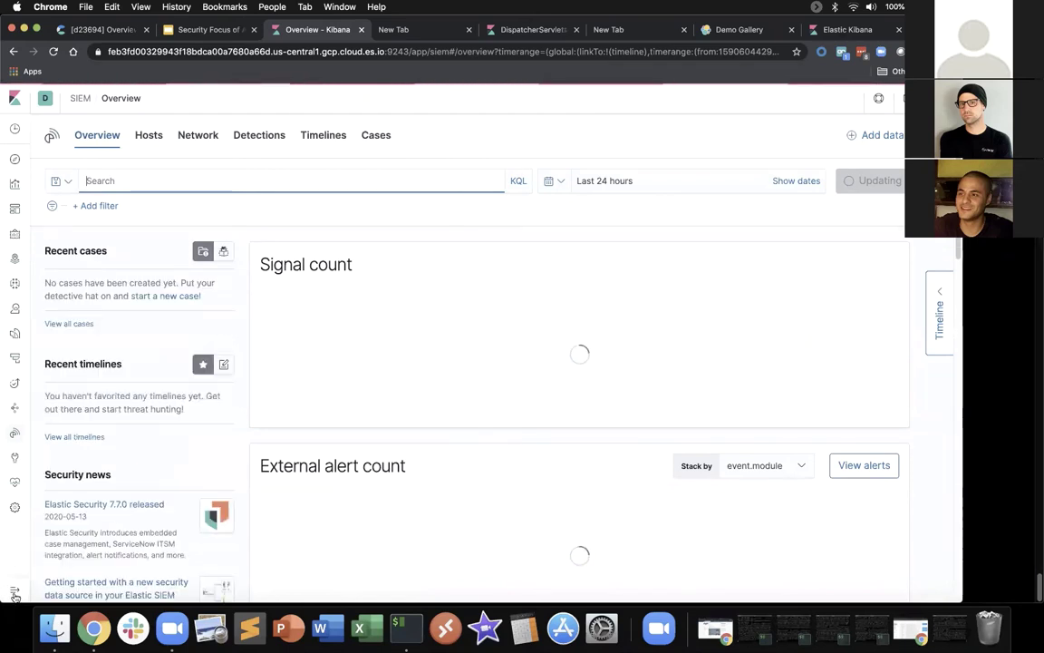
left_click(15, 591)
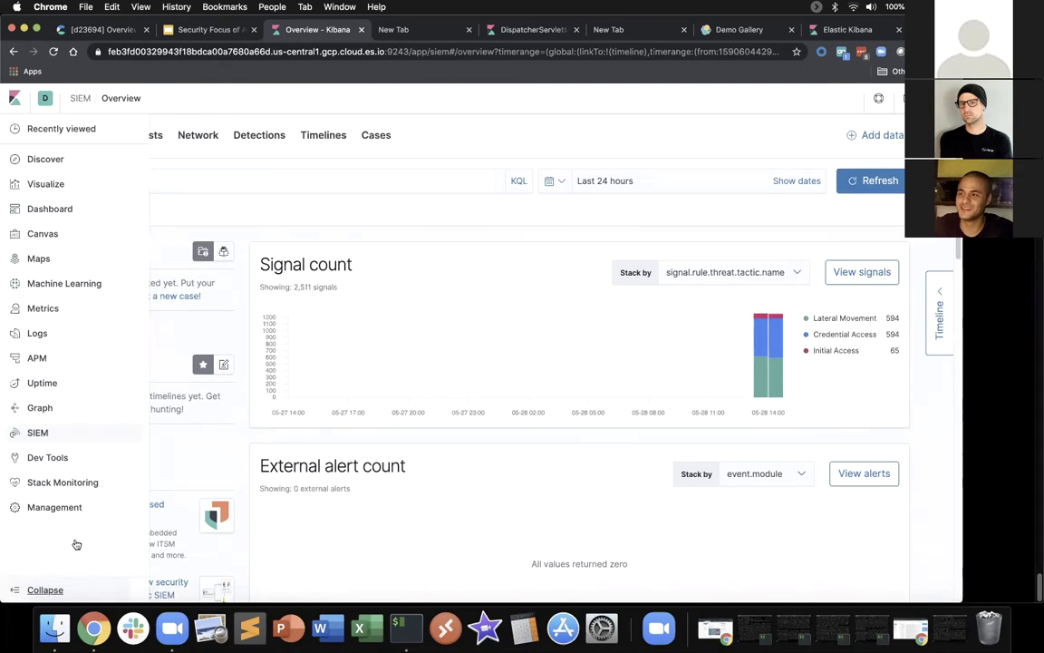
left_click(410, 184)
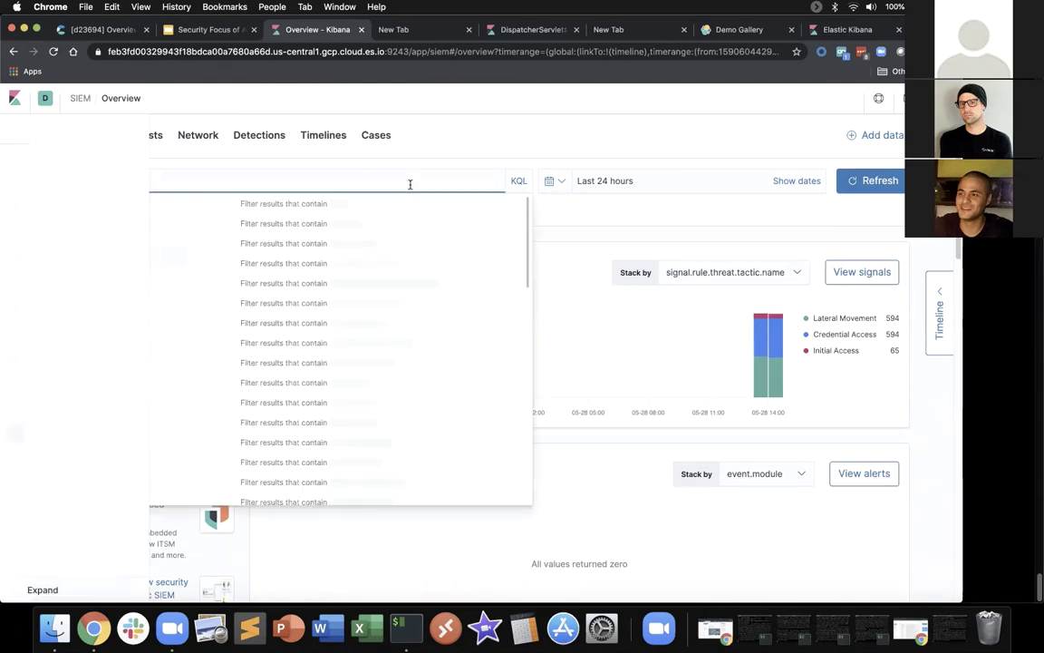
- Set the SIEM time range to the last 15 minutes
left_click(585, 214)
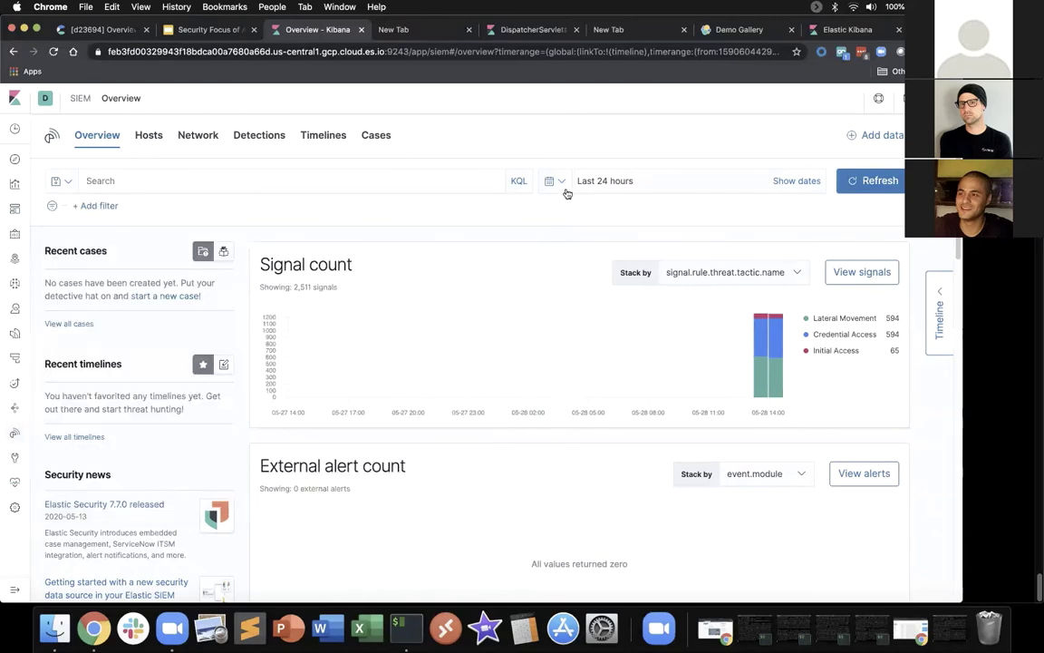
left_click(551, 181)
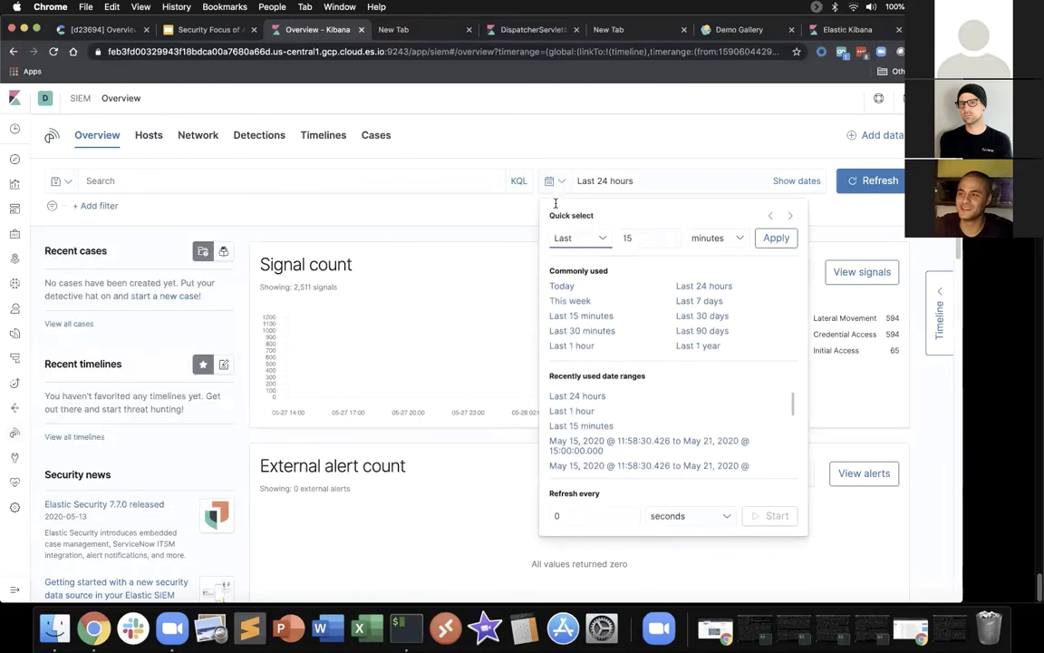
left_click(777, 237)
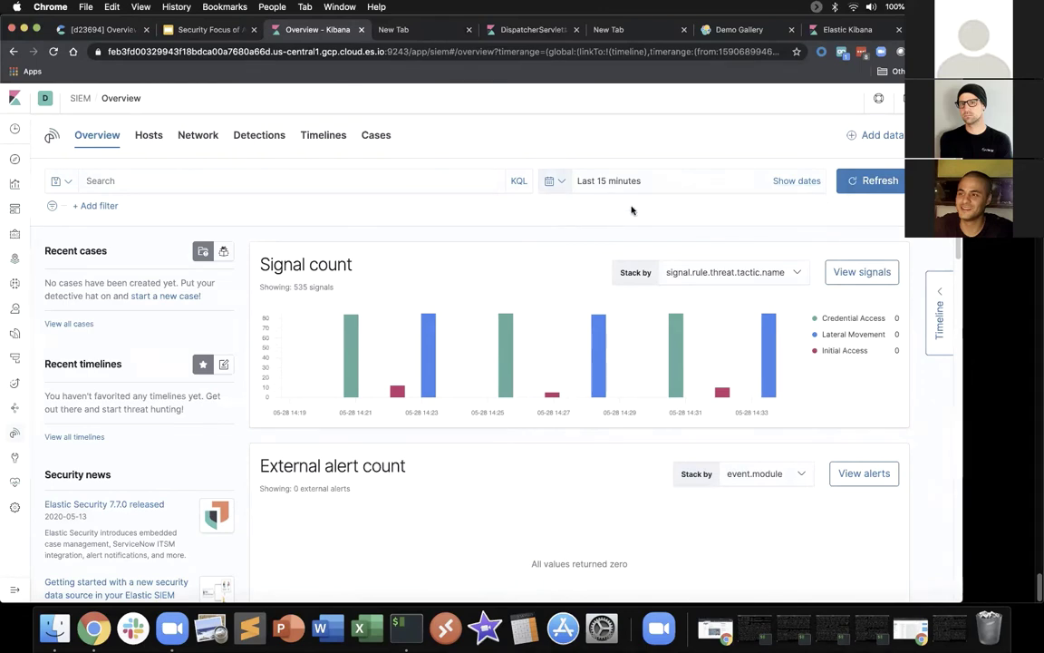
- Turn on auto-refresh every 5 seconds
left_click(558, 184)
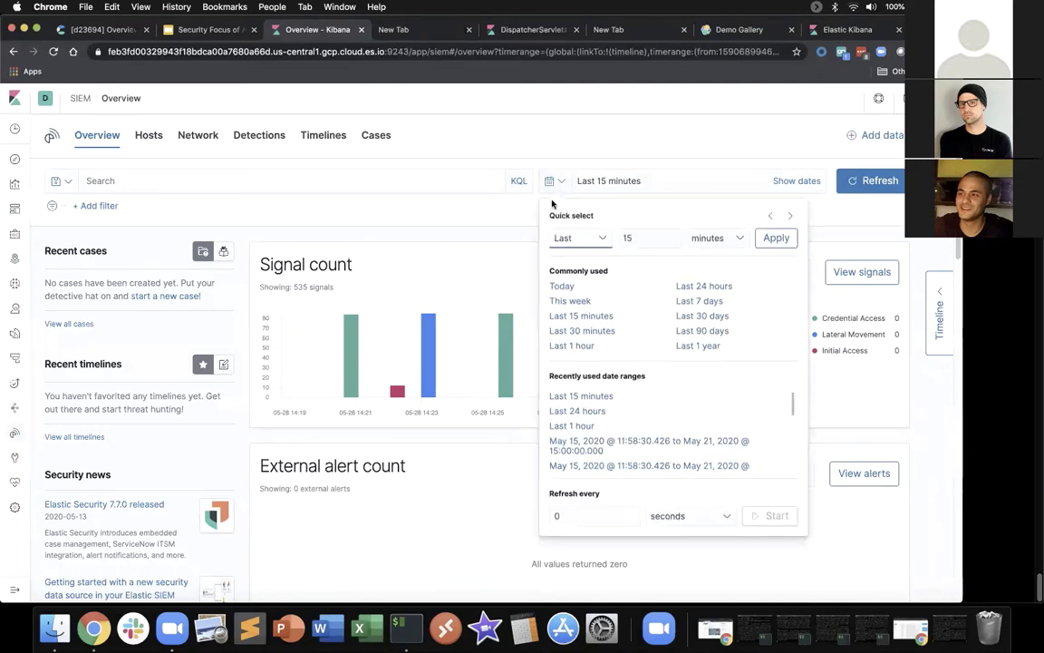
left_click(547, 516)
type("5")
left_click(777, 515)
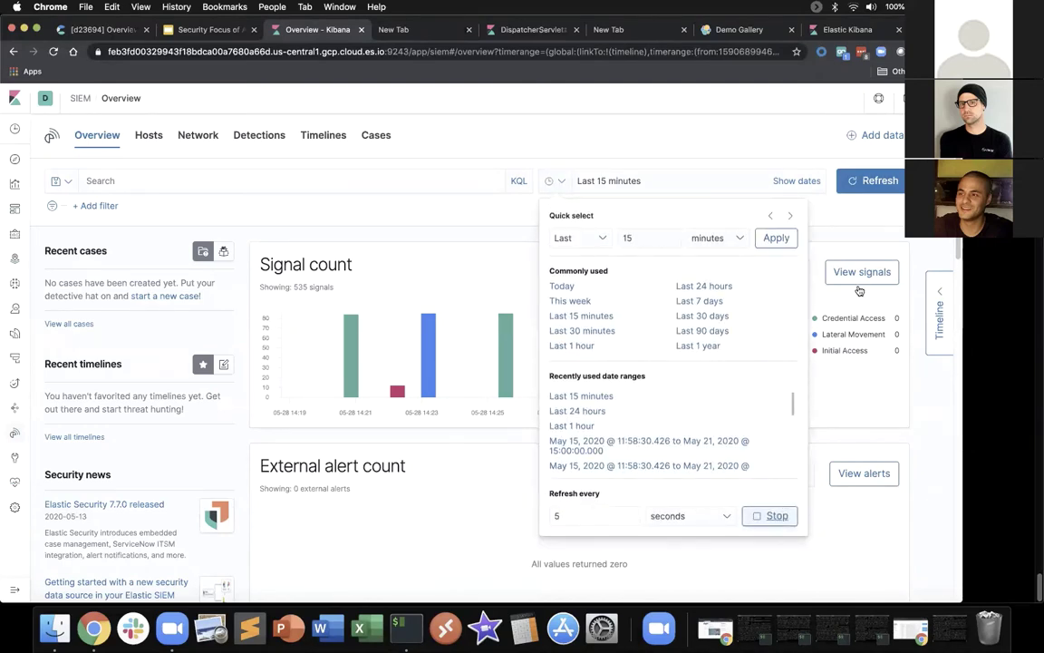
left_click(839, 216)
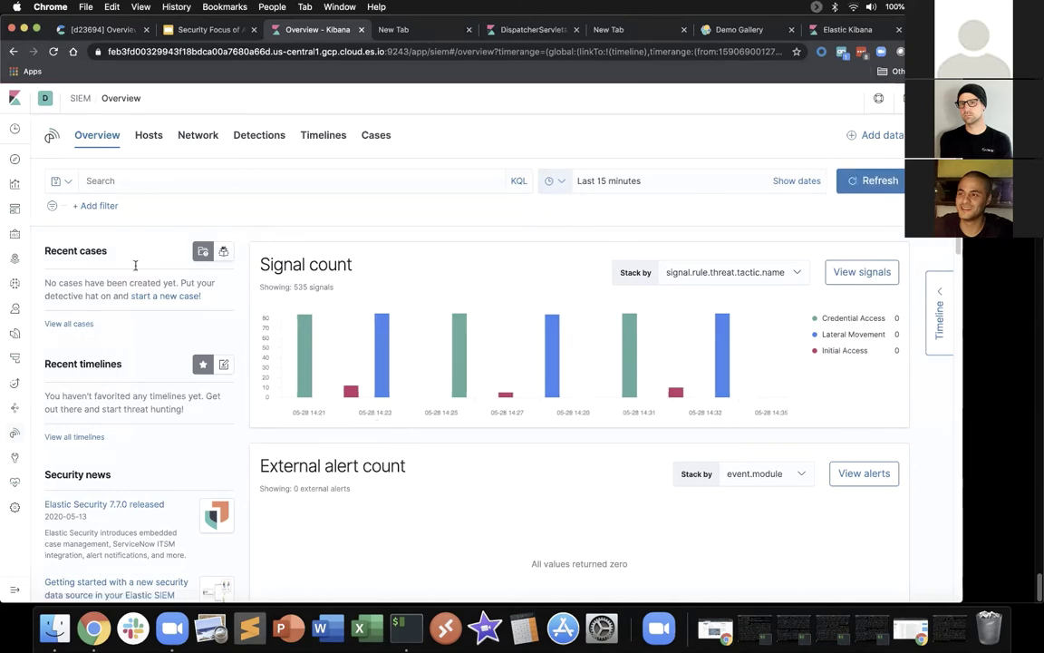
left_click(372, 137)
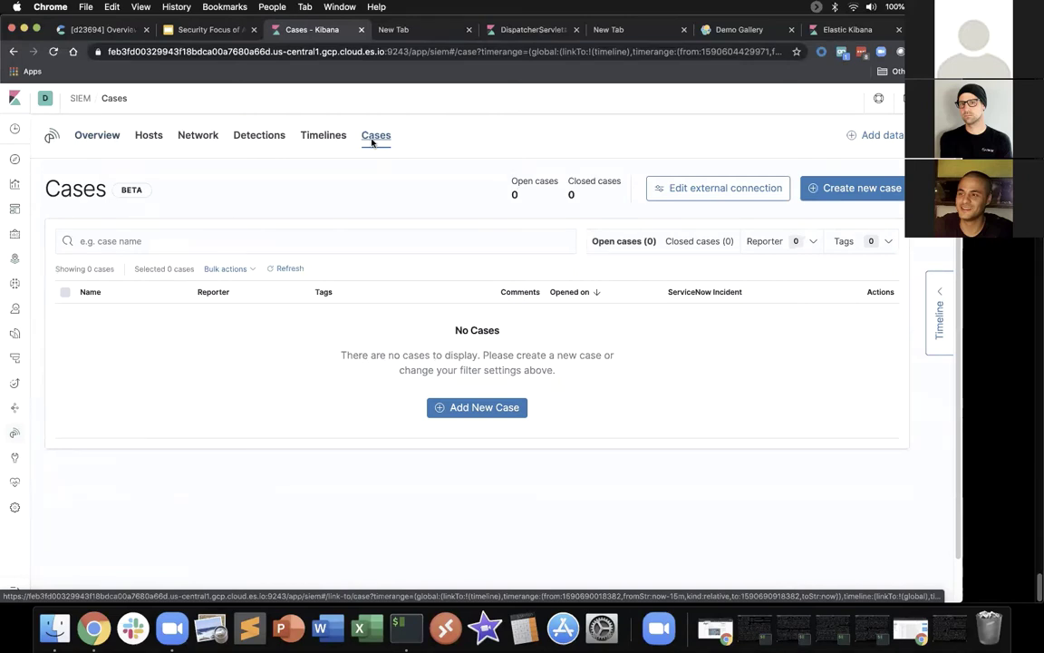
left_click(93, 137)
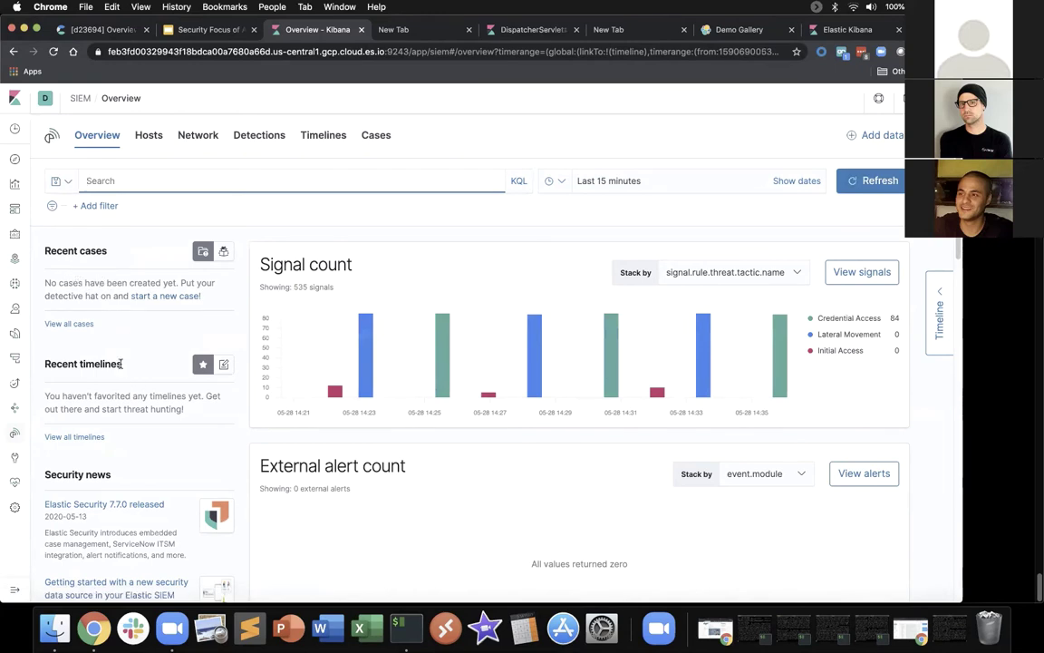
left_click(939, 299)
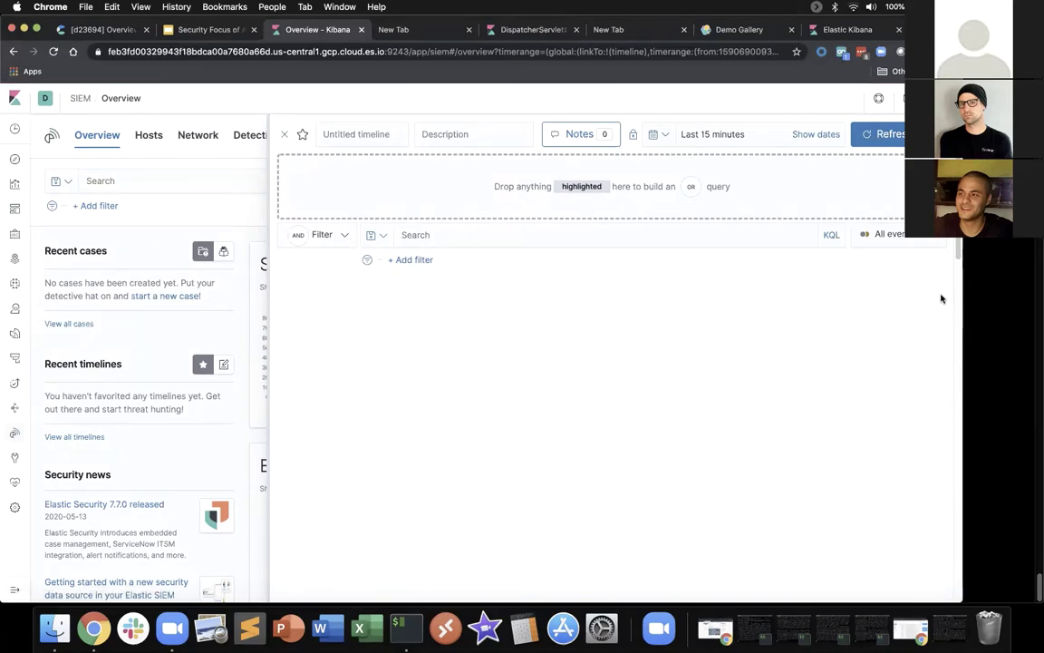
left_click(286, 136)
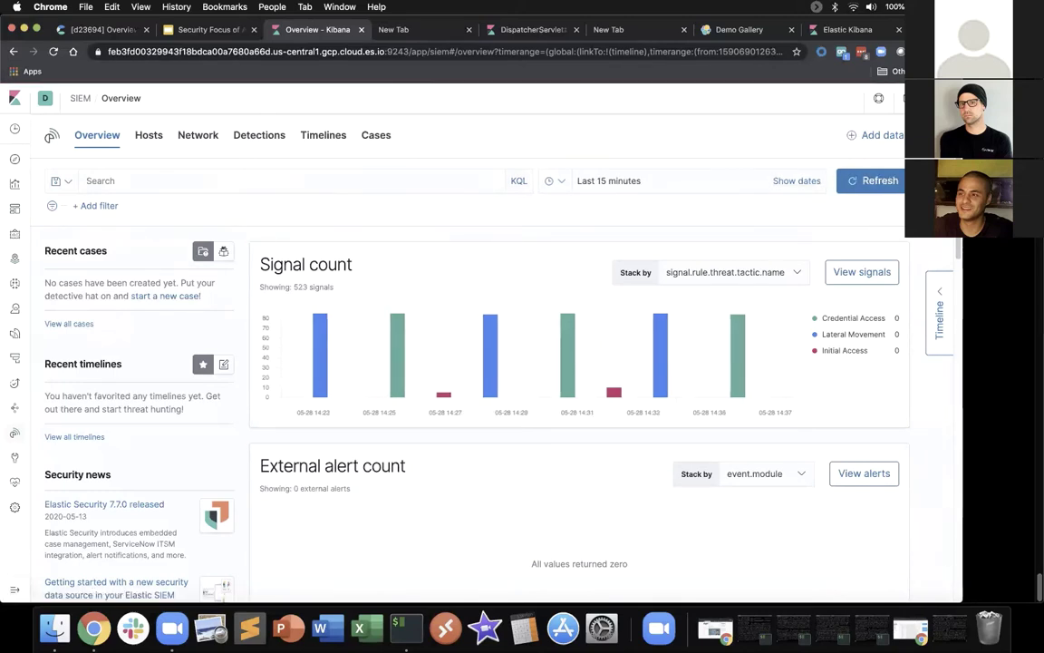
scroll(579, 408, "down", 5)
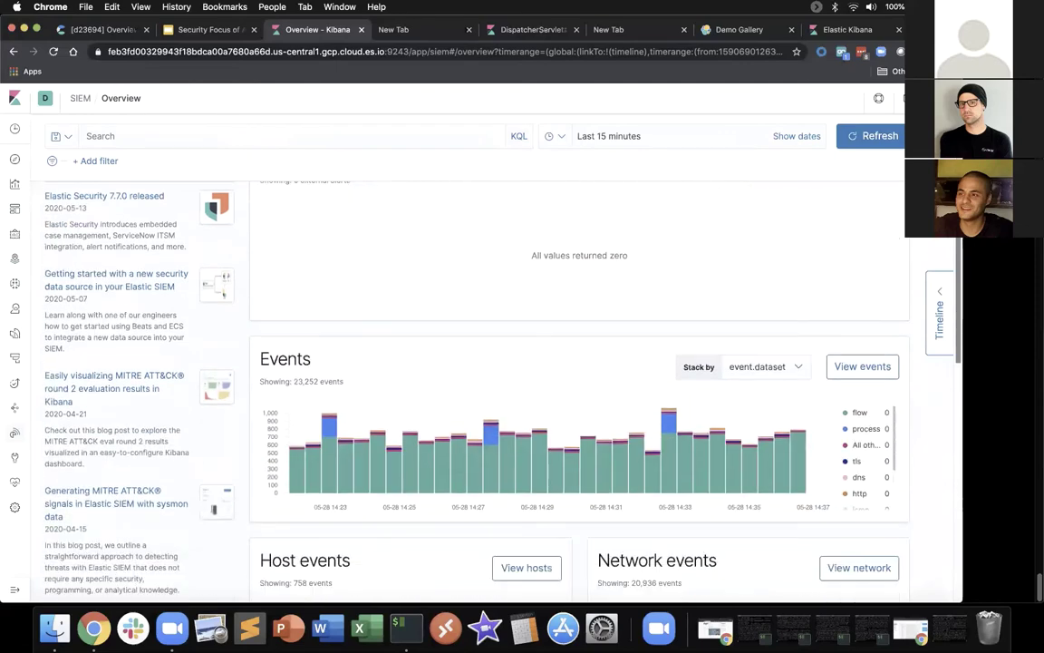
scroll(152, 250, "up", 1)
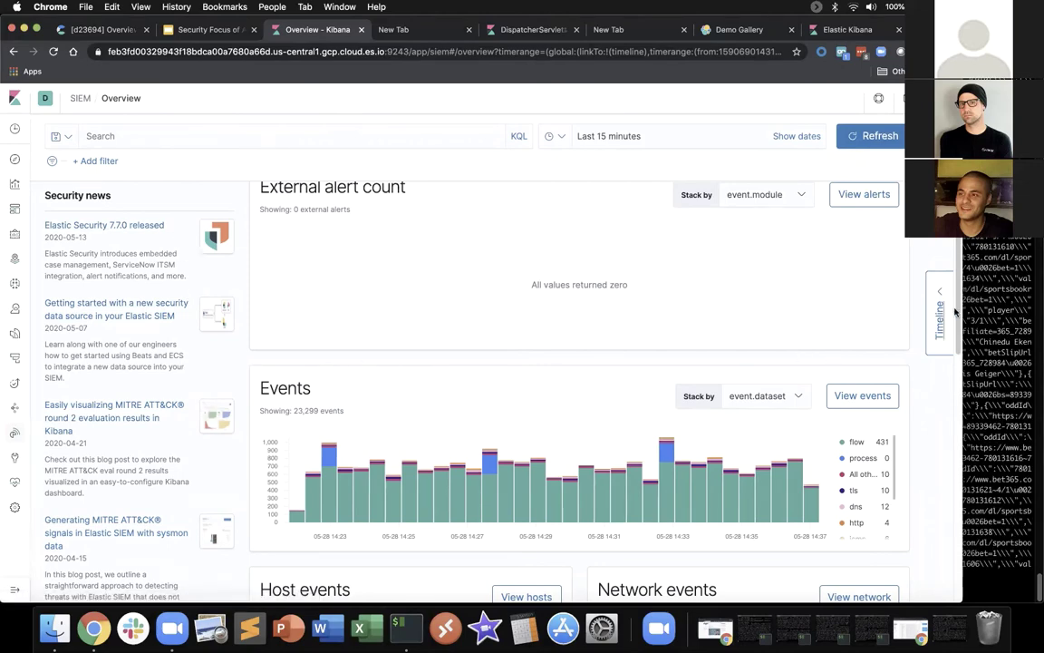
scroll(960, 245, "up", 3)
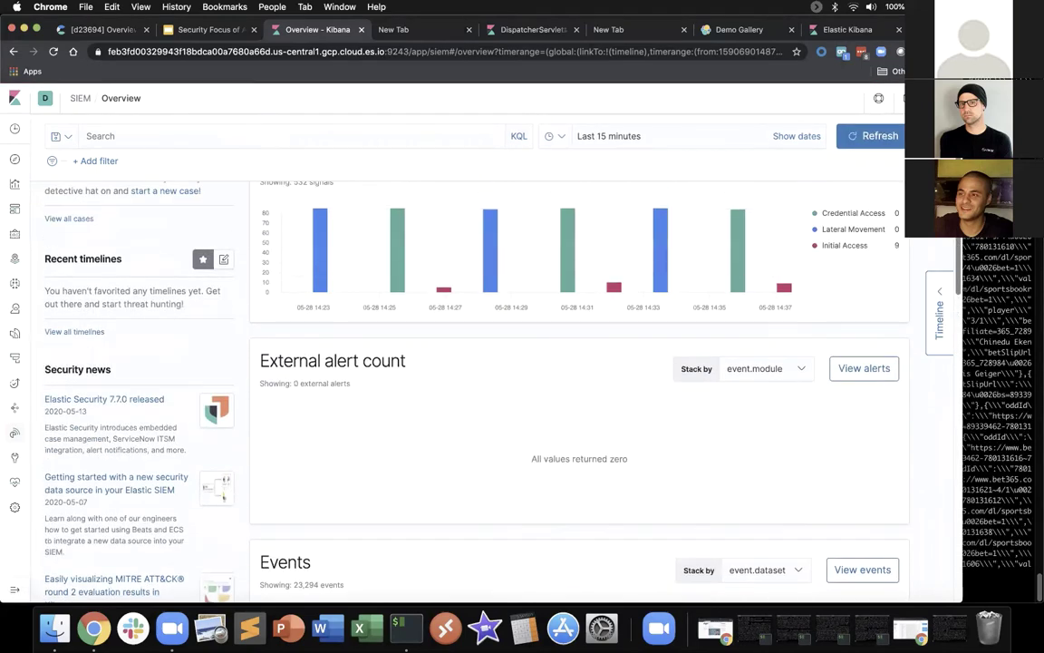
scroll(580, 362, "down", 2)
scroll(580, 363, "up", 5)
scroll(580, 363, "up", 1)
scroll(580, 363, "down", 4)
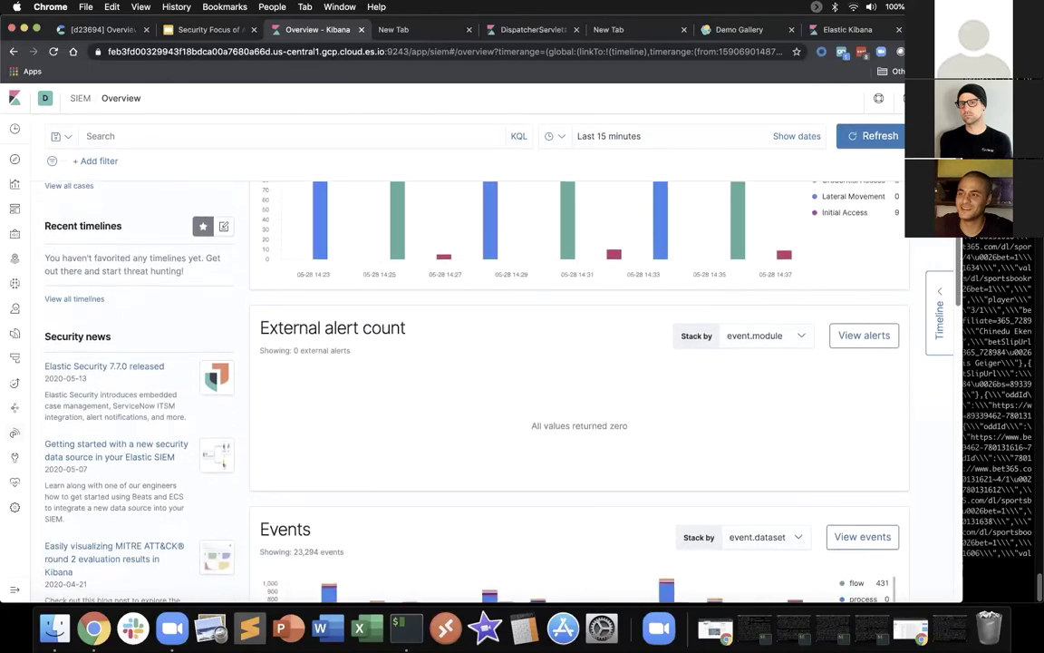
scroll(580, 381, "down", 1)
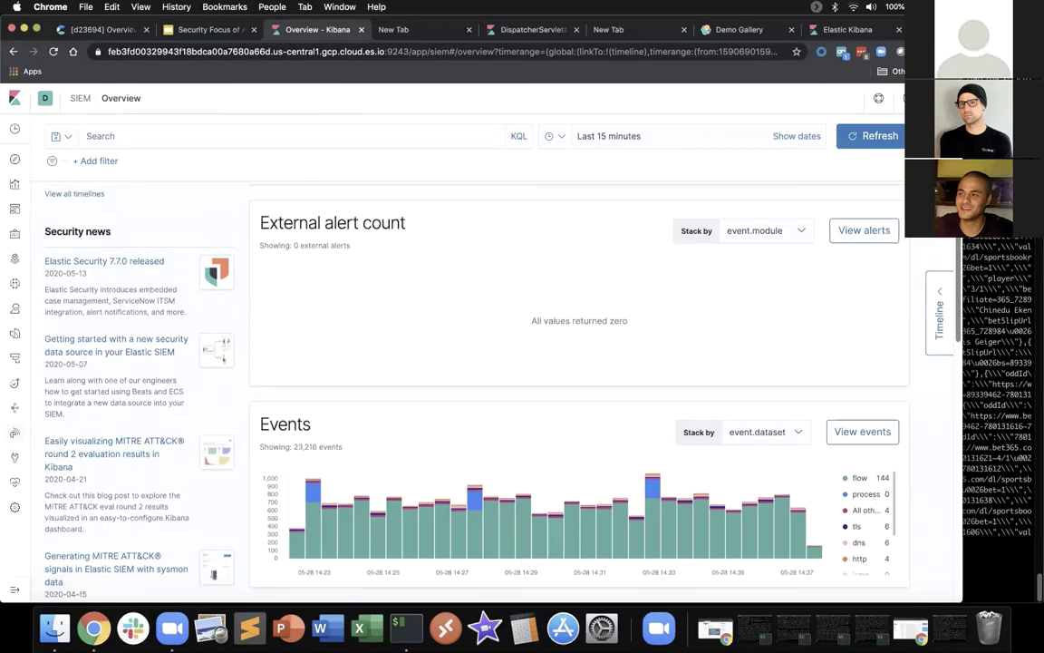
scroll(960, 294, "down", 5)
scroll(960, 295, "up", 1)
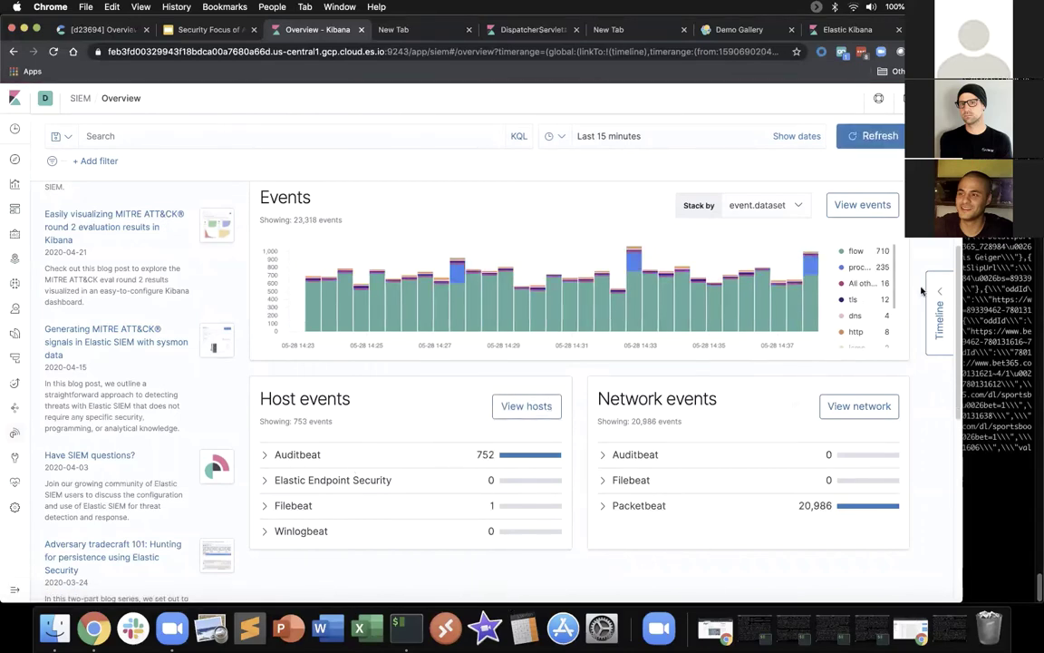
scroll(641, 573, "up", 3)
scroll(641, 408, "up", 6)
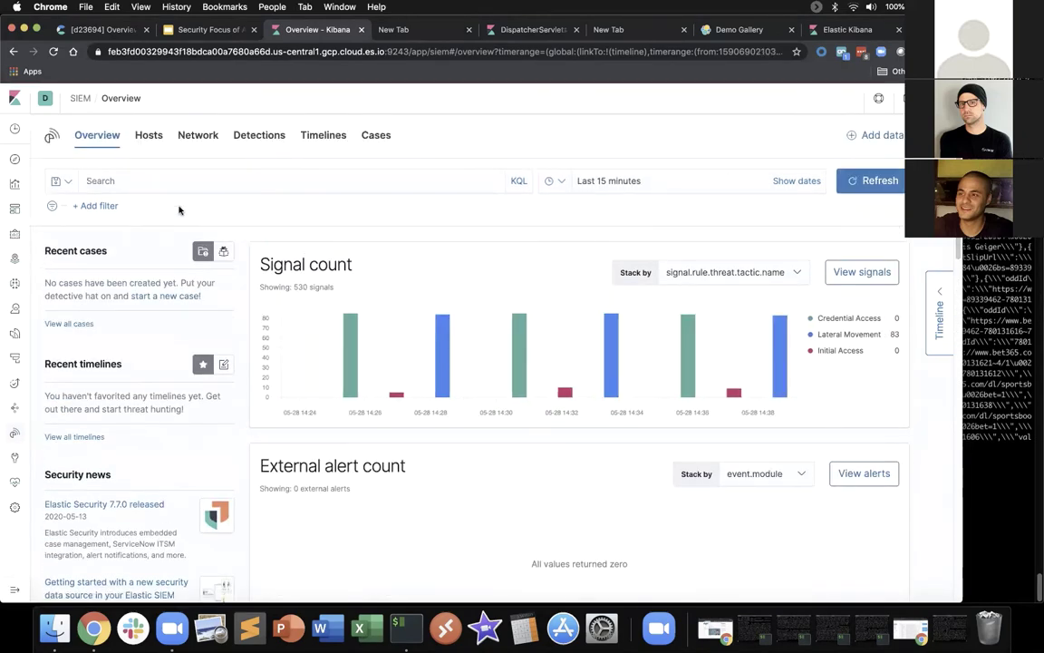
- Open the SIEM Network page and refresh its network statistics and IP tables
left_click(198, 136)
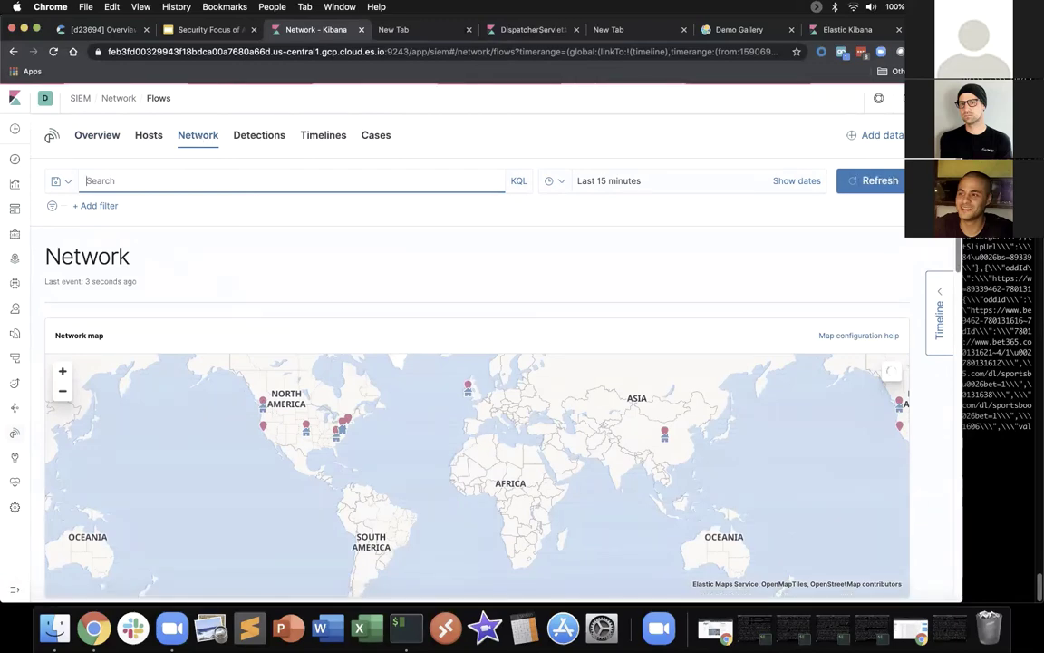
scroll(477, 395, "down", 3)
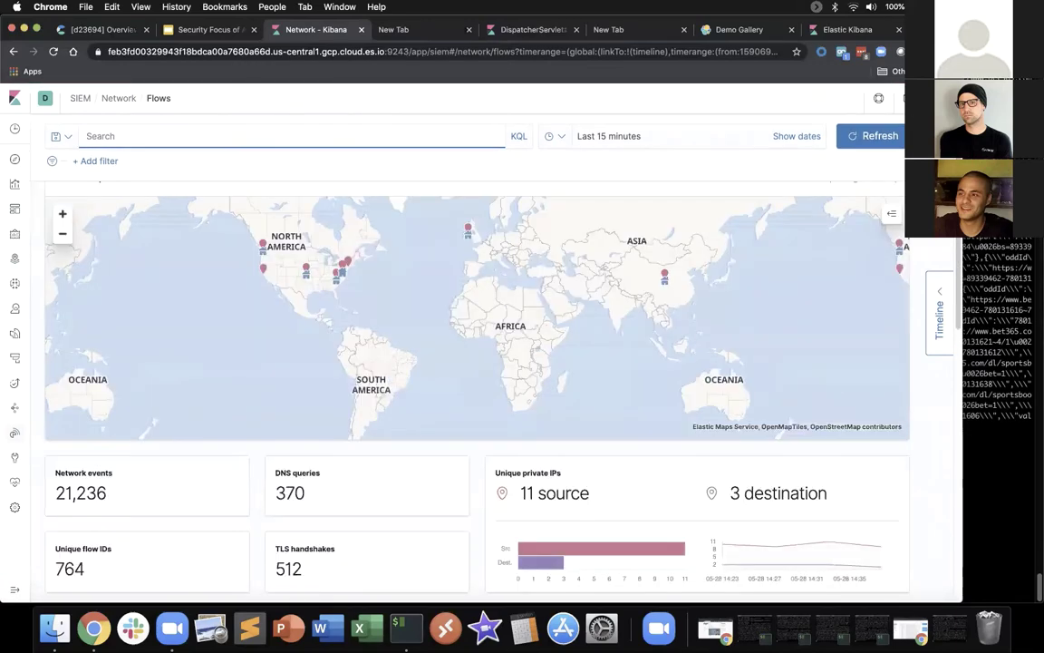
scroll(477, 363, "down", 2)
scroll(477, 362, "up", 2)
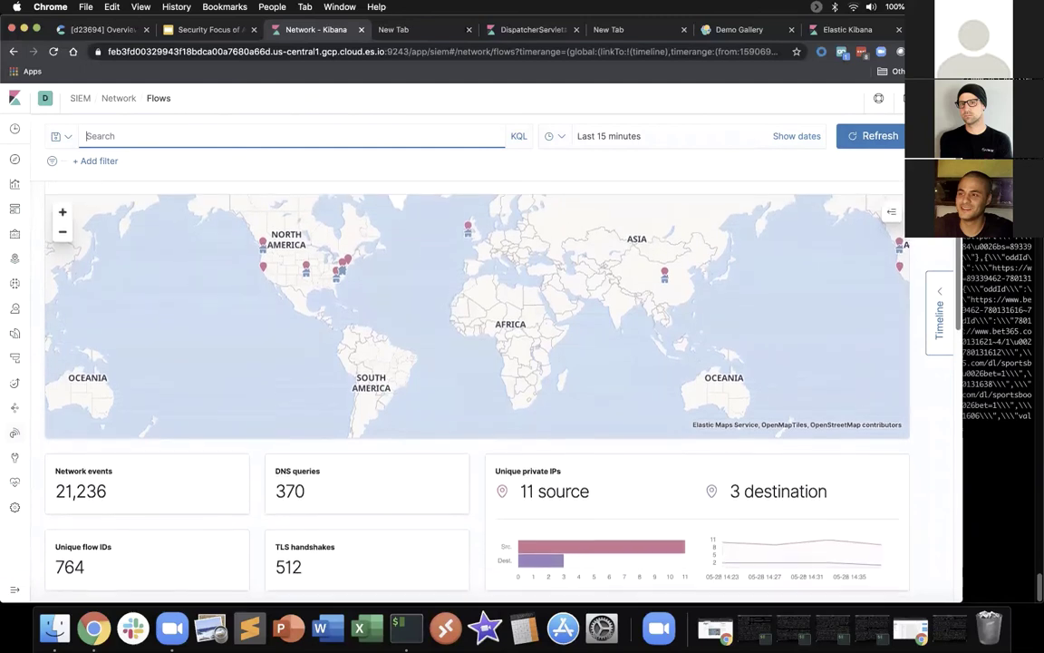
key("Return")
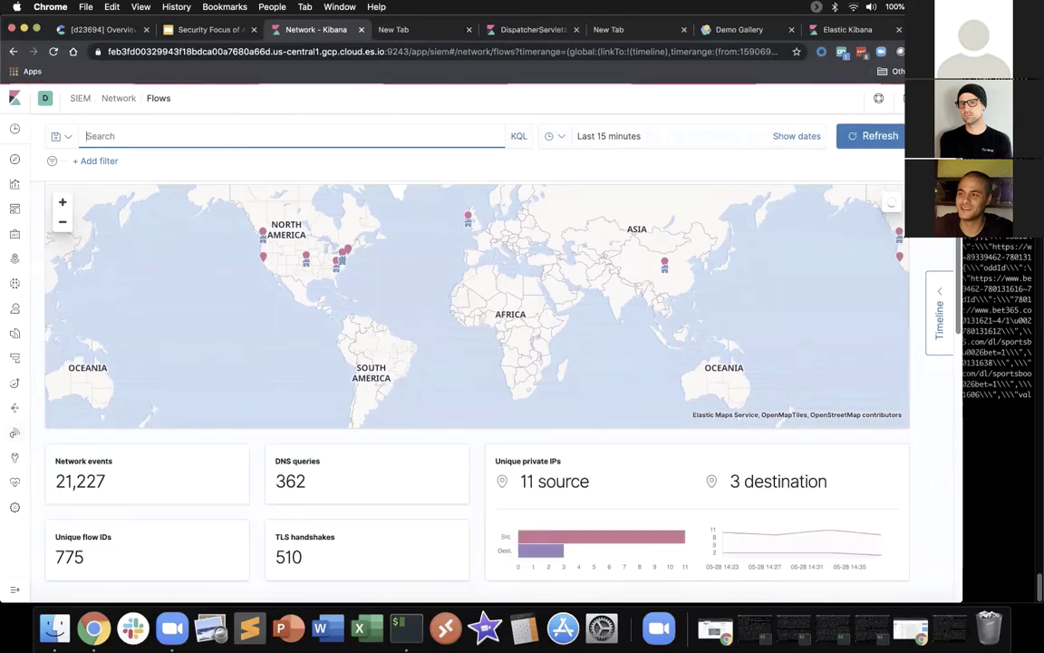
scroll(476, 363, "down", 2)
scroll(476, 362, "down", 2)
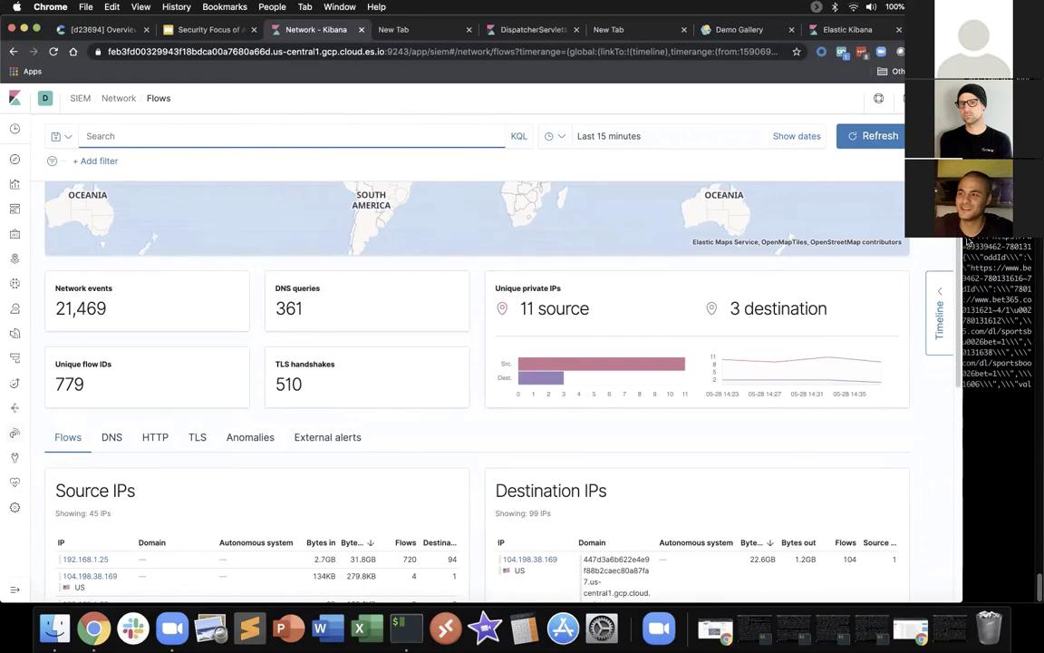
scroll(962, 305, "down", 2)
scroll(963, 305, "down", 5)
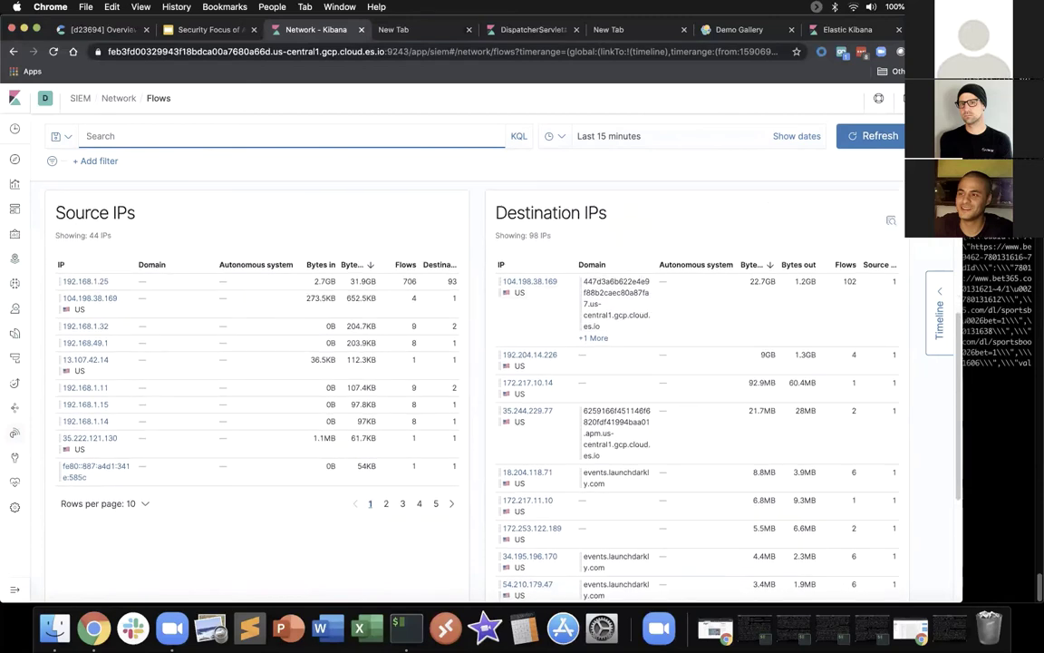
key("Return")
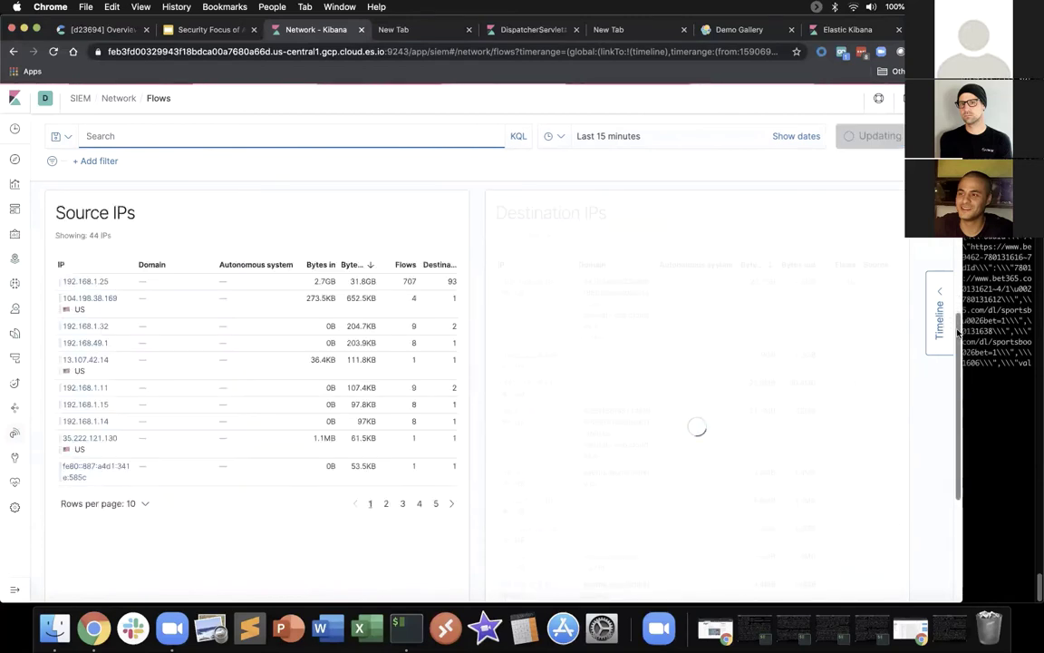
scroll(629, 227, "up", 5)
- Leave the date range unchanged, then view the network Anomalies and DNS tabs
left_click(559, 137)
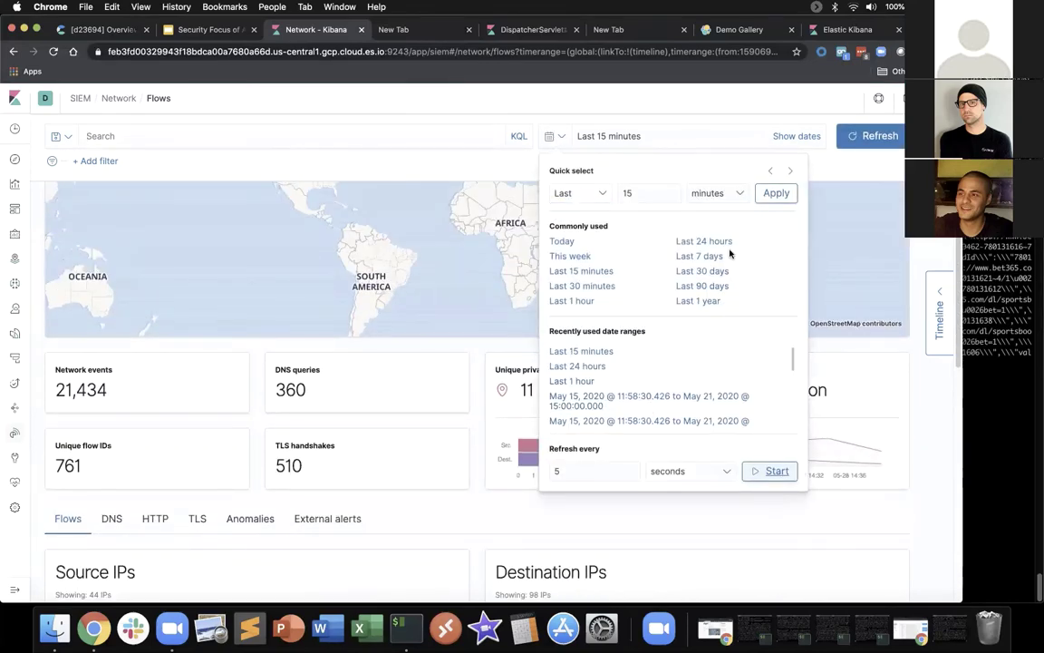
left_click(927, 400)
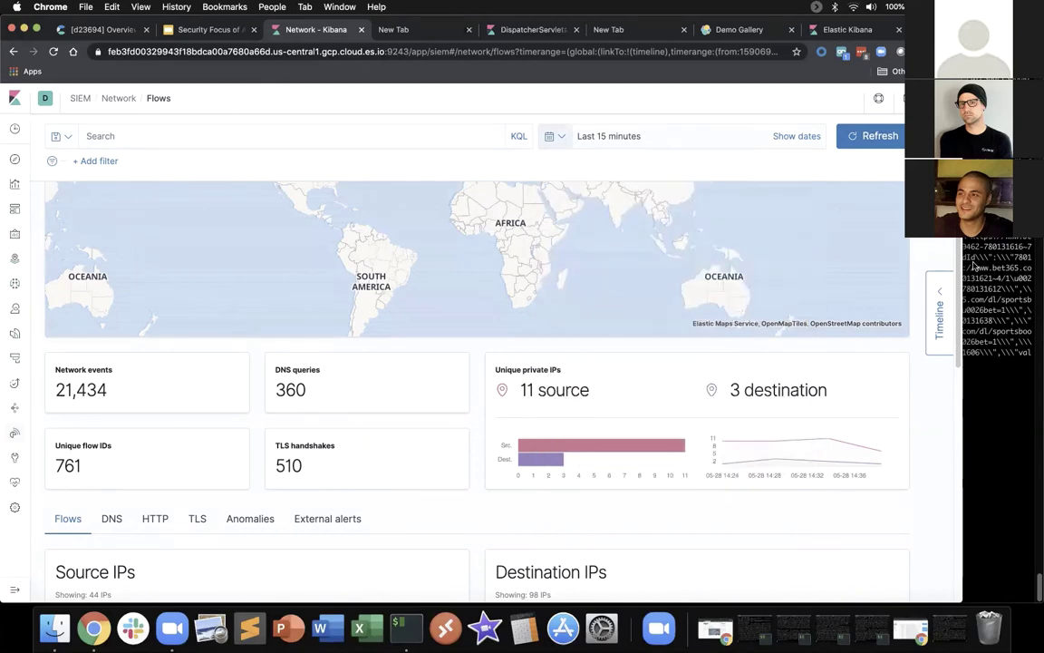
scroll(926, 400, "down", 3)
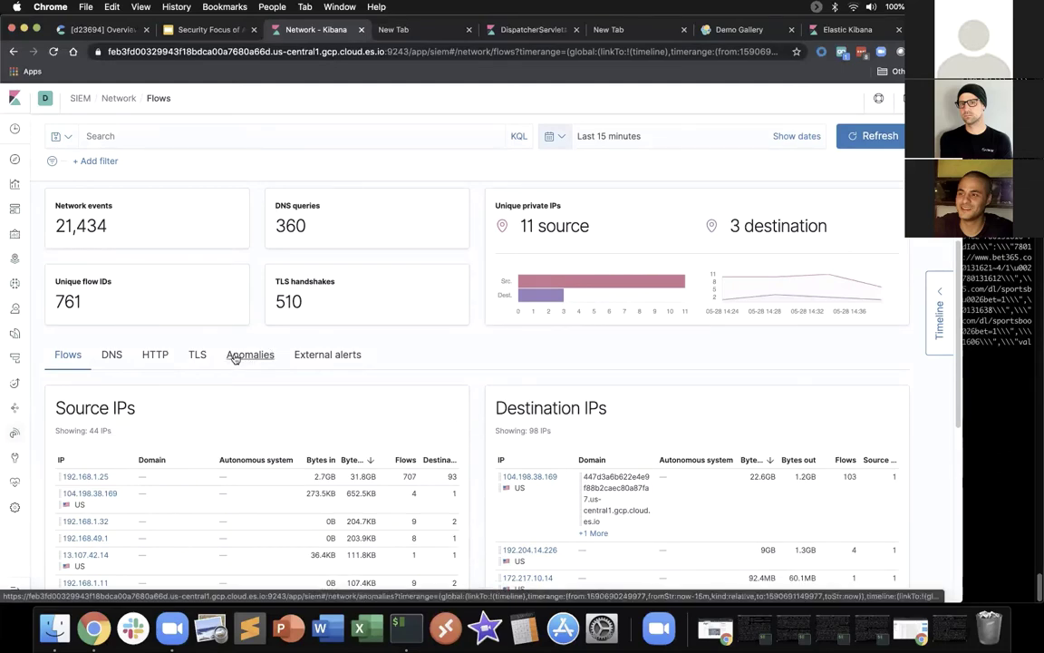
left_click(235, 356)
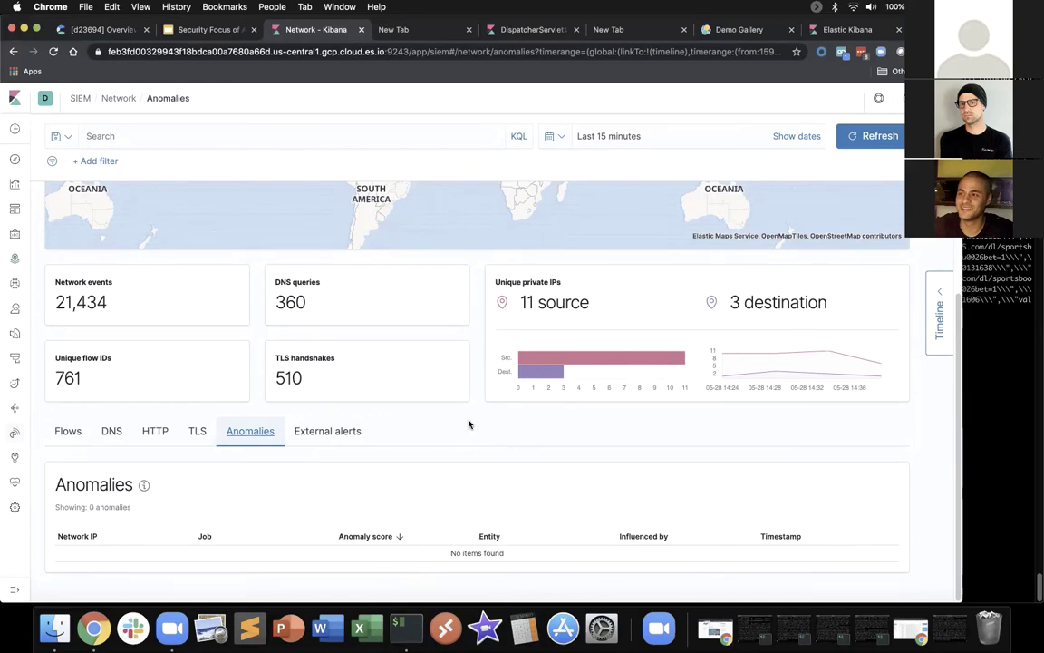
left_click(111, 431)
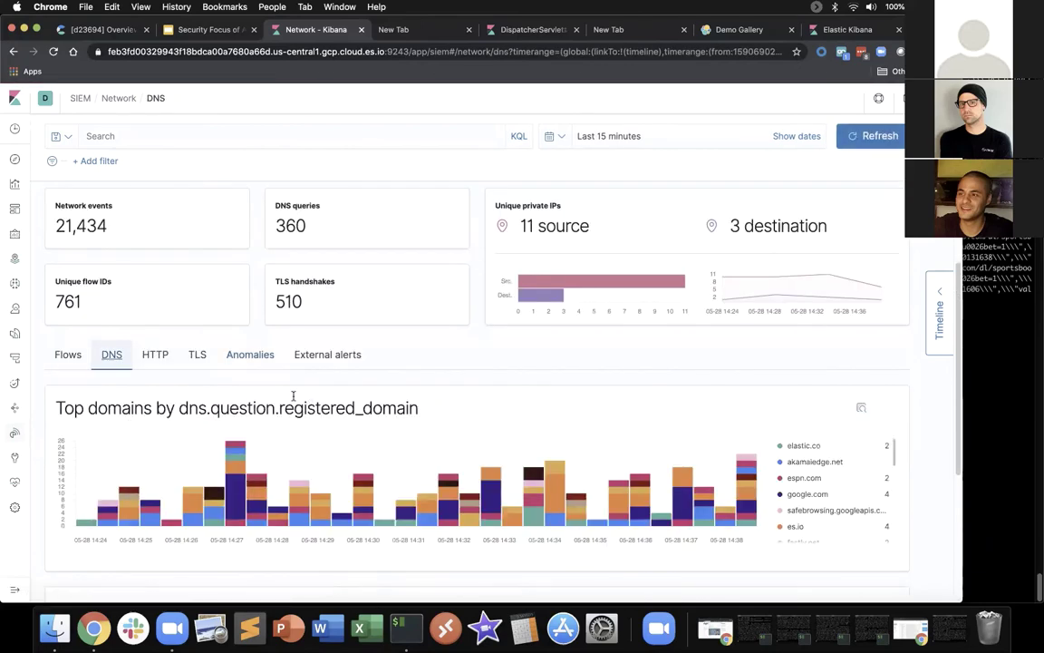
- Glance at HTTP and TLS data, then browse the DNS top domains chart and table
left_click(152, 359)
left_click(196, 357)
left_click(112, 356)
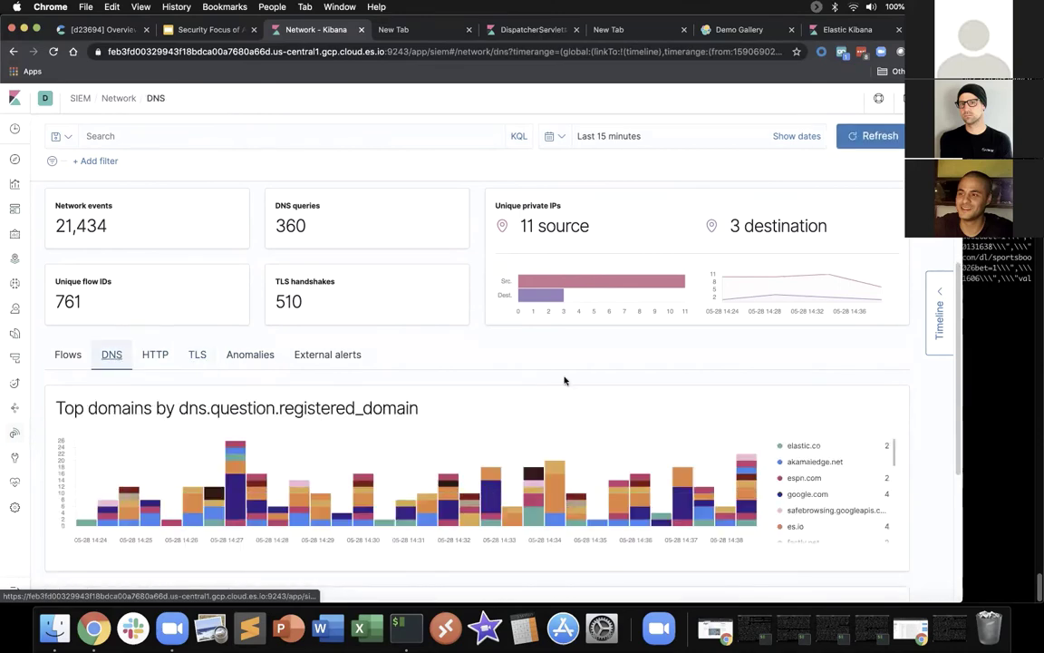
left_click_drag(959, 270, 965, 304)
scroll(916, 378, "up", 2)
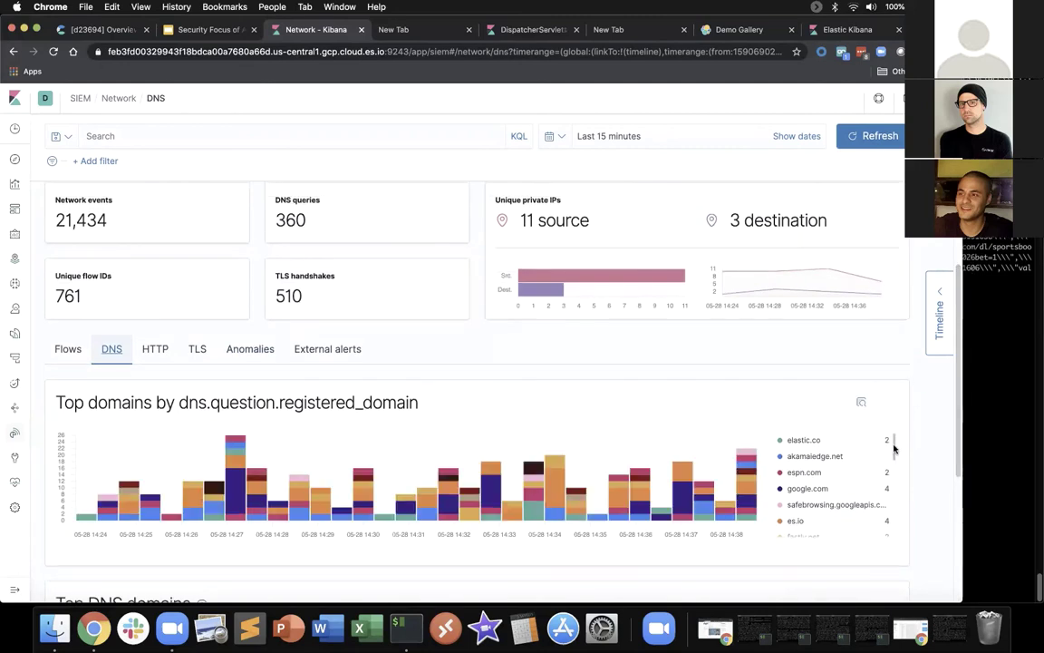
scroll(893, 467, "down", 3)
left_click_drag(895, 467, 904, 419)
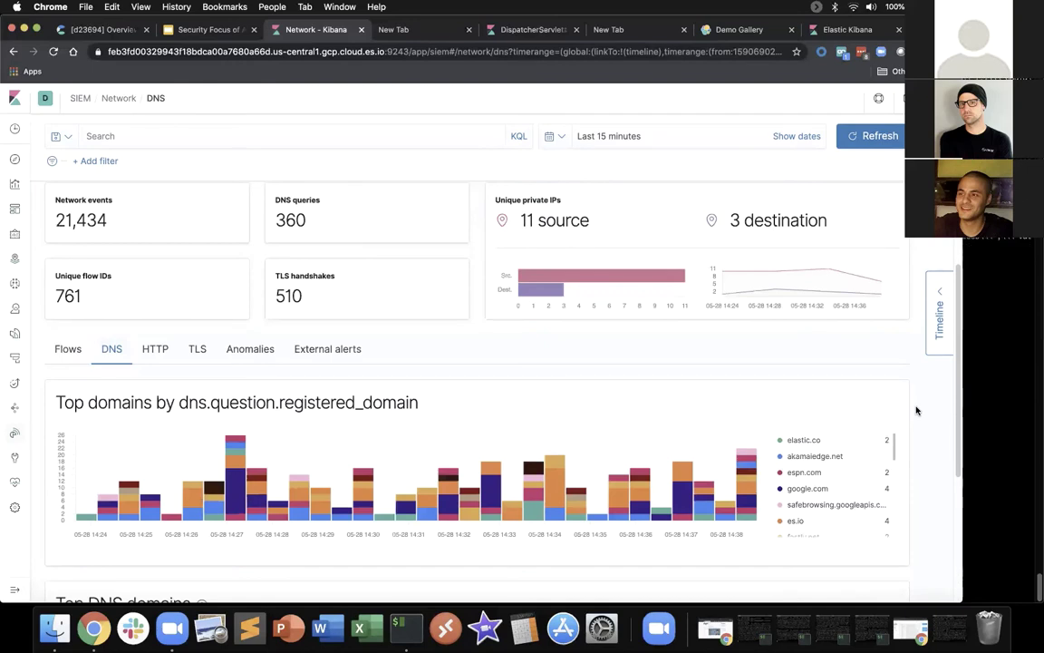
scroll(915, 411, "down", 5)
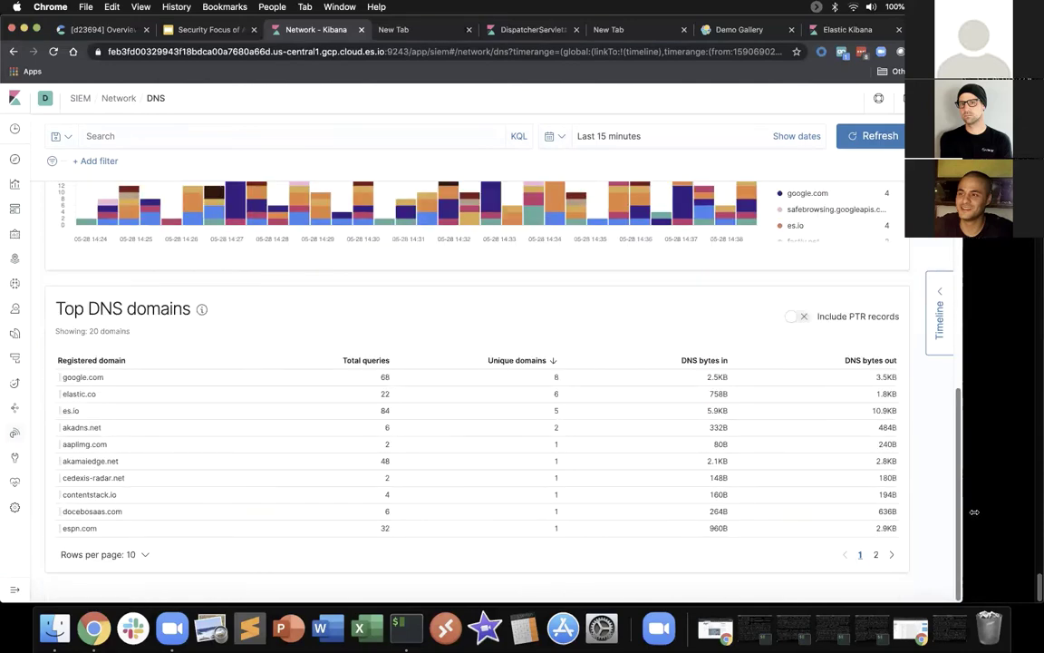
scroll(947, 471, "up", 1)
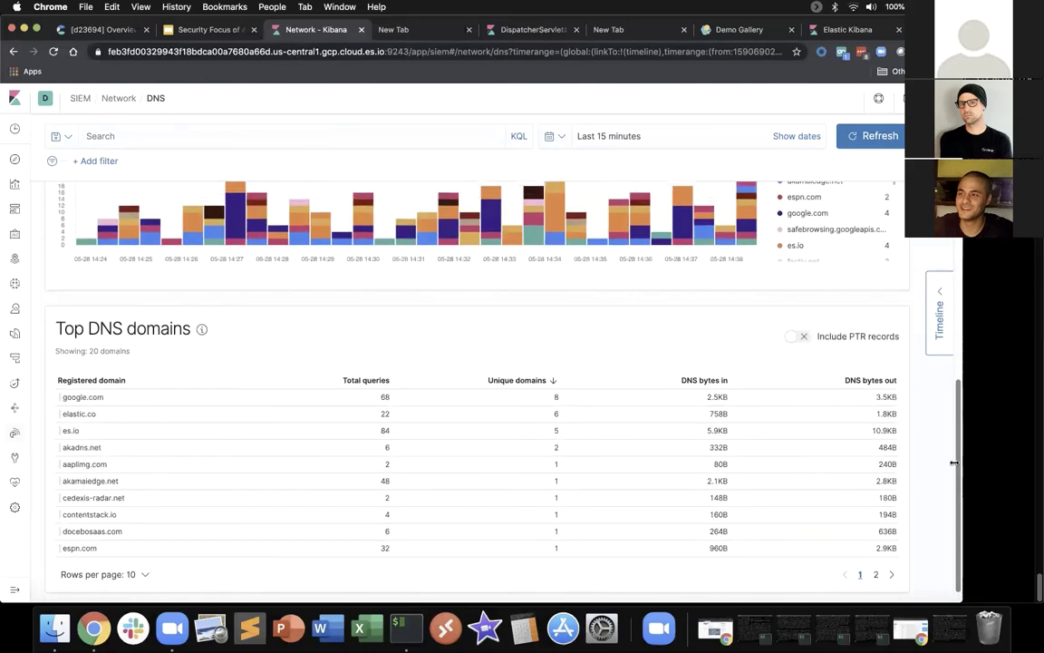
scroll(955, 450, "up", 12)
scroll(637, 445, "up", 5)
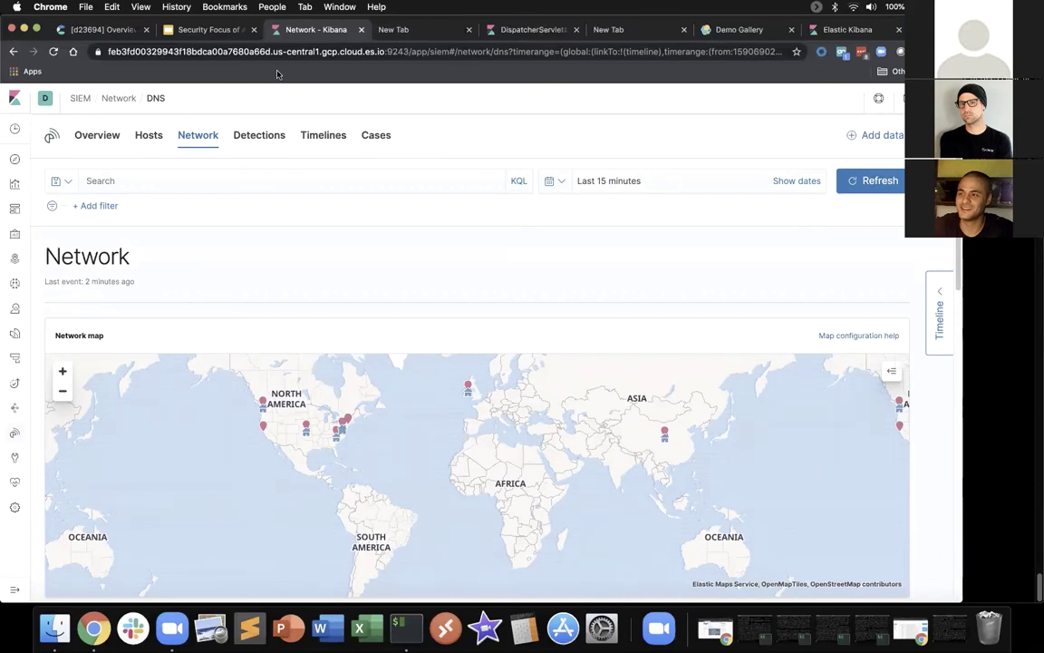
- Open the SIEM Hosts page and scroll through its host summary and All hosts table
left_click(150, 135)
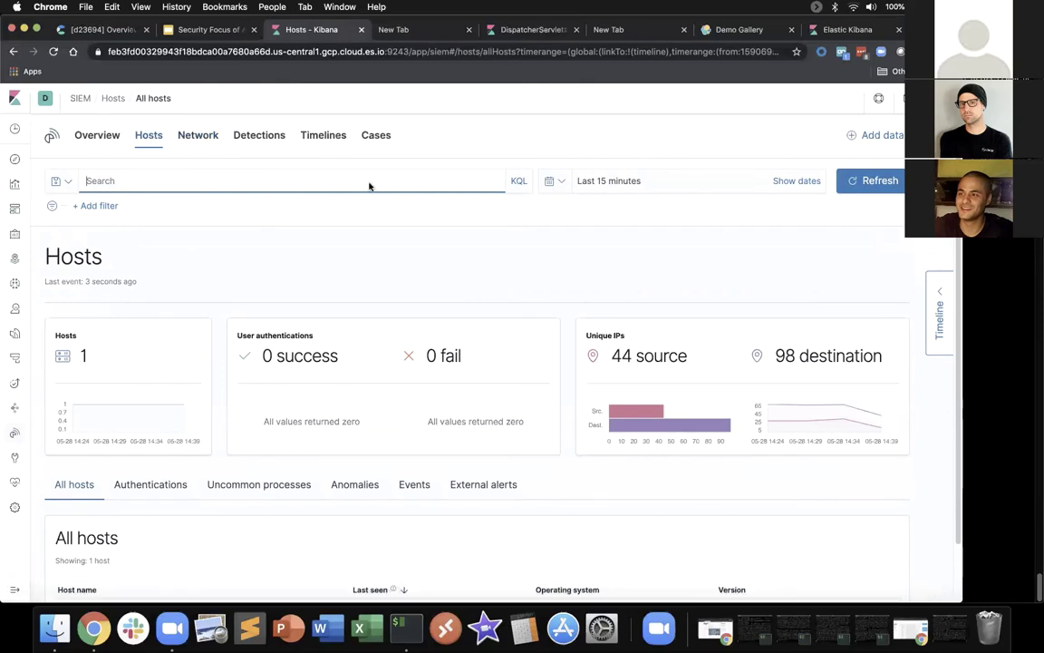
scroll(907, 317, "down", 2)
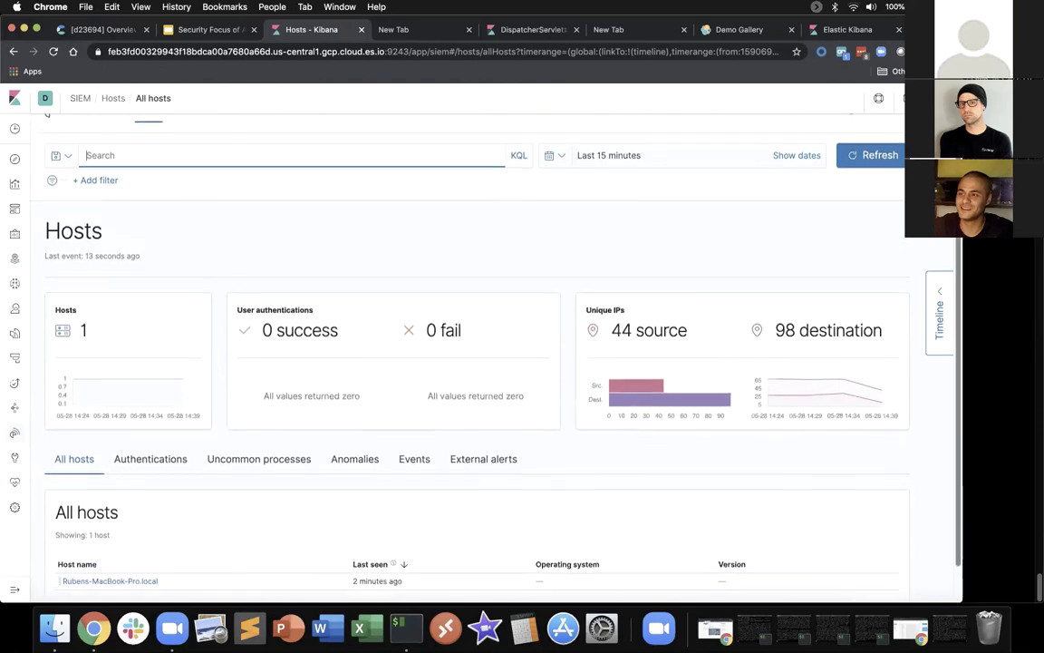
scroll(454, 363, "up", 2)
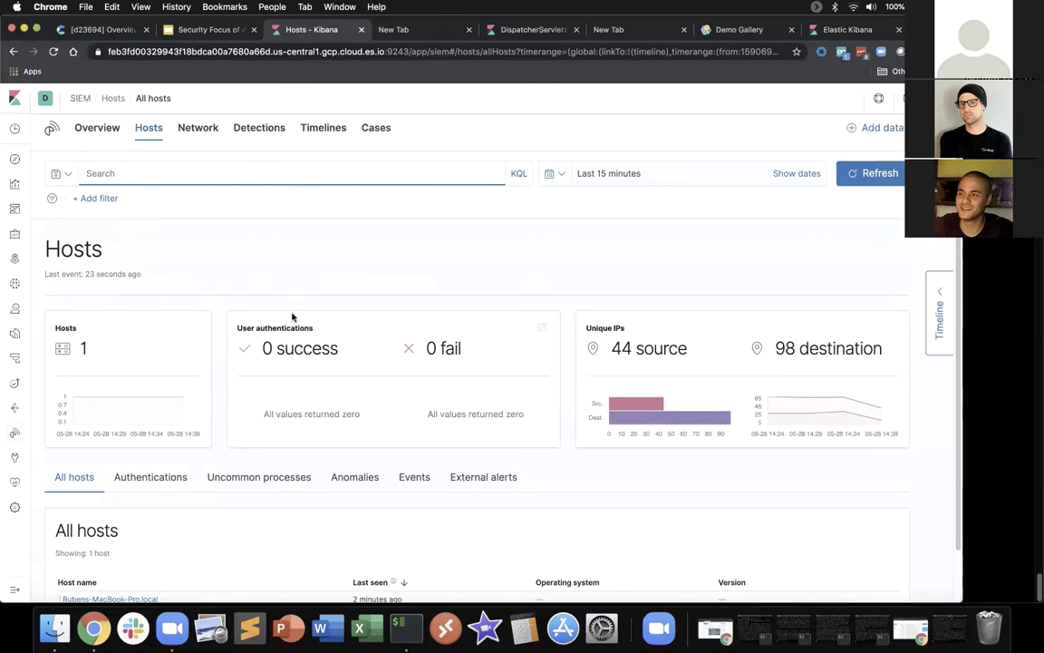
- View the host Anomalies, Authentications and Uncommon processes tabs
left_click(355, 477)
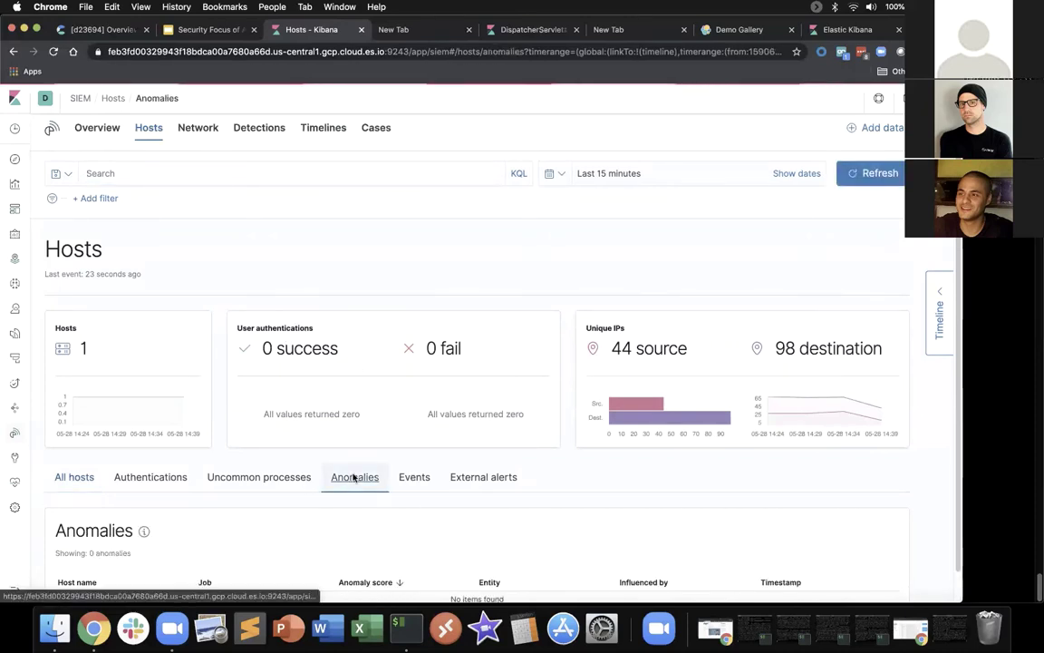
scroll(958, 244, "down", 1)
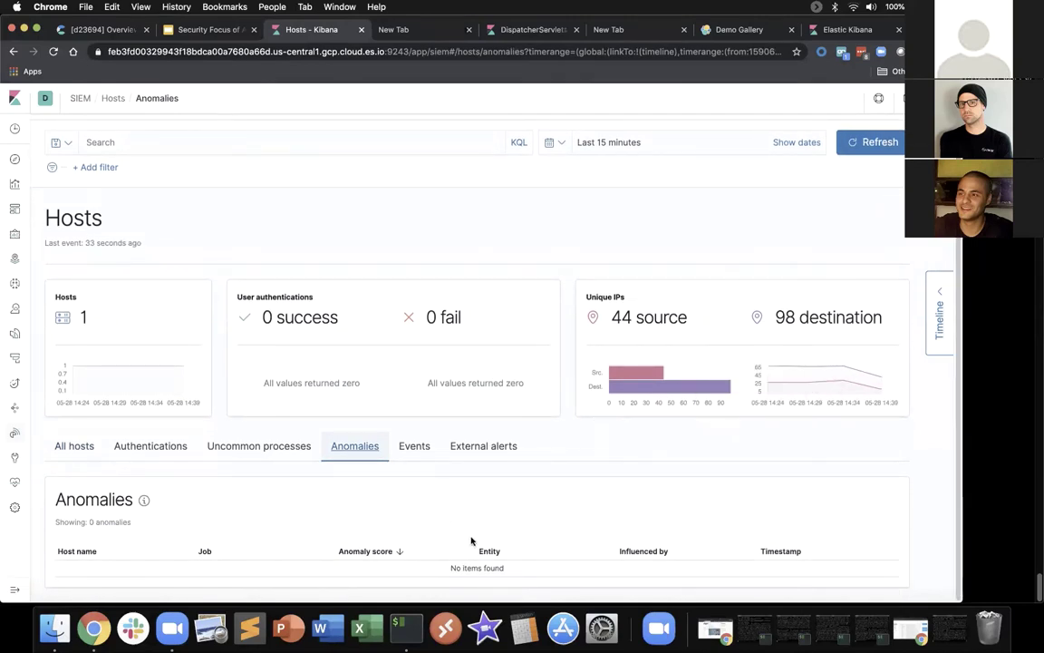
left_click(154, 446)
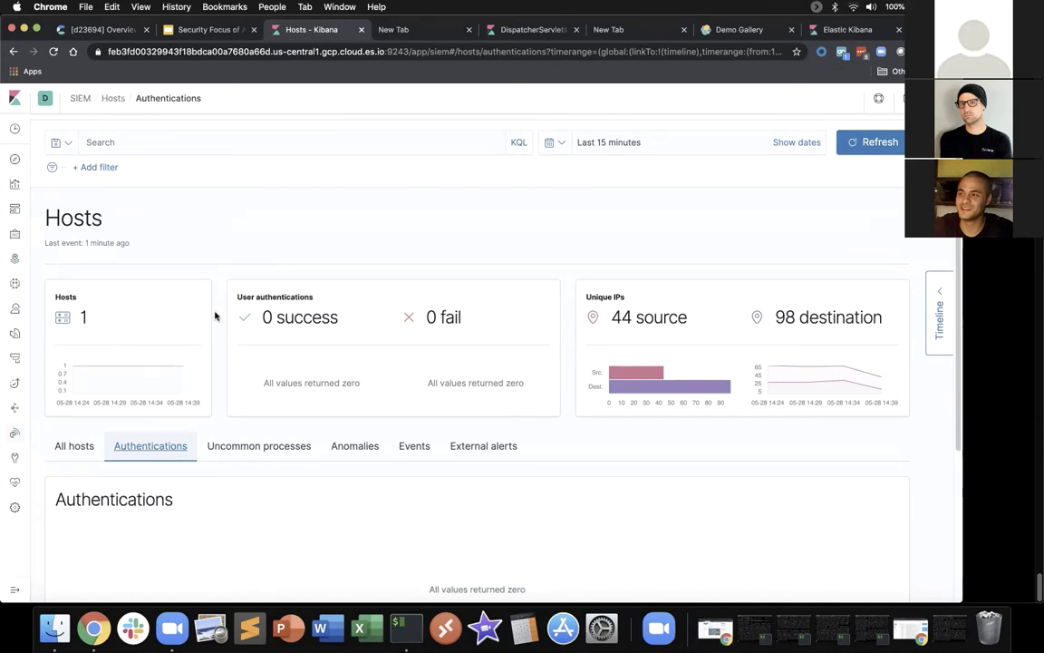
left_click(274, 447)
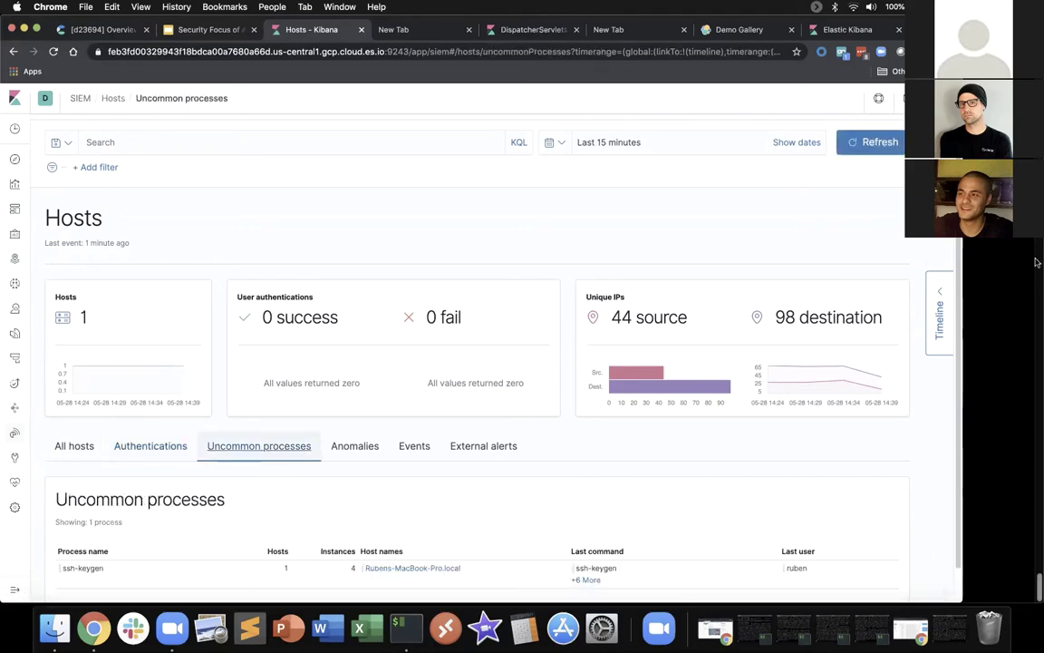
scroll(964, 282, "down", 2)
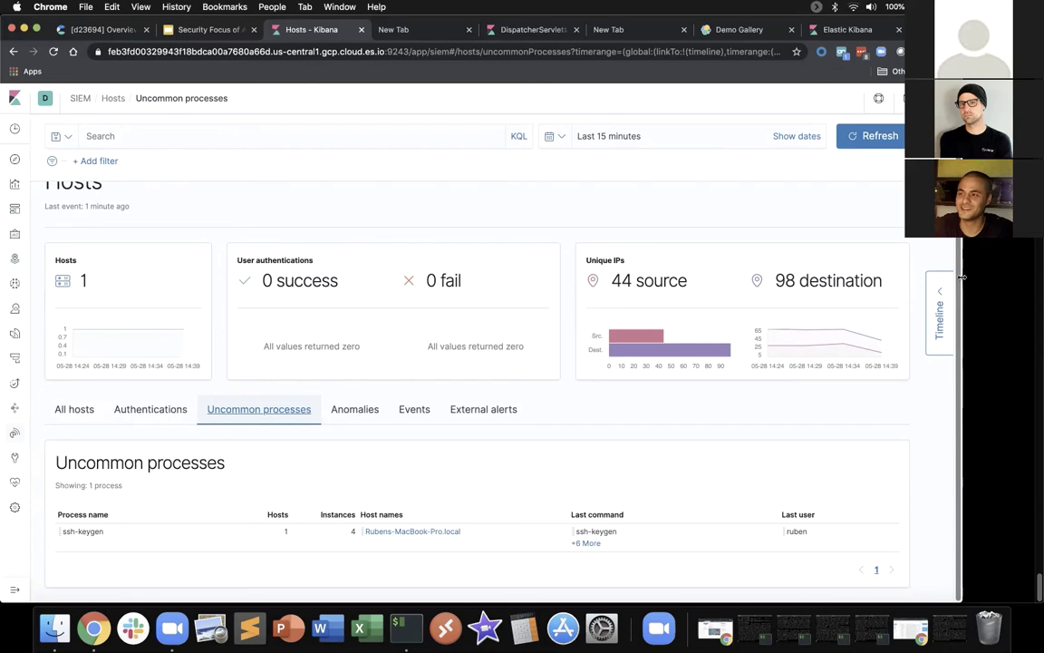
scroll(958, 262, "up", 2)
- Open the second untitled timeline (source.ip 173.231.81.42) and show it over the Network page
left_click(314, 138)
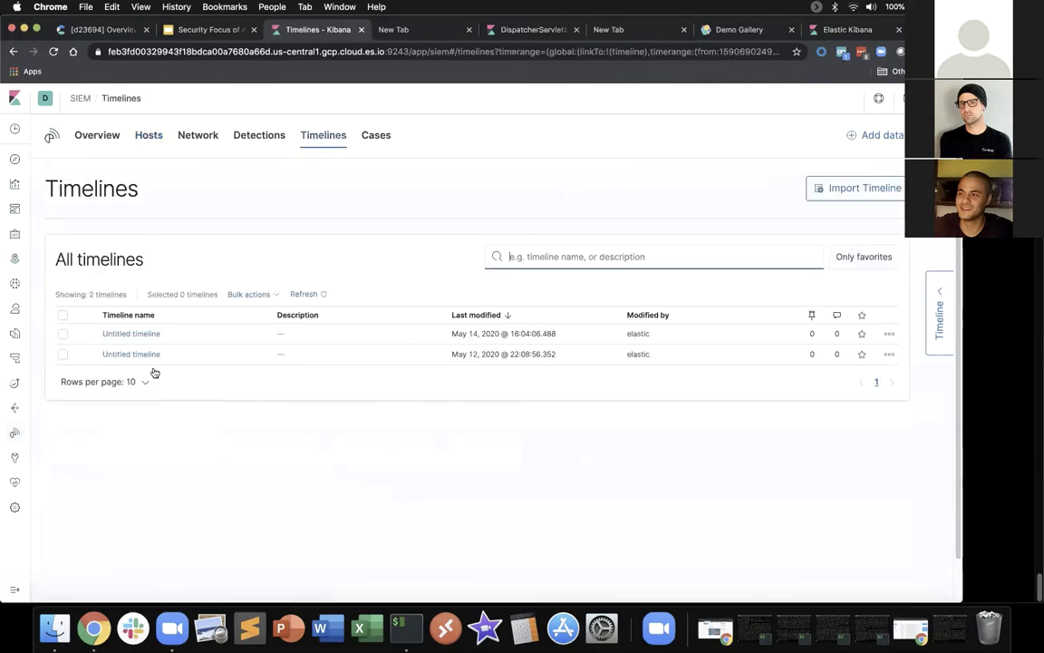
left_click(133, 355)
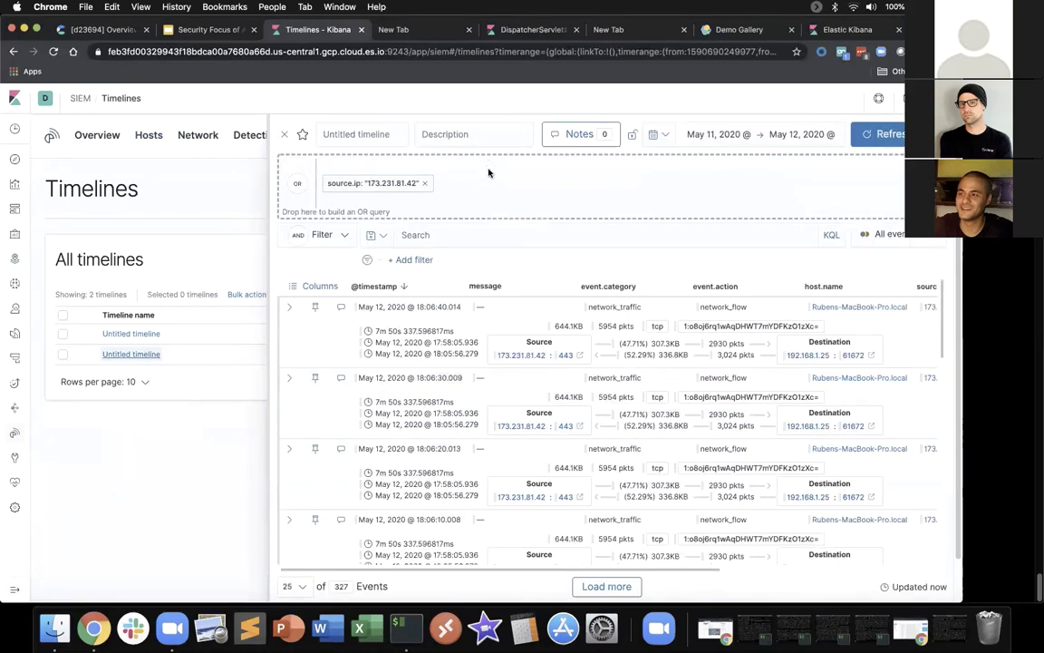
left_click(145, 136)
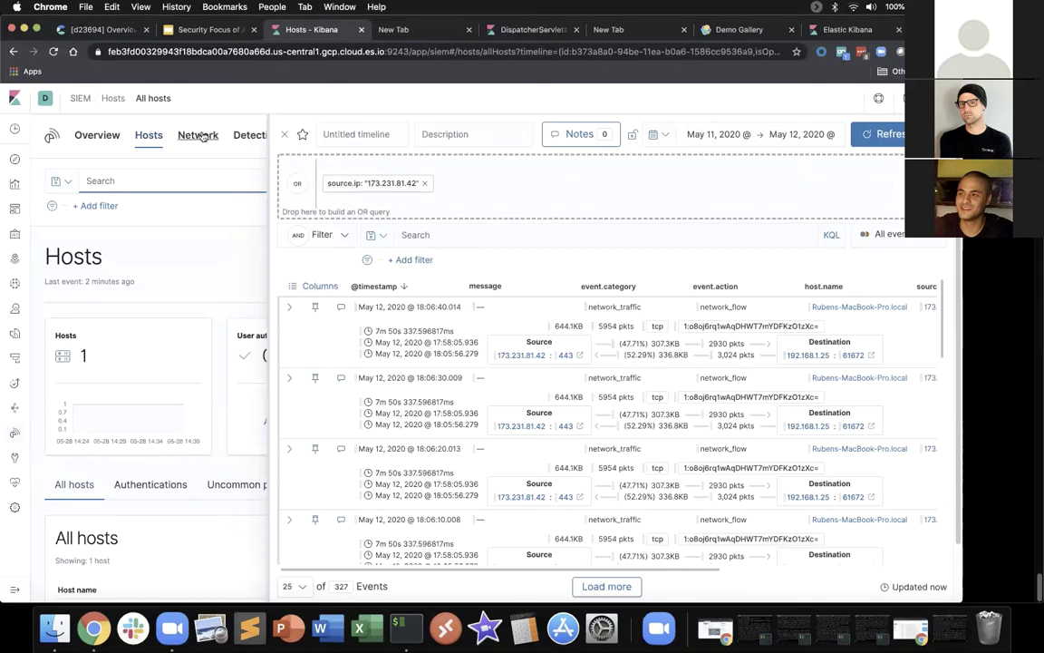
left_click(197, 135)
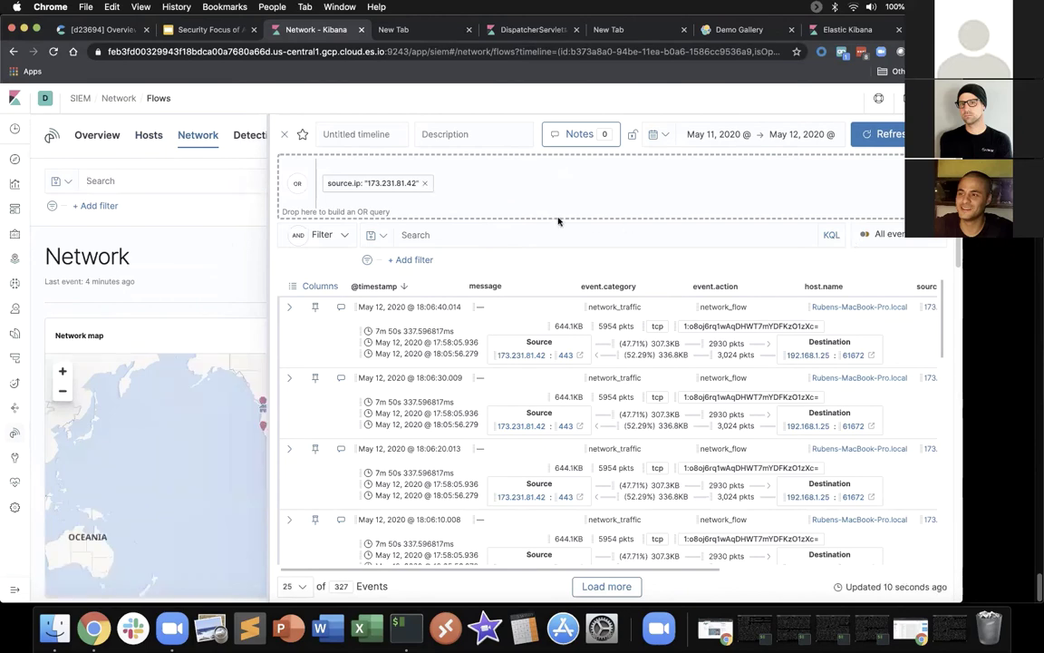
left_click(283, 134)
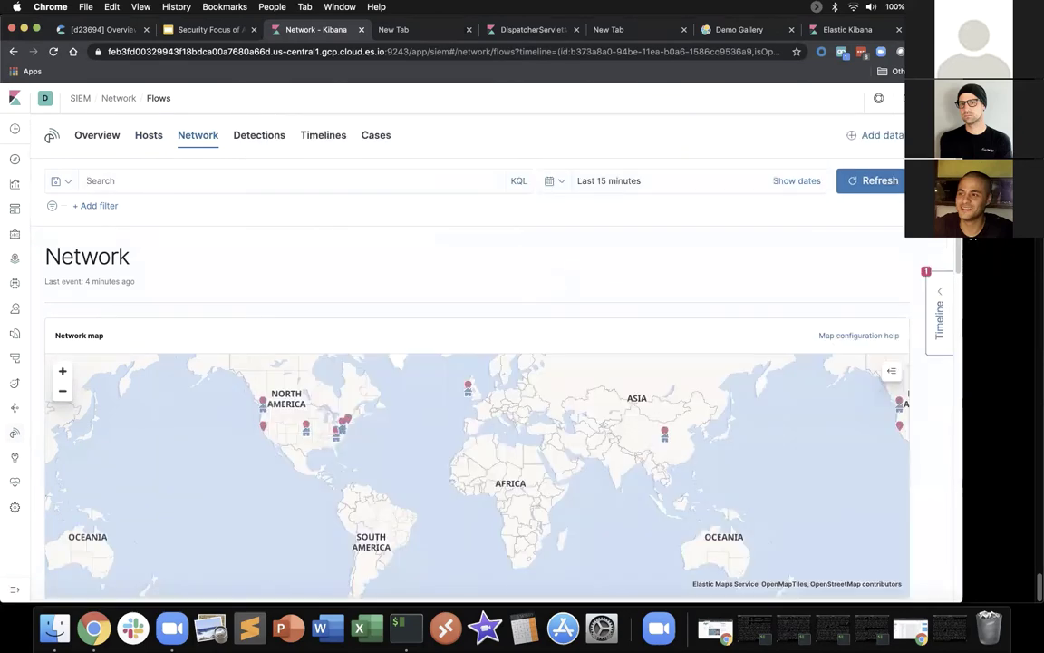
scroll(970, 449, "down", 10)
scroll(970, 450, "up", 3)
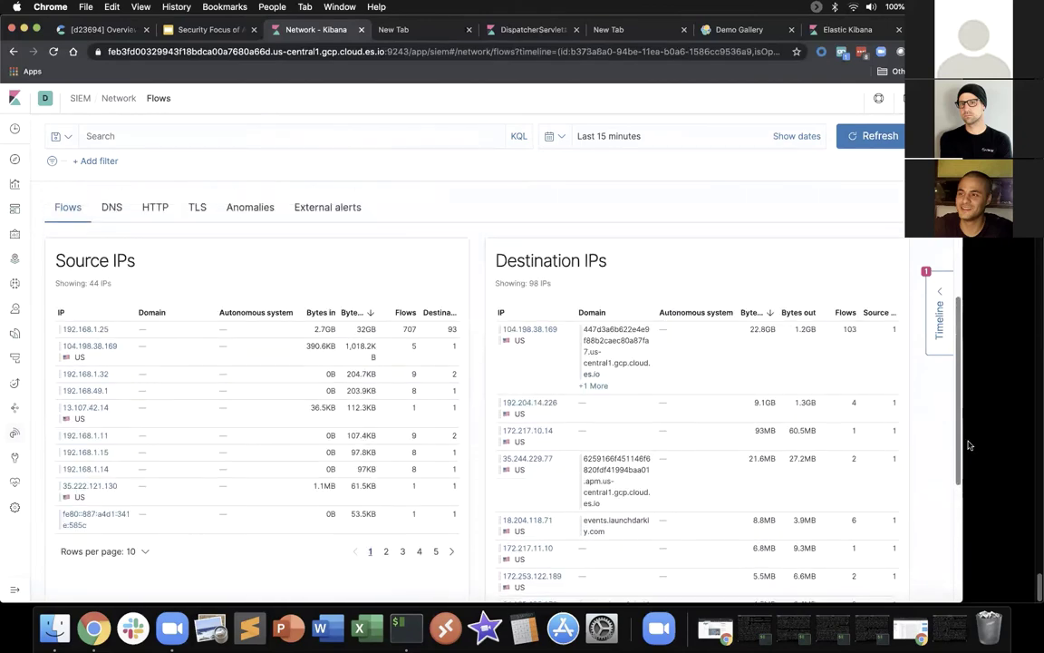
left_click(939, 313)
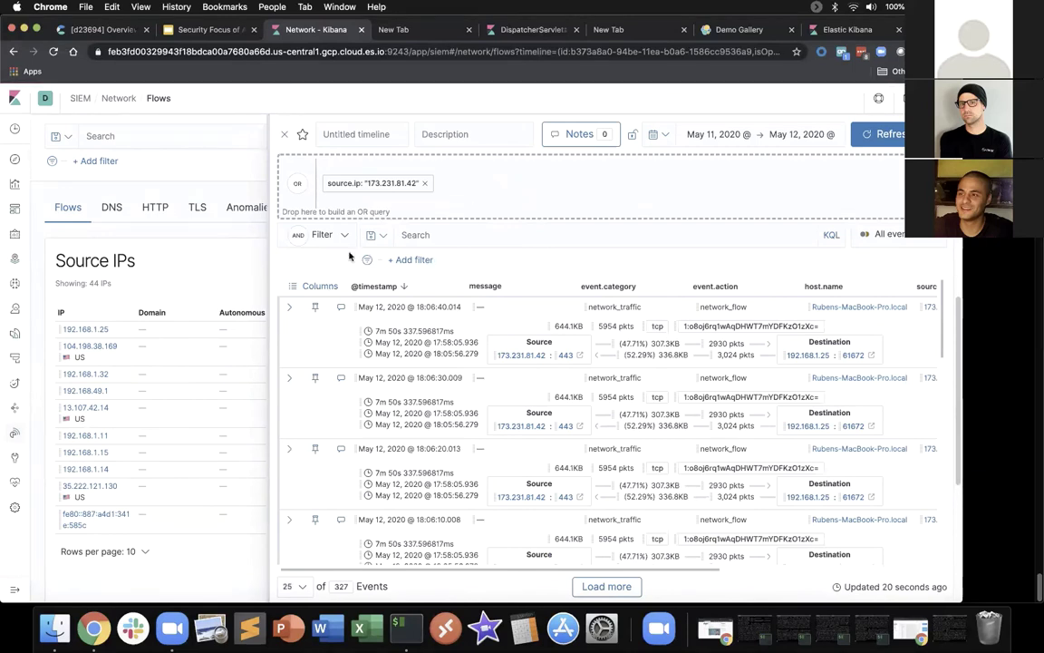
- Replace the timeline's source.ip 173.231.81.42 filter with source IP 192.168.1.32
left_click(425, 185)
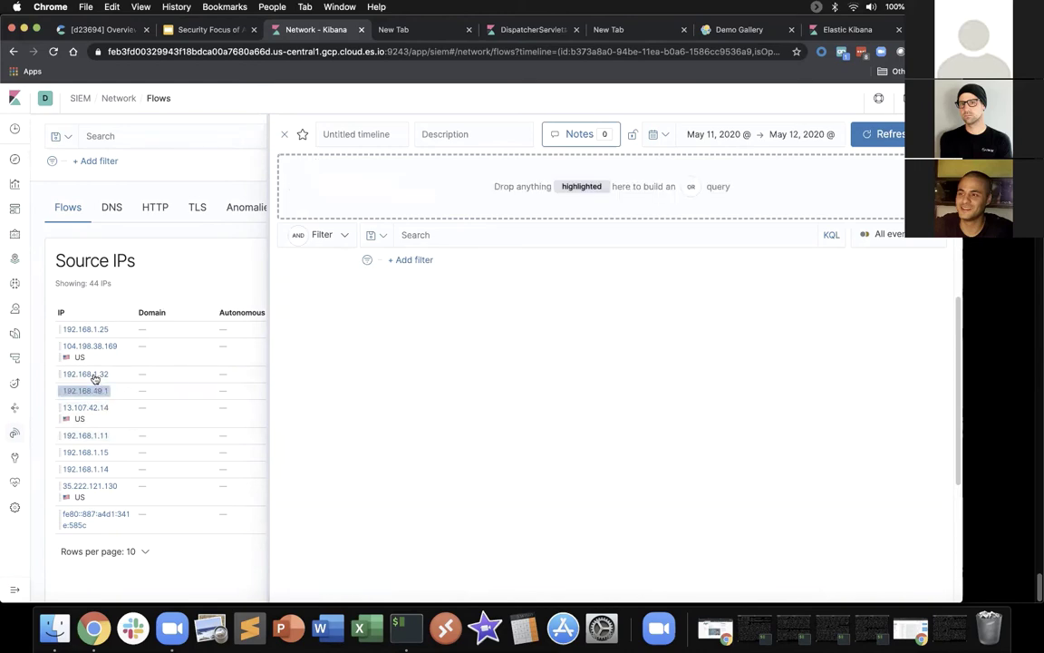
left_click_drag(90, 376, 357, 185)
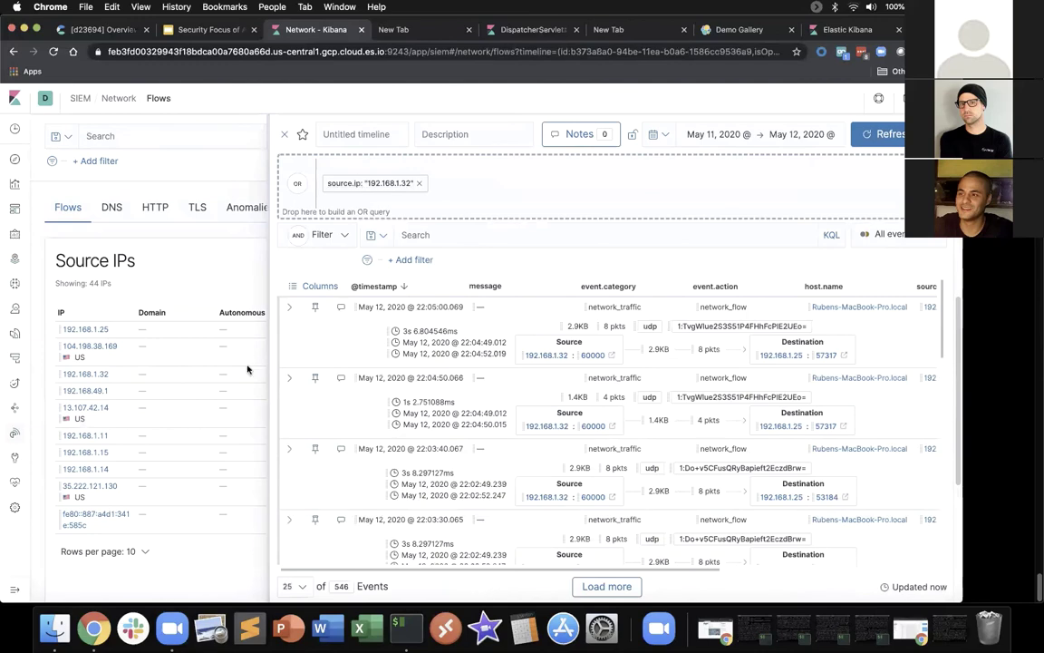
left_click(284, 134)
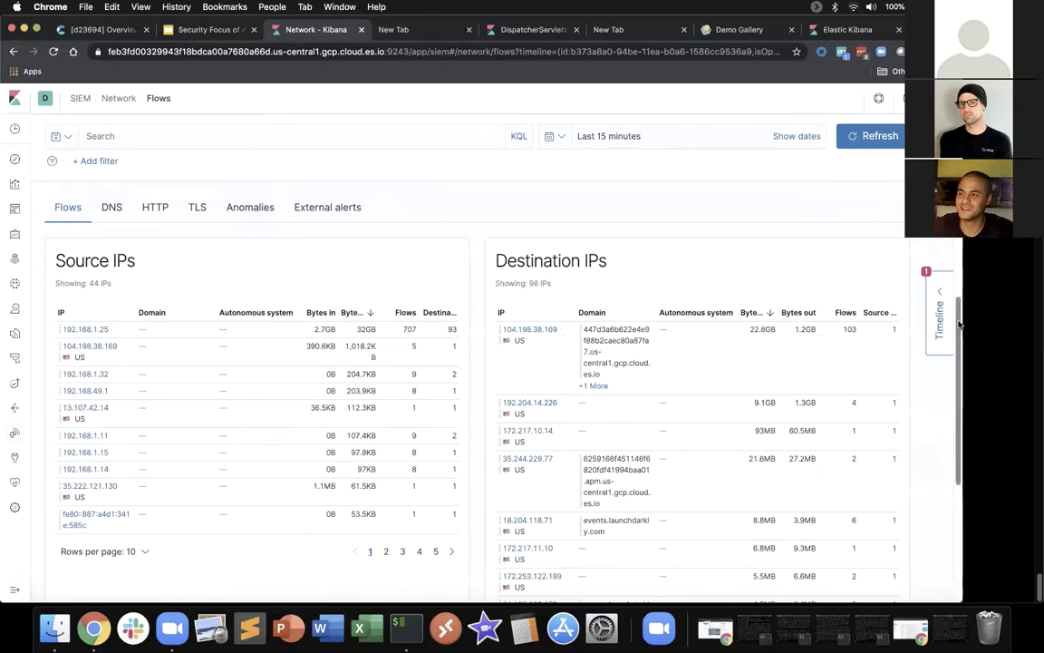
scroll(796, 207, "up", 5)
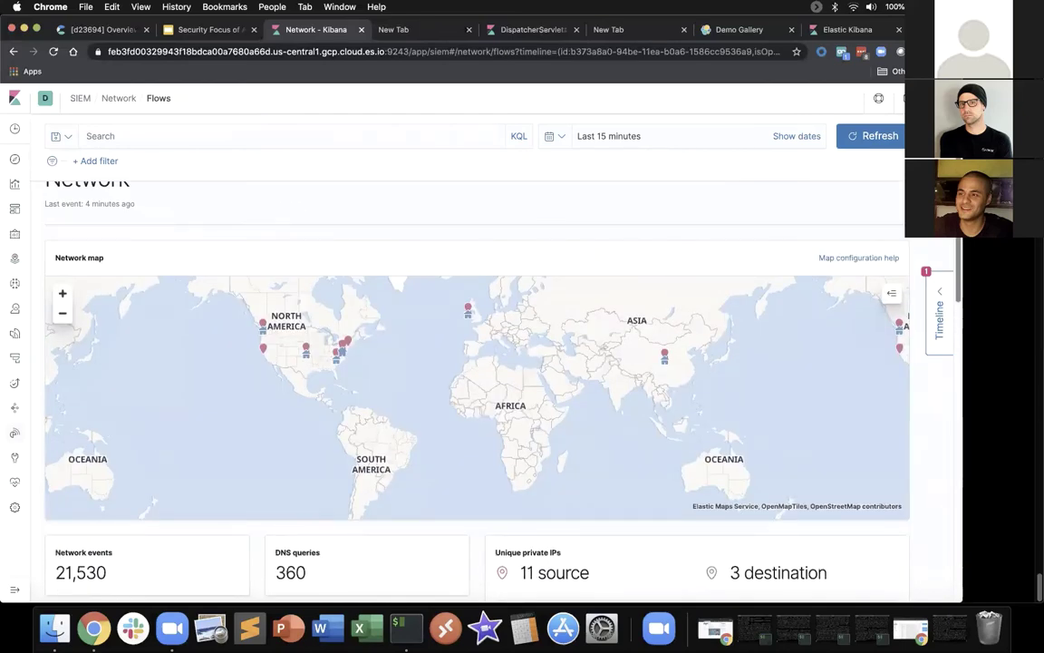
scroll(249, 143, "up", 2)
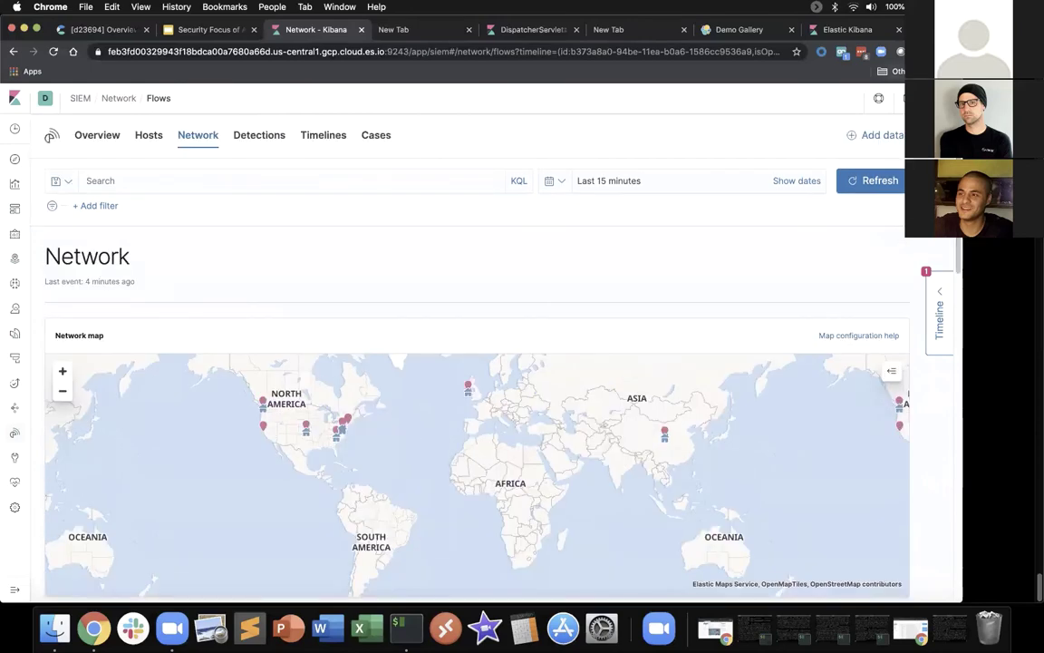
- From the Hosts page, add the listed host name as a timeline filter
left_click(142, 135)
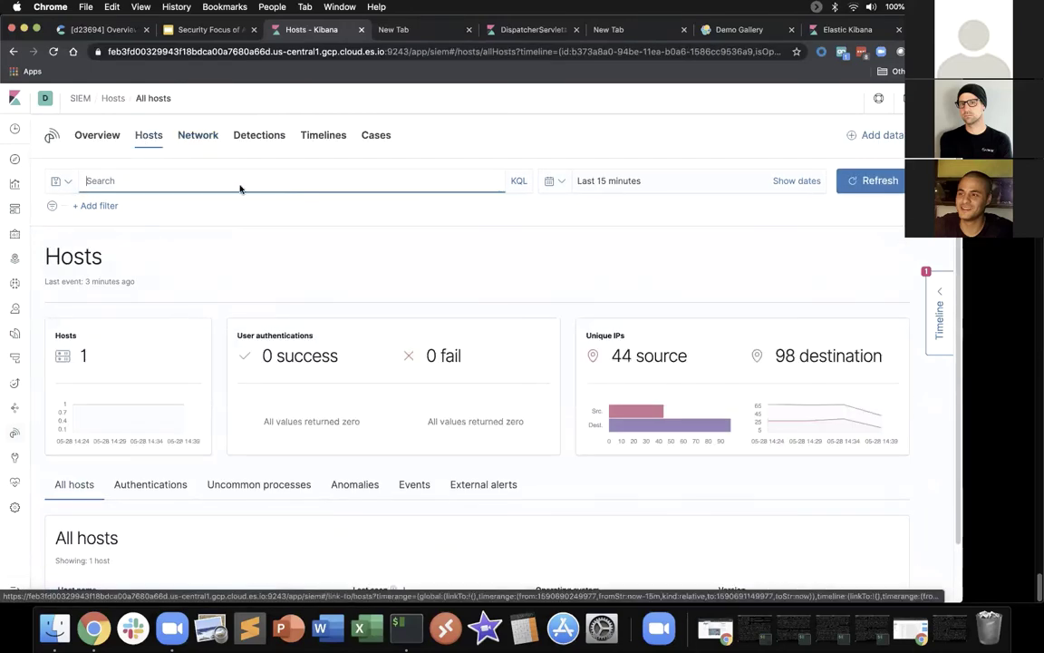
left_click(940, 308)
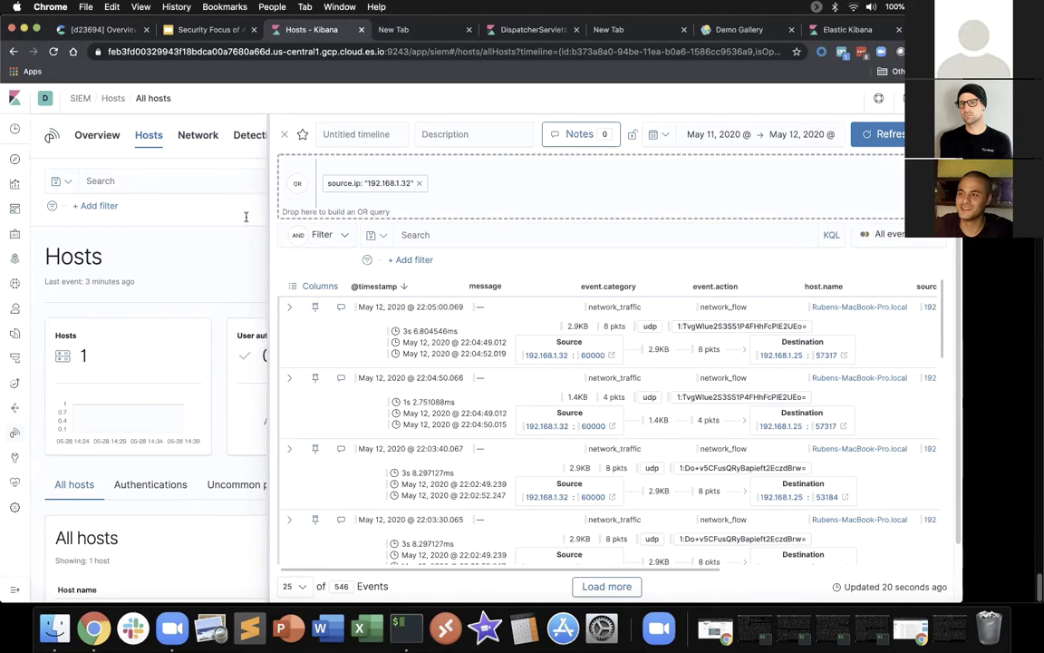
left_click(283, 134)
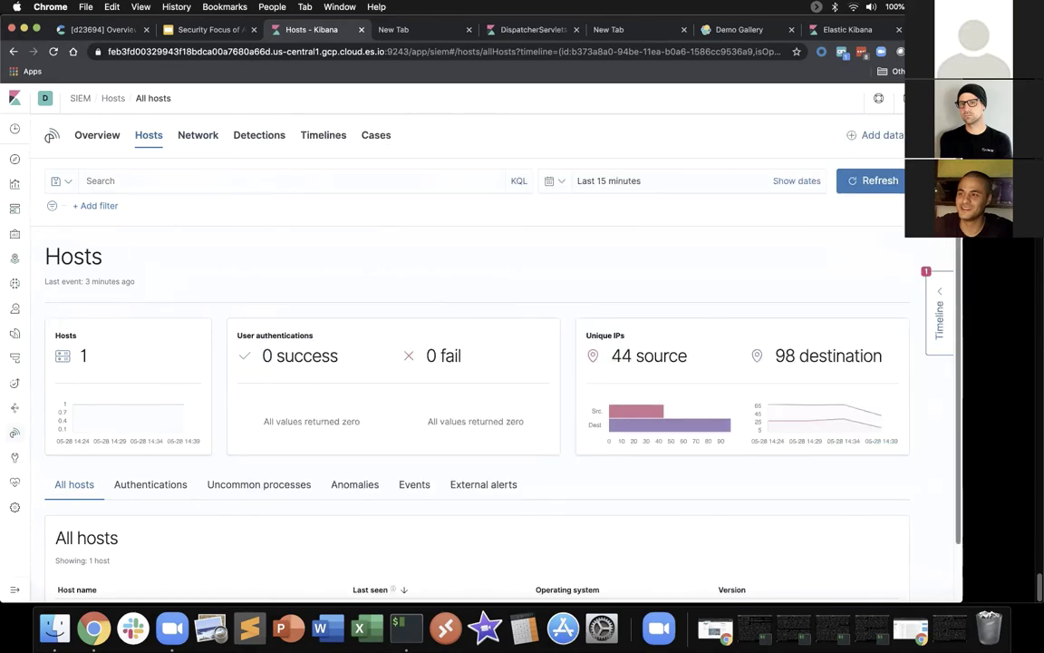
scroll(476, 363, "down", 2)
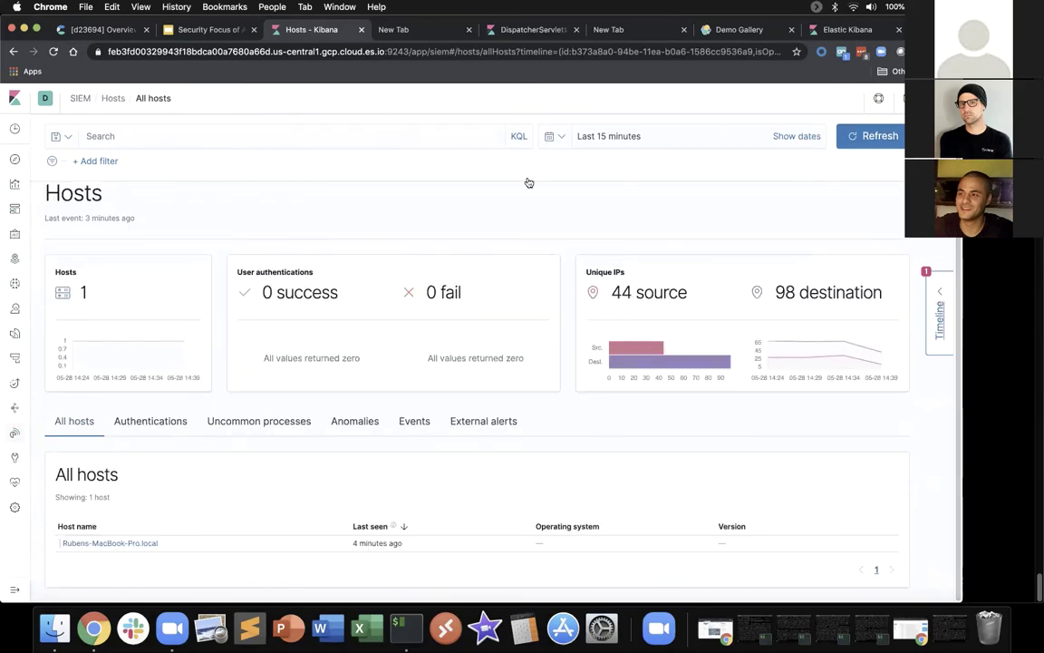
left_click(940, 317)
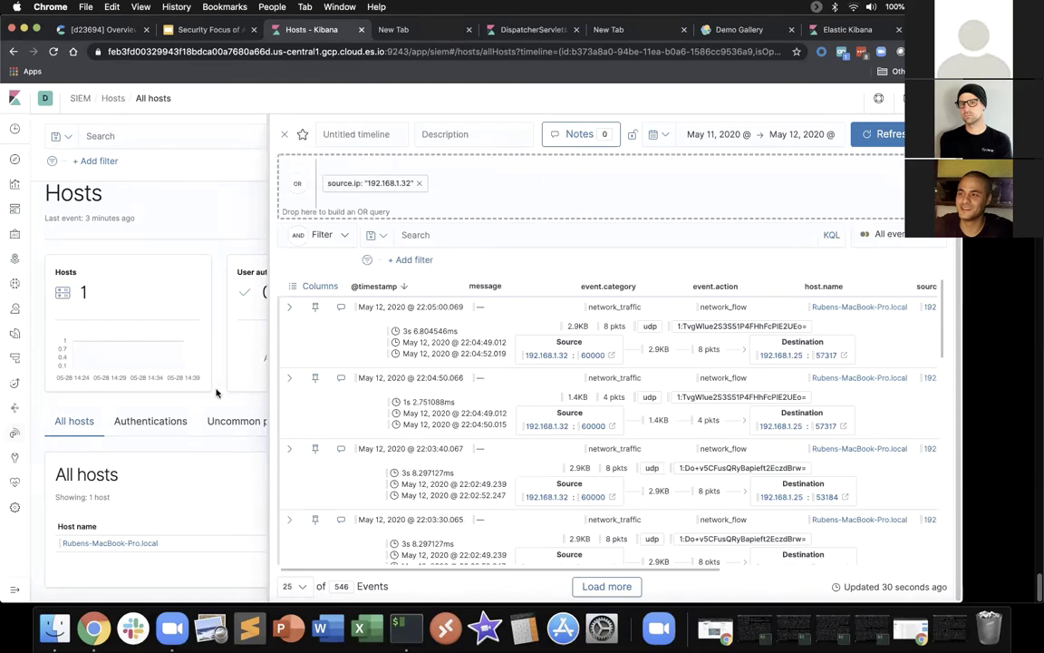
left_click_drag(136, 543, 524, 182)
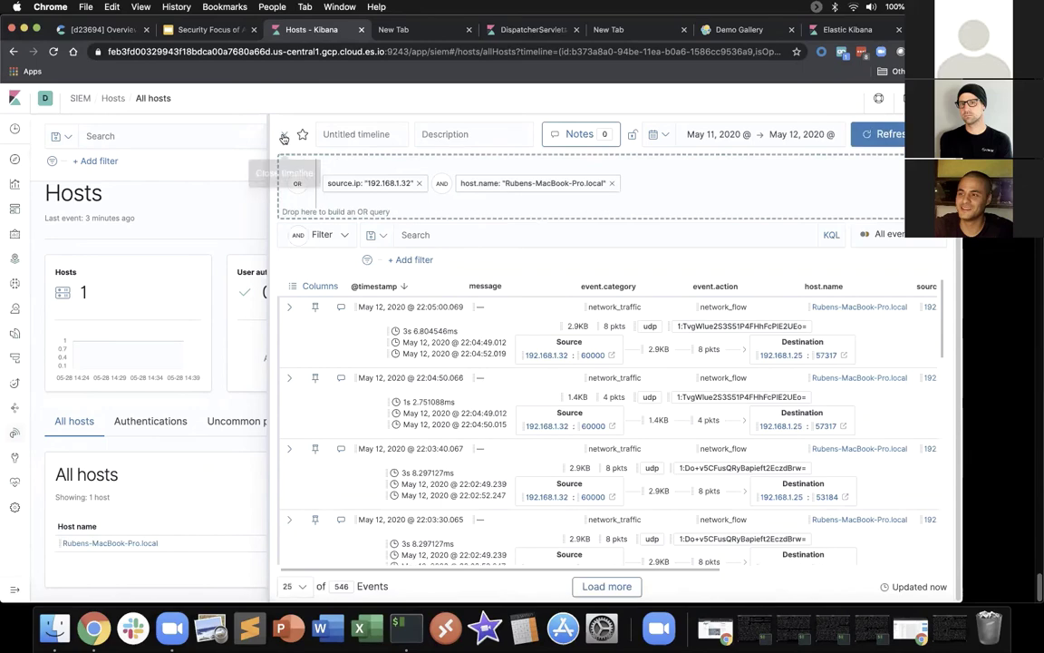
left_click(283, 137)
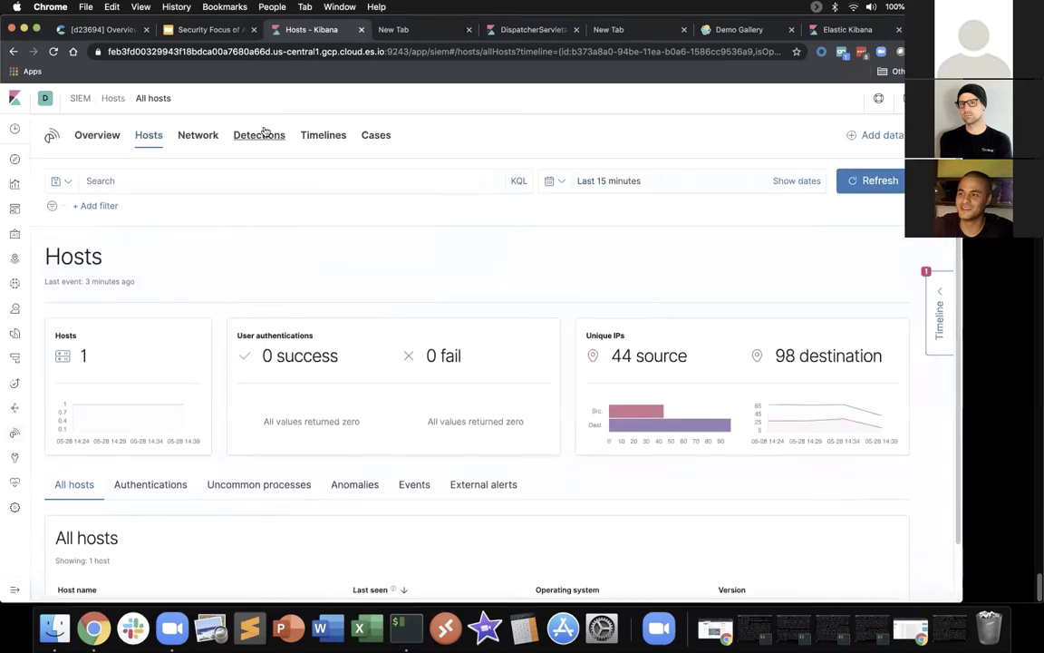
- On the Detections page, drag another item into the timeline query
left_click(262, 134)
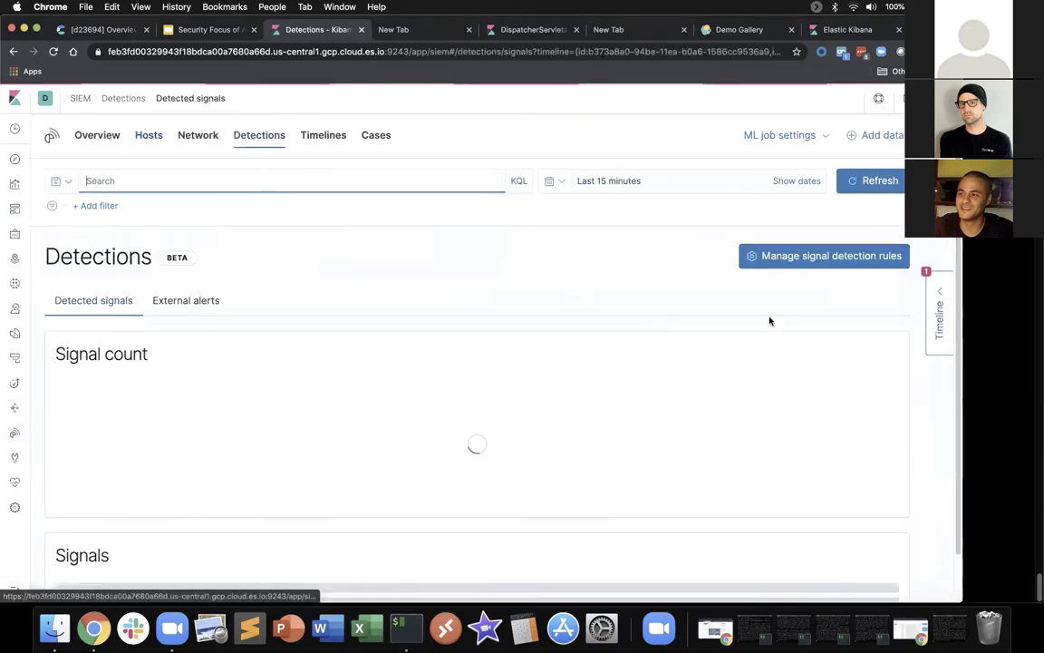
left_click(941, 306)
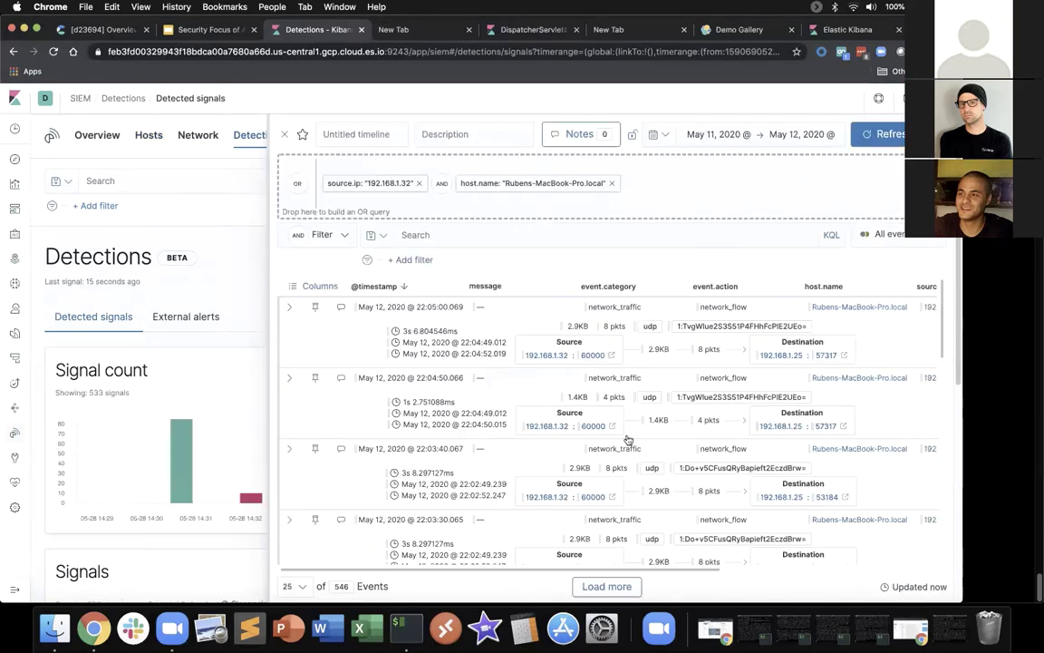
left_click_drag(625, 448, 398, 222)
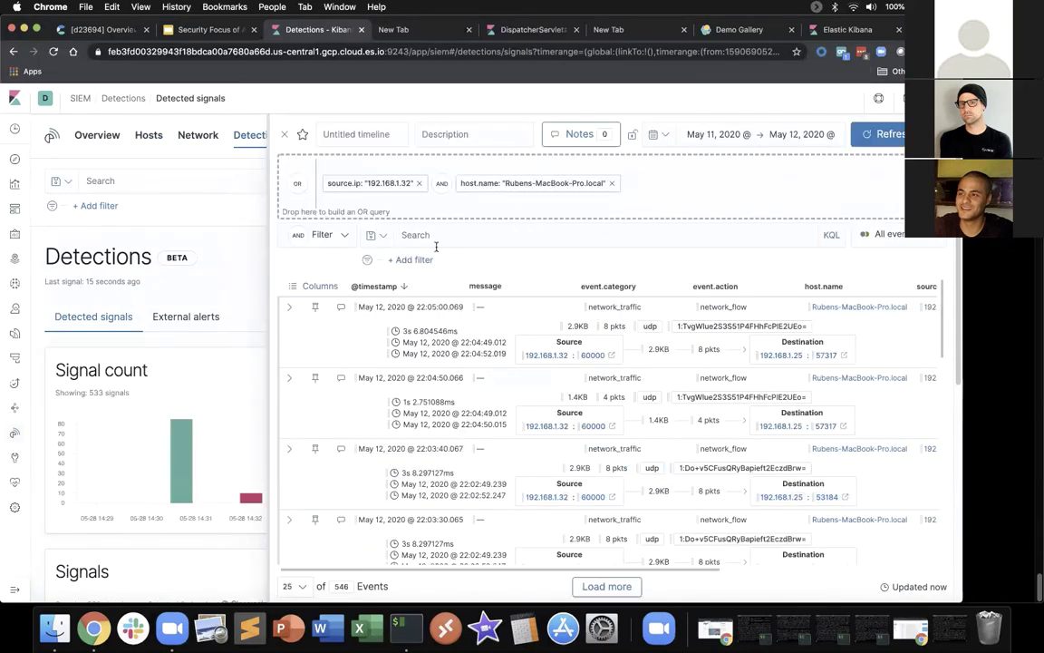
left_click(285, 136)
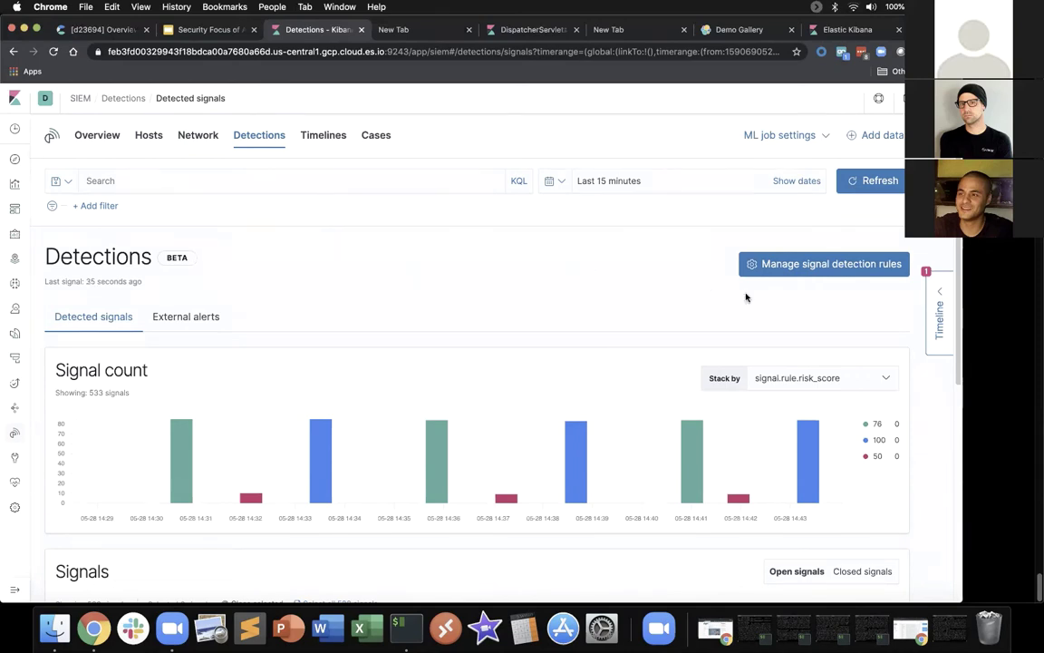
- Filter the signal detection rules to the APM tag (7 rules) and open Private Key Generation
left_click(785, 264)
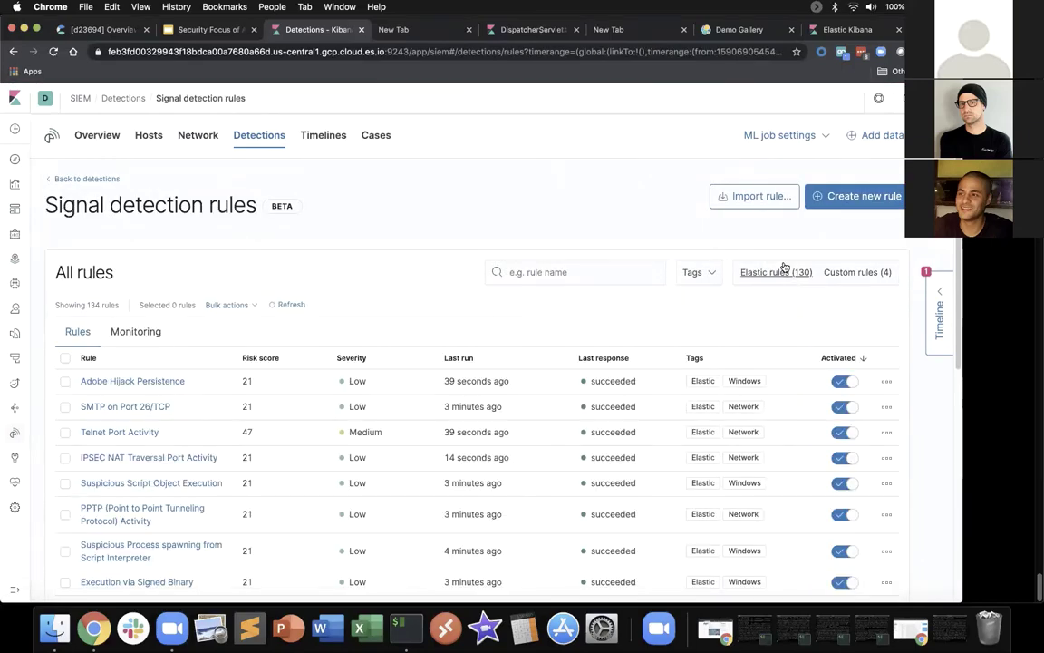
left_click(706, 274)
left_click(707, 300)
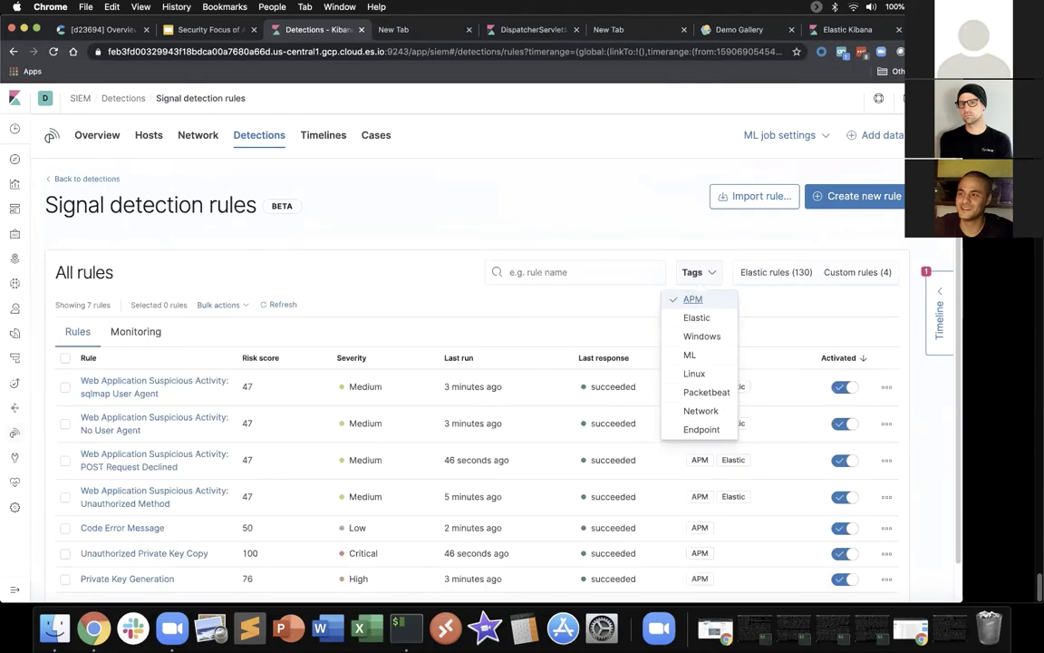
scroll(965, 345, "down", 1)
left_click(965, 345)
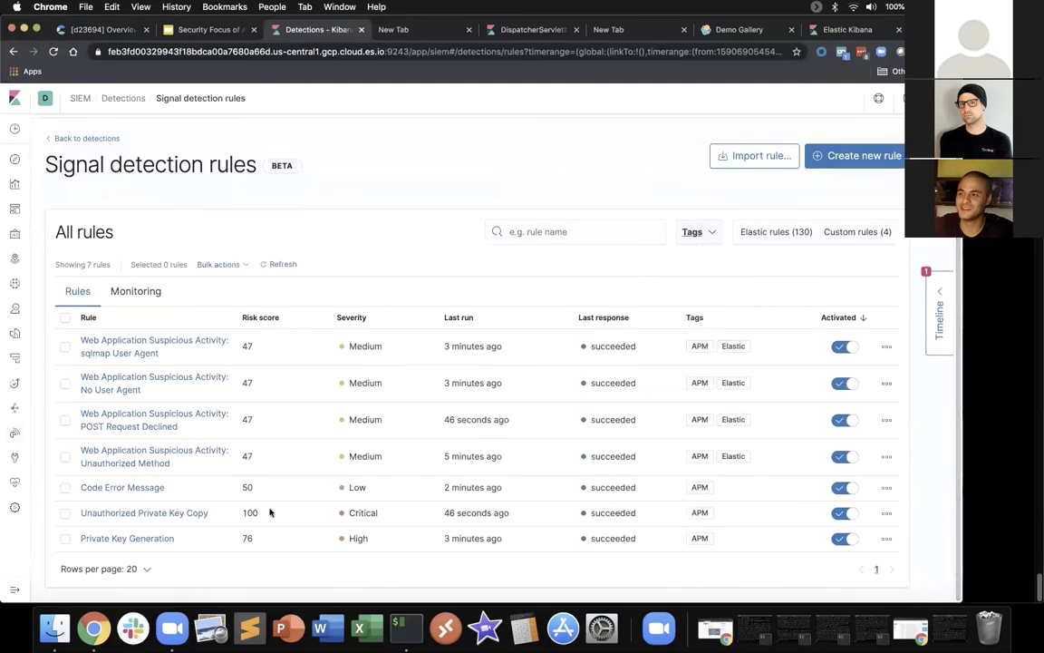
- Open the Private Key Generation rule's attack.mitre.org T1145 reference link in a new tab
left_click(131, 539)
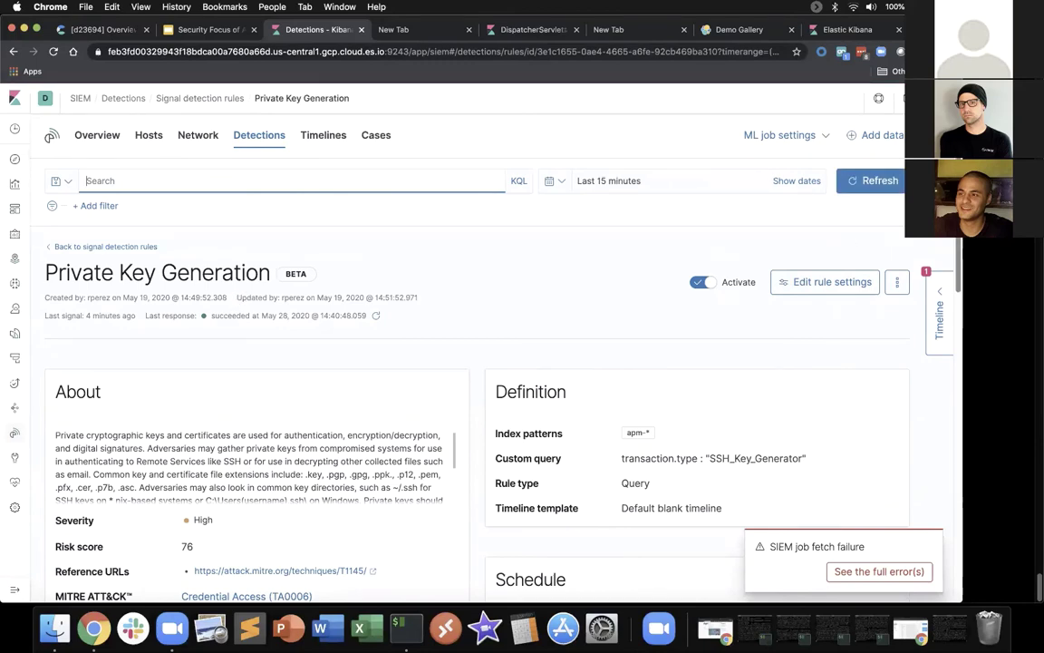
scroll(454, 362, "down", 5)
scroll(453, 362, "up", 1)
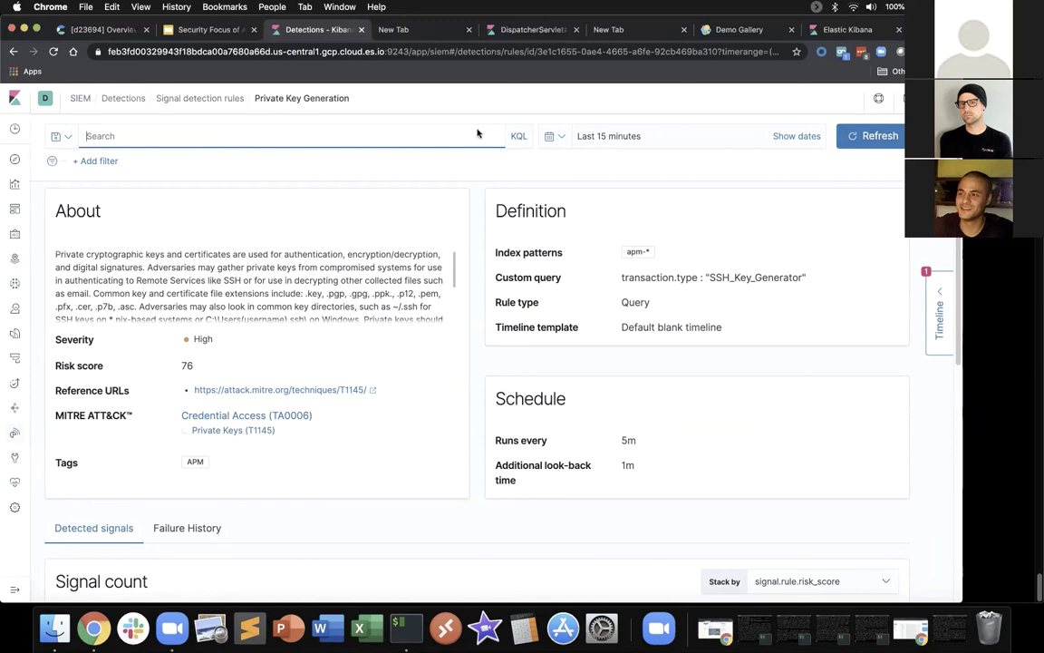
scroll(454, 261, "down", 1)
left_click_drag(454, 261, 459, 303)
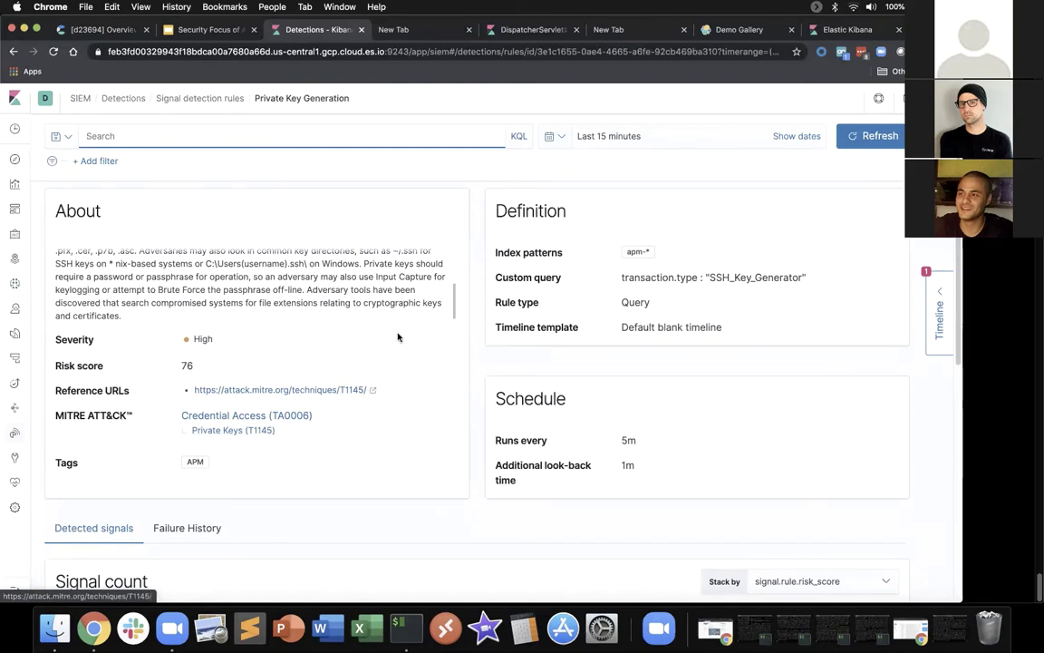
left_click(320, 391)
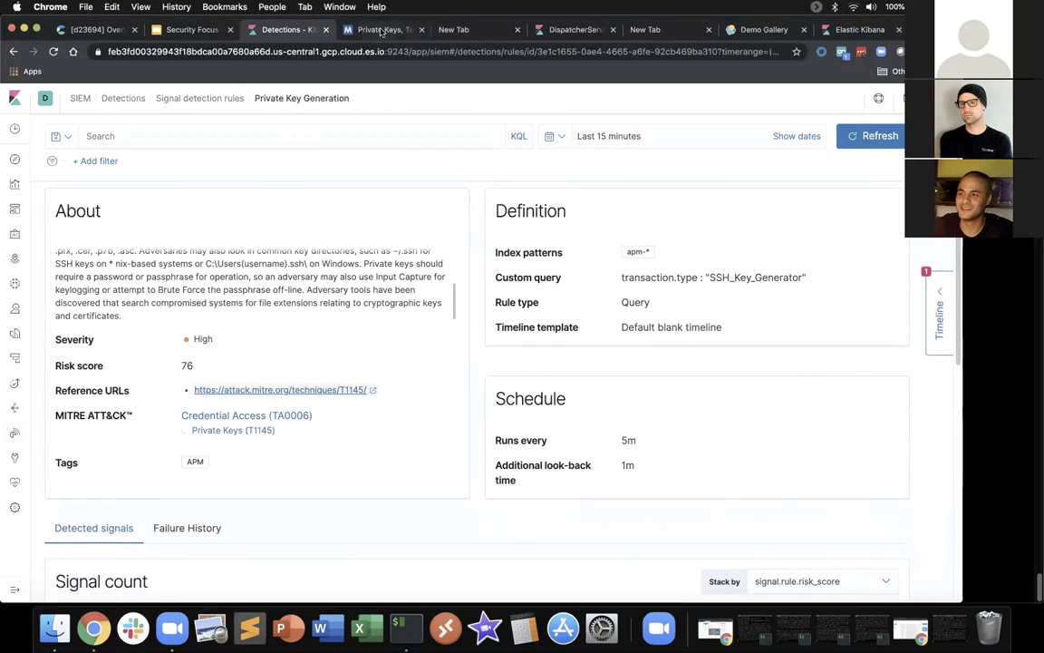
left_click(381, 29)
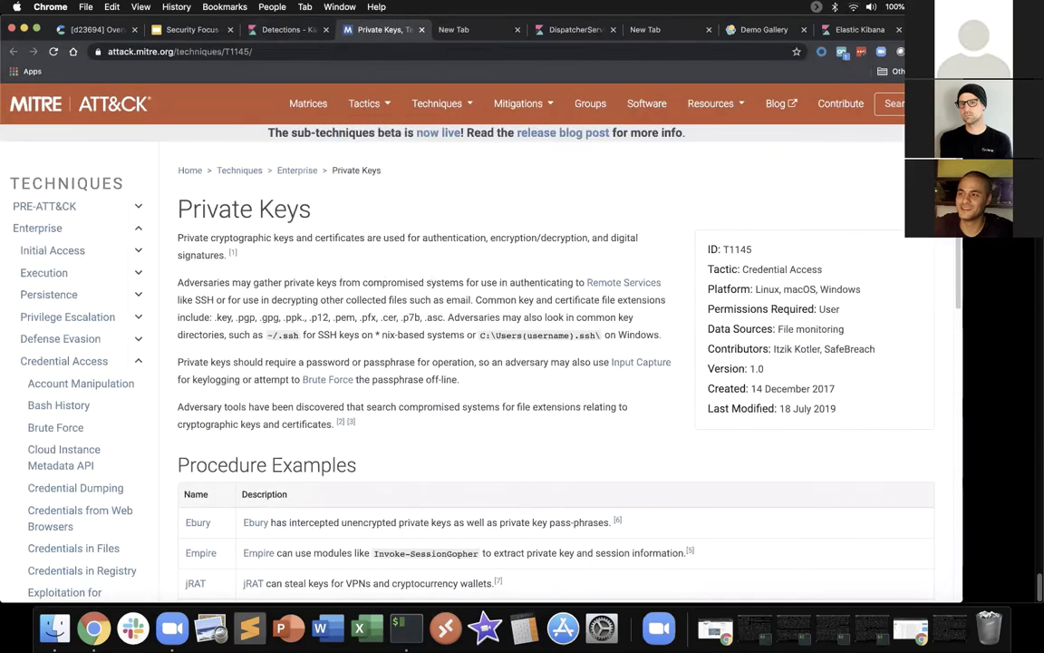
scroll(939, 268, "down", 10)
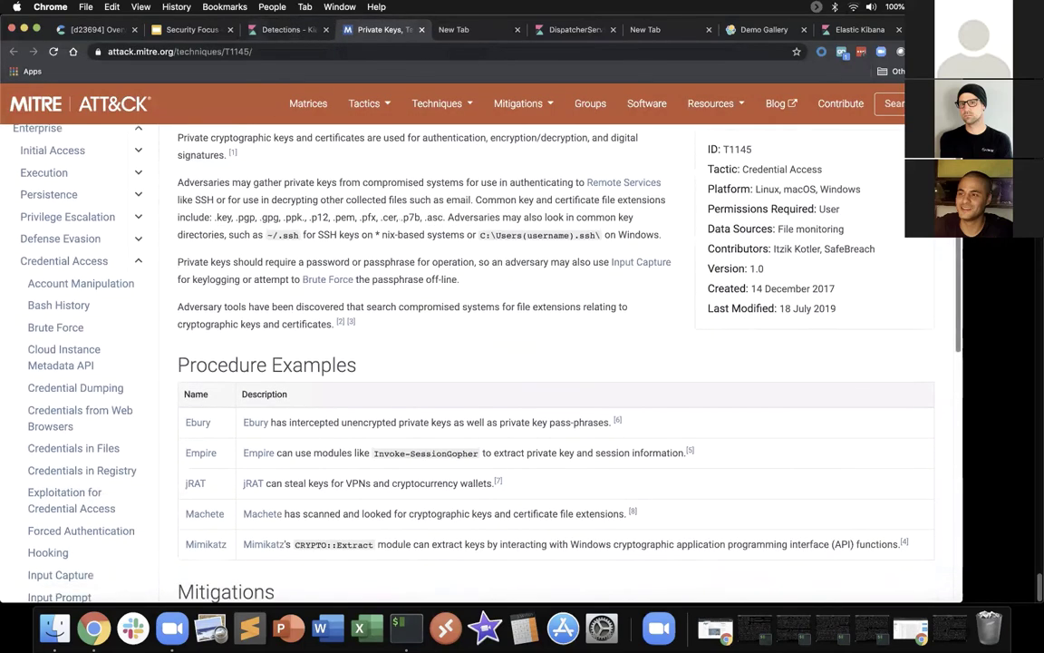
scroll(544, 363, "up", 10)
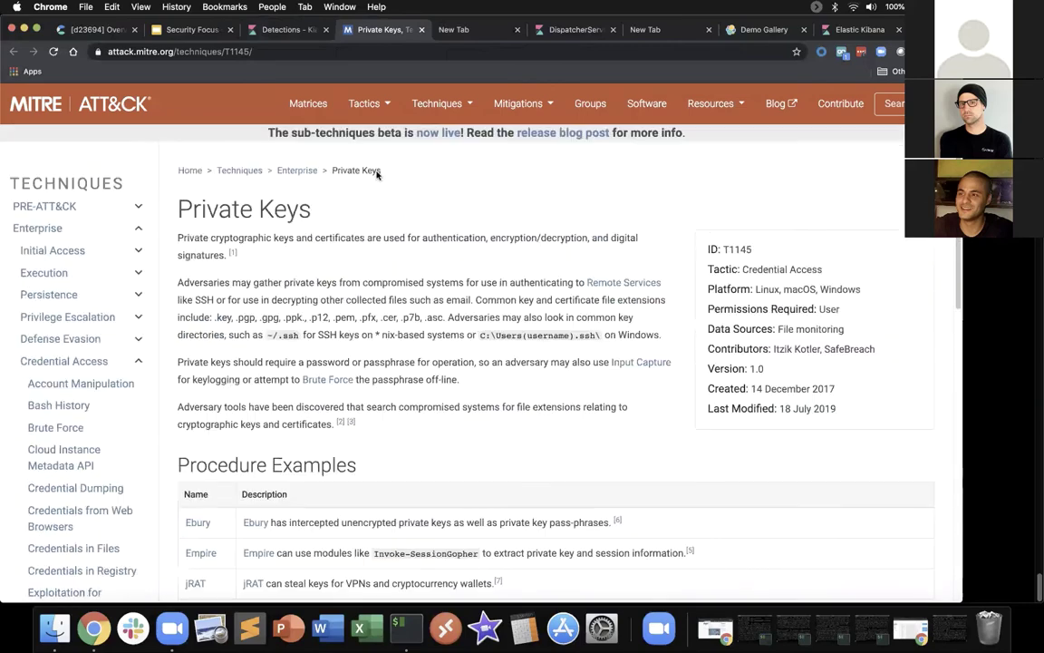
left_click(280, 30)
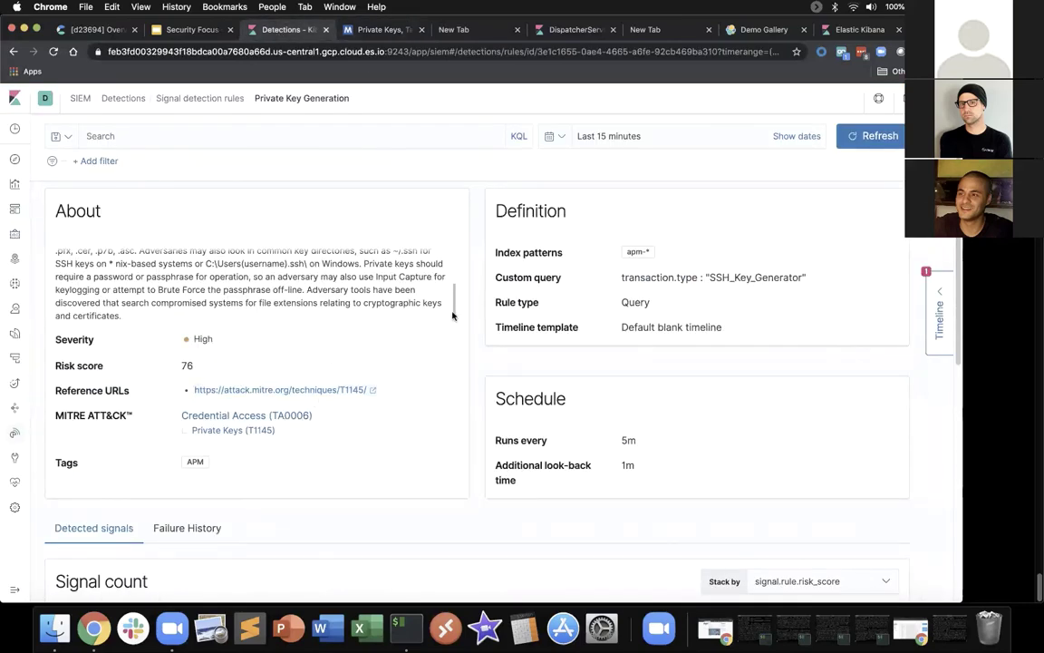
scroll(451, 263, "up", 3)
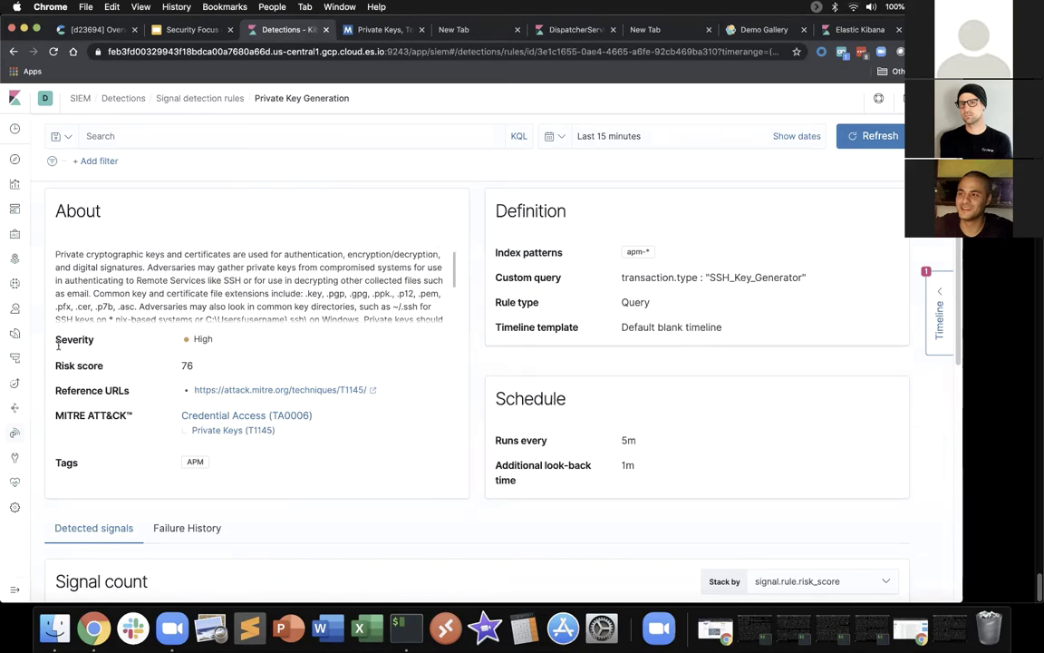
left_click_drag(54, 339, 103, 360)
left_click(77, 422)
double_click(66, 462)
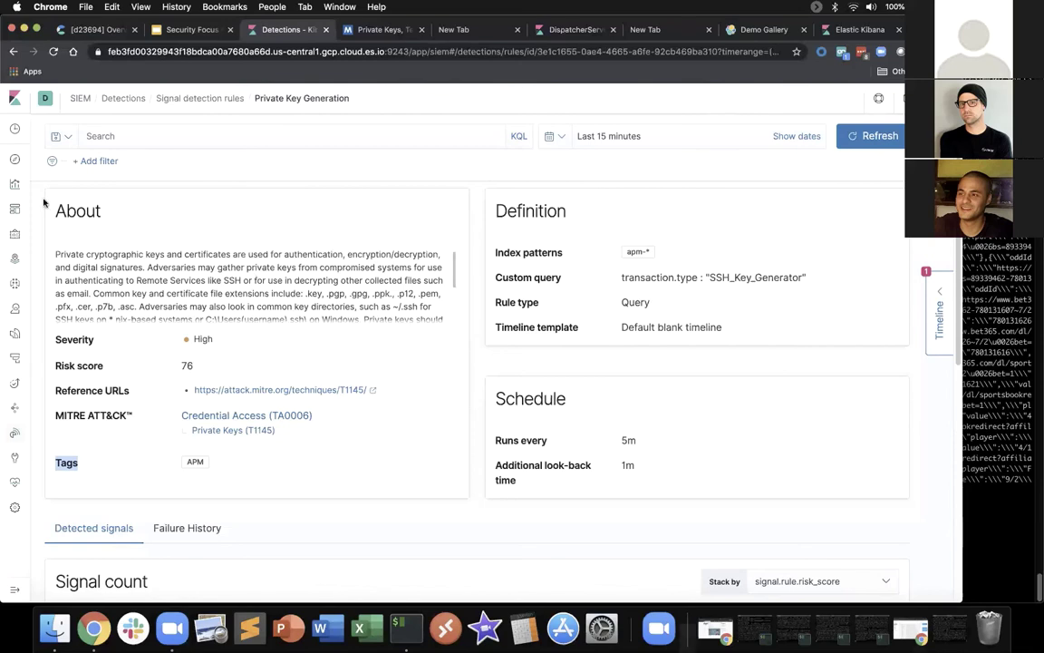
- Review the rule's Definition, About and custom query text, then scroll to the Signal count chart
left_click_drag(445, 189, 608, 181)
left_click(582, 231)
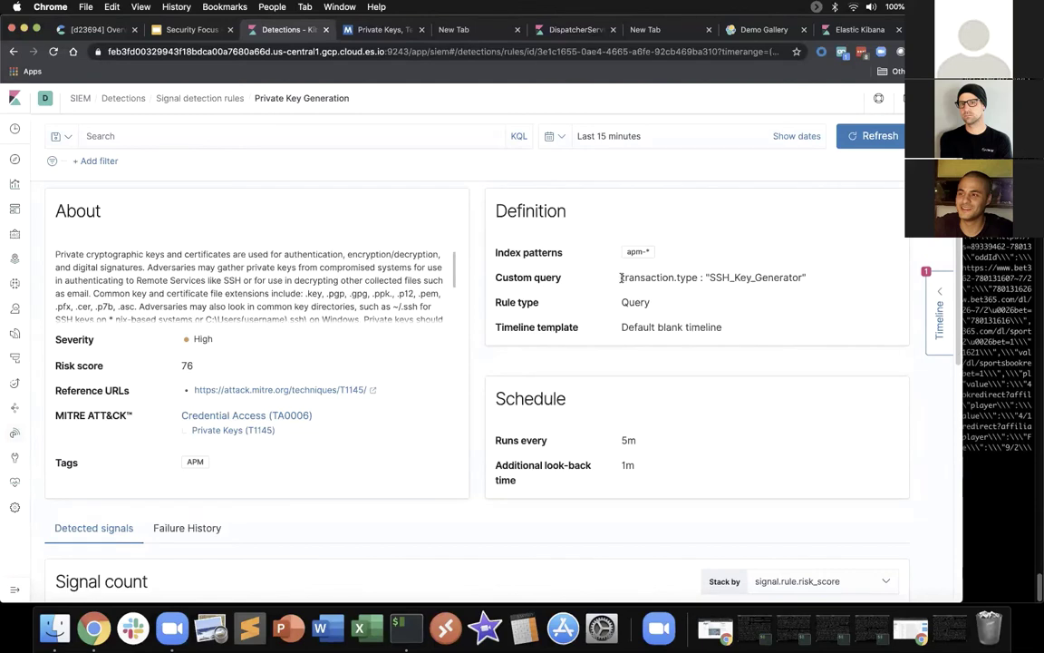
left_click_drag(621, 277, 796, 276)
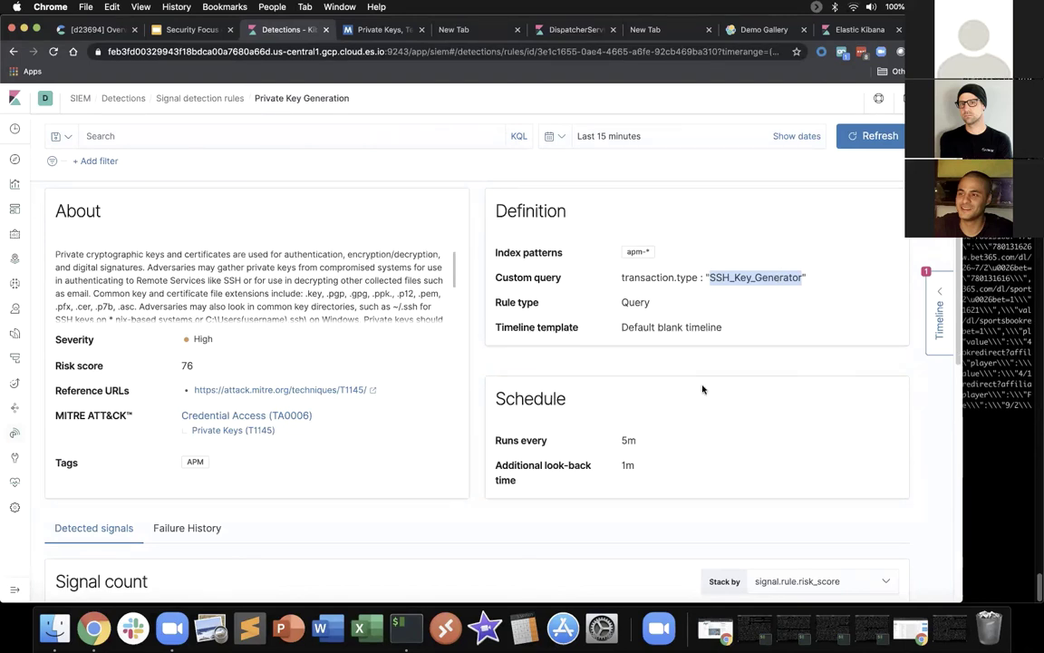
scroll(494, 215, "down", 5)
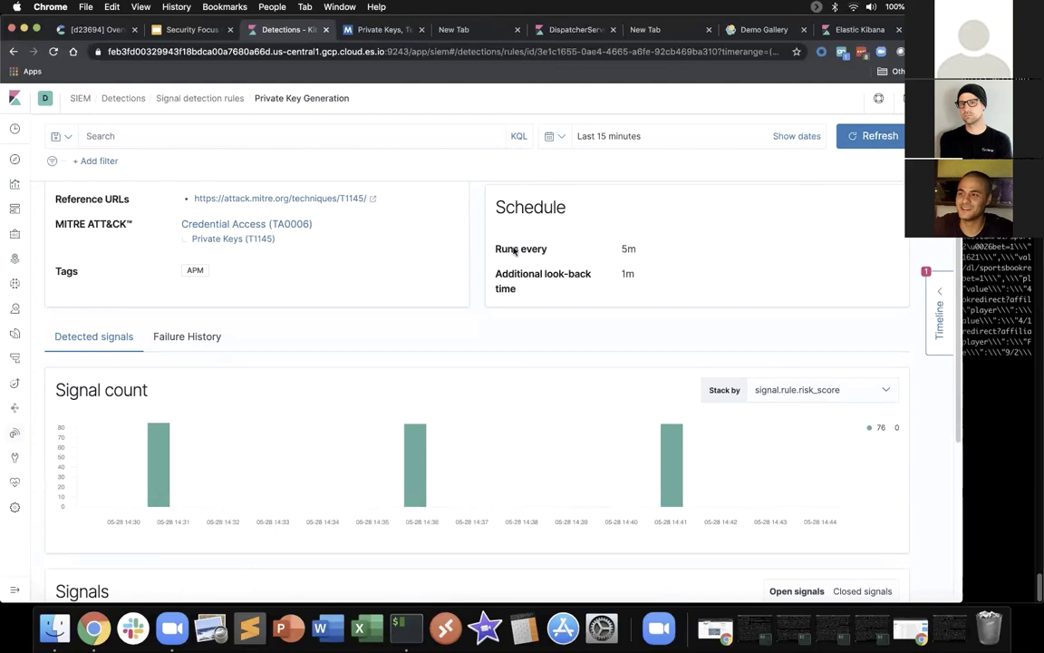
- Start auto-refresh every 5 seconds and scroll down to the 252 open signals
left_click(554, 136)
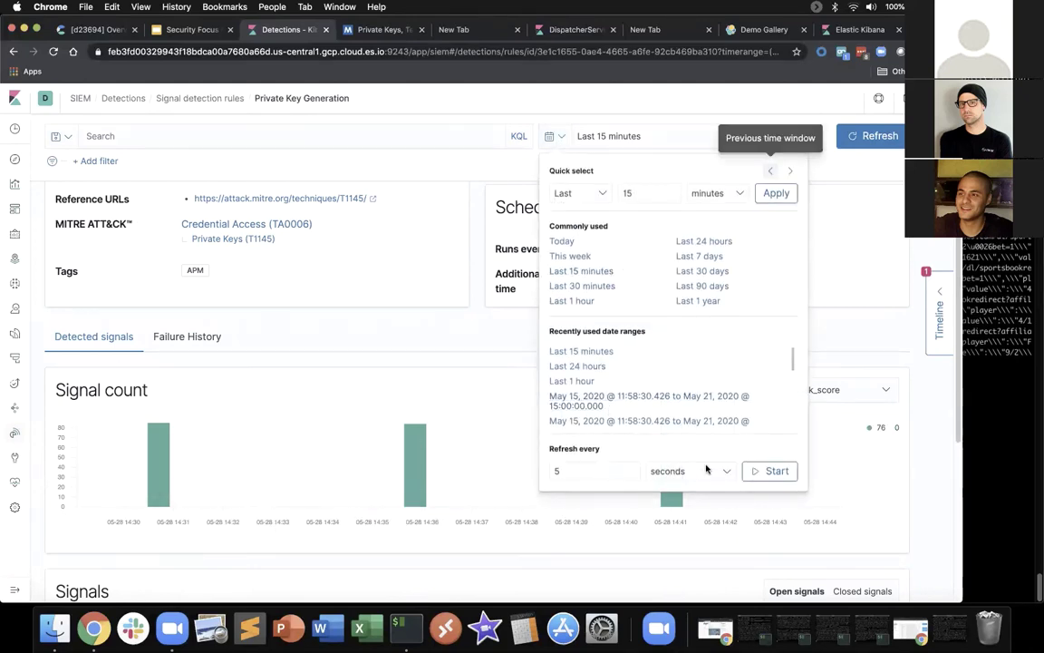
left_click(769, 470)
left_click(455, 485)
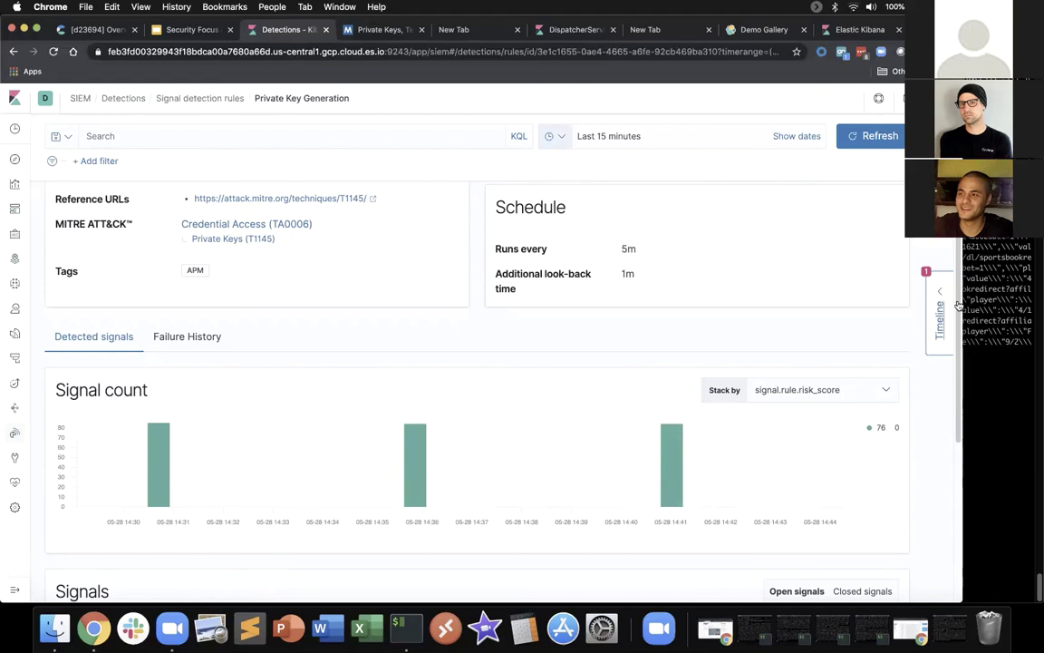
scroll(960, 308, "down", 2)
scroll(962, 313, "down", 1)
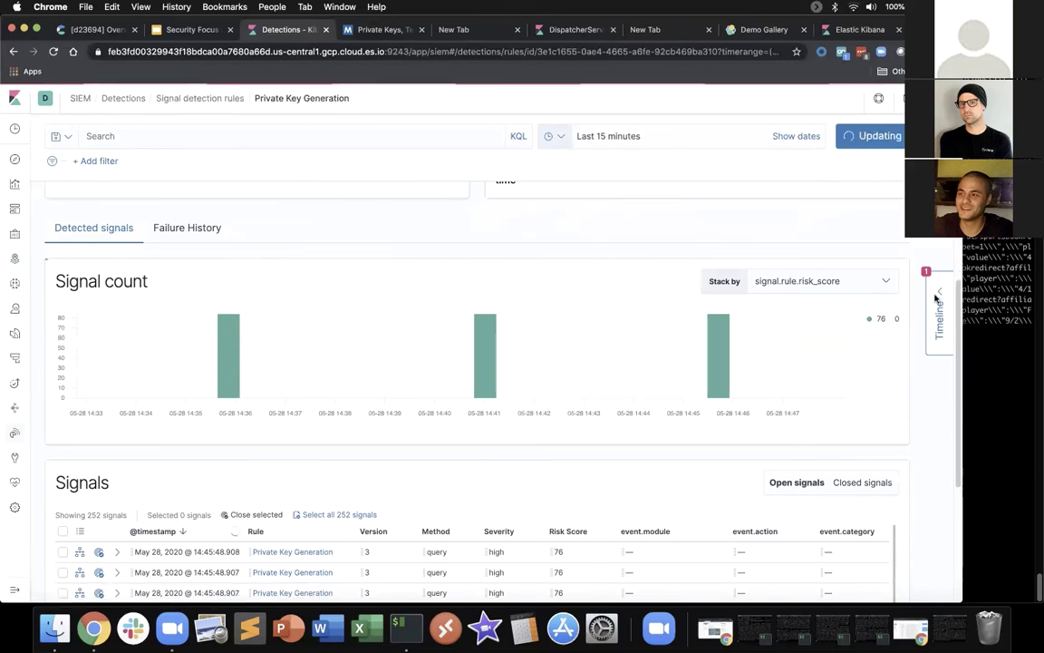
scroll(961, 358, "down", 4)
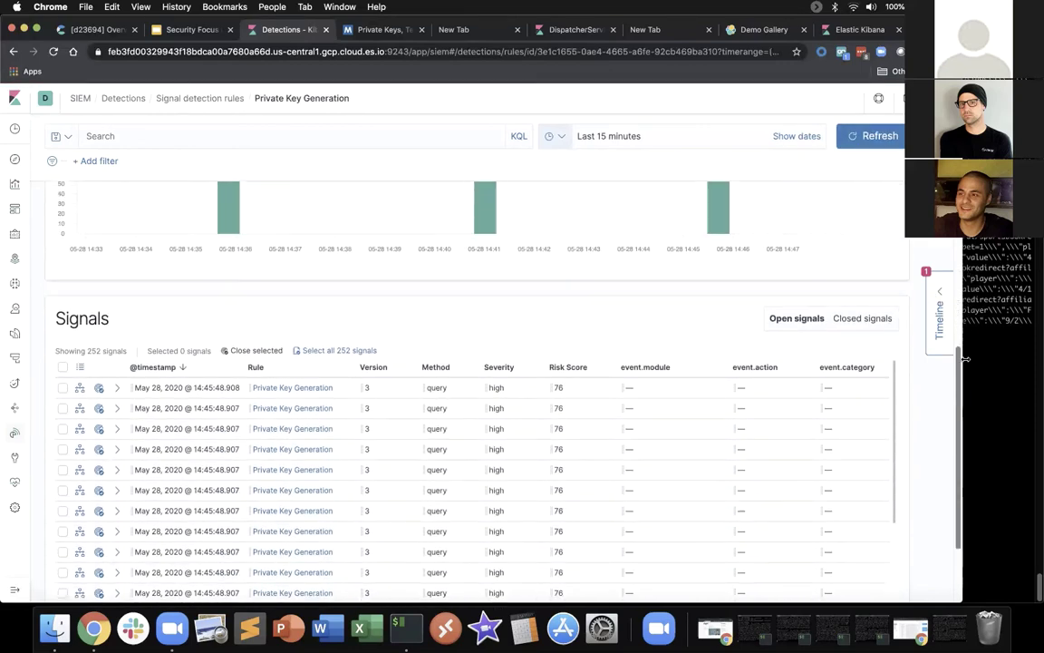
scroll(964, 372, "down", 3)
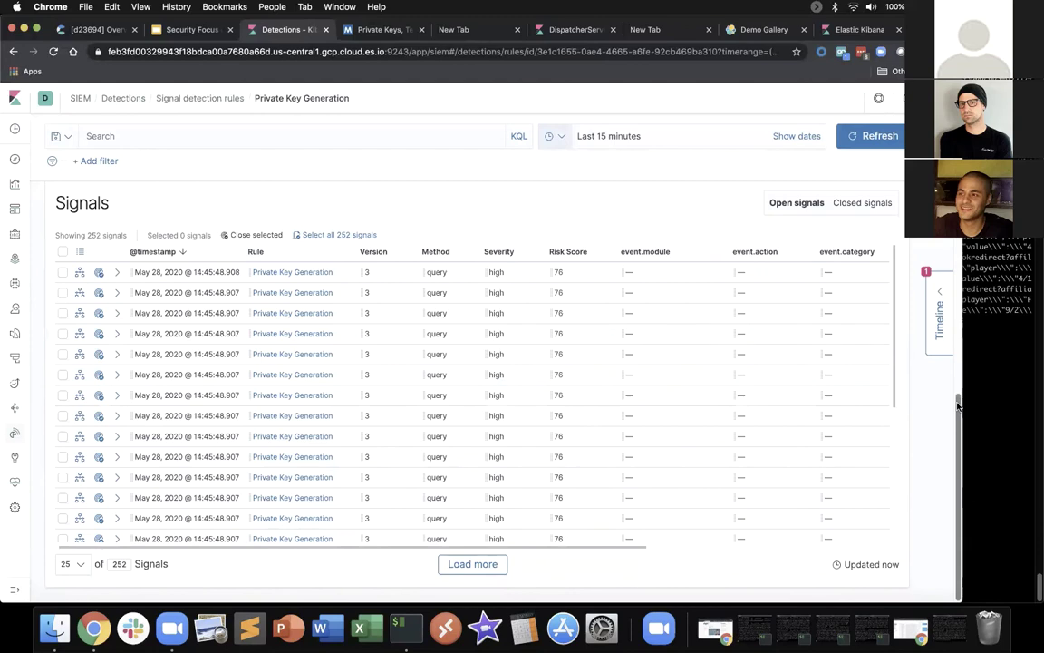
left_click_drag(238, 292, 213, 209)
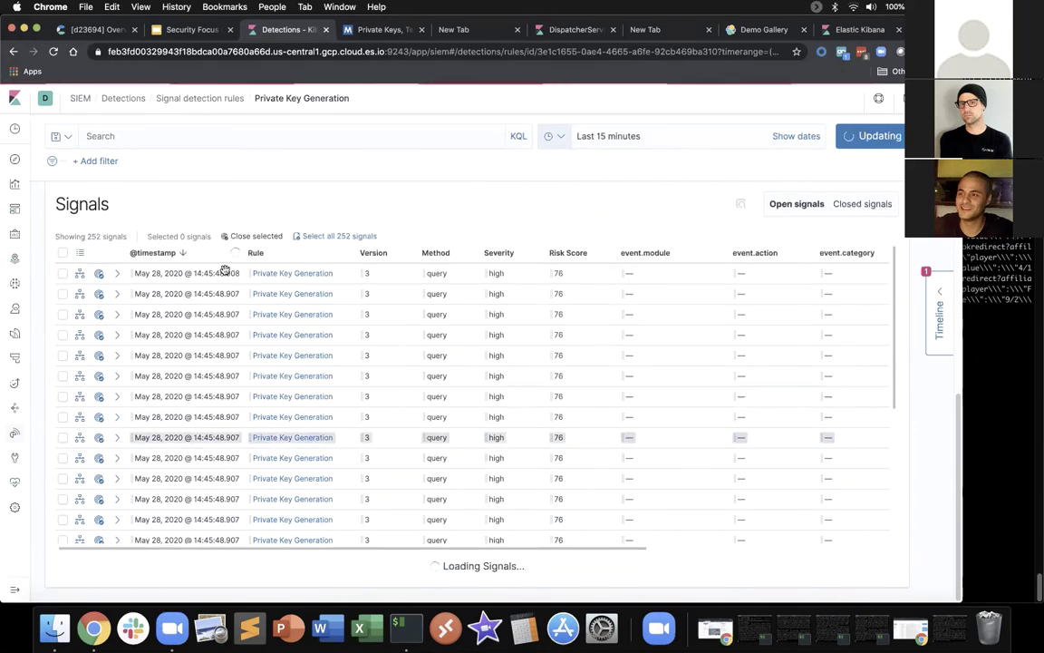
- Expand the newest signal to view its fields like agent version, ECS version and host platform
left_click(116, 272)
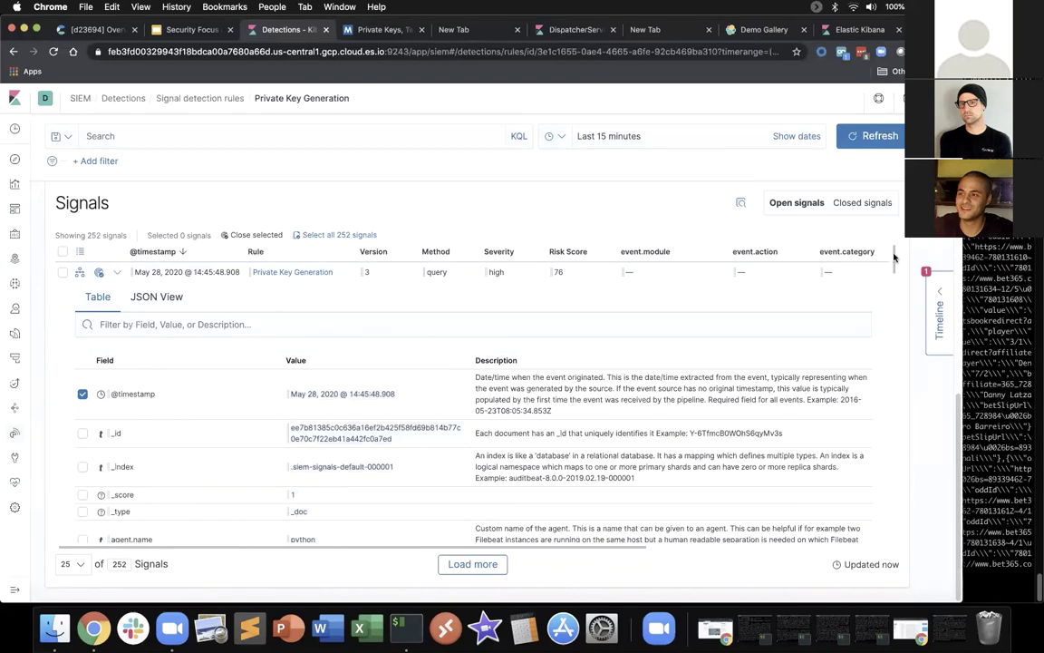
left_click_drag(893, 259, 891, 282)
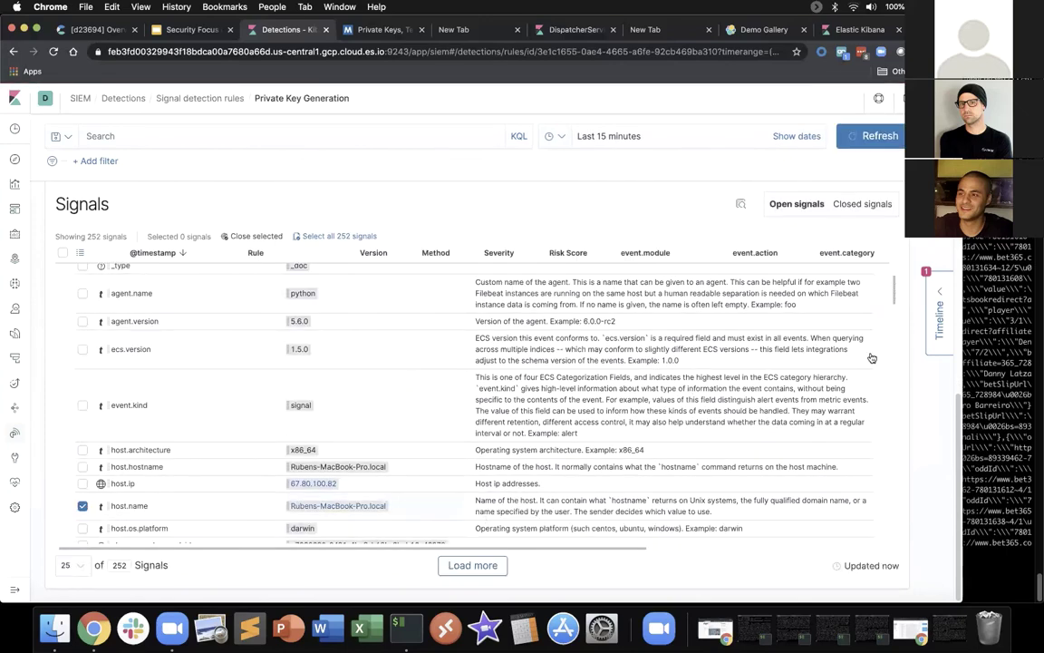
left_click(939, 312)
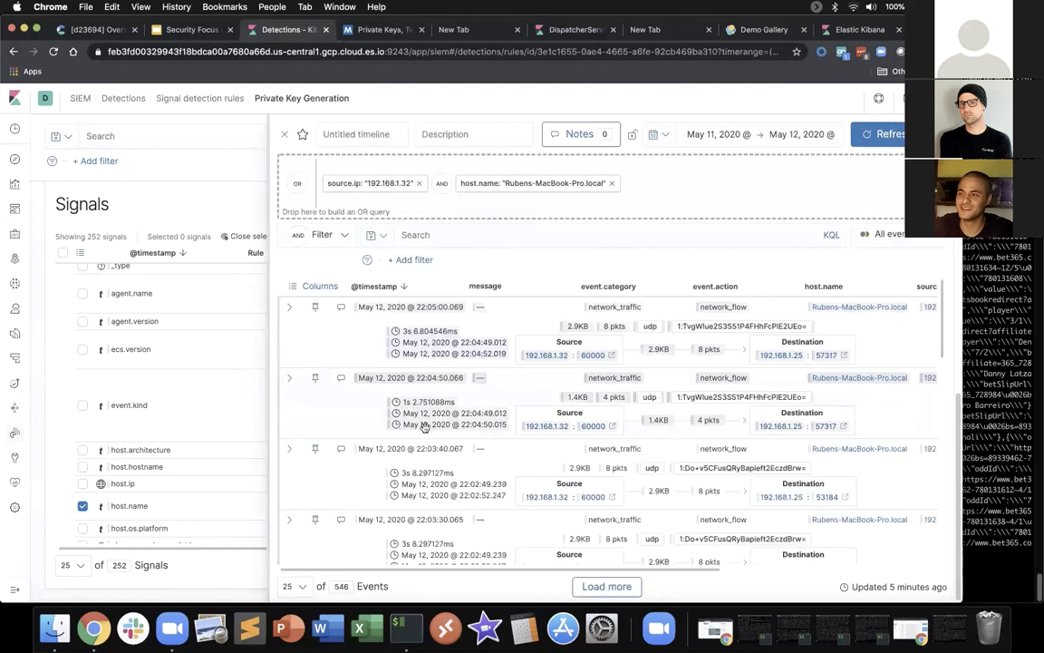
left_click_drag(289, 290, 468, 315)
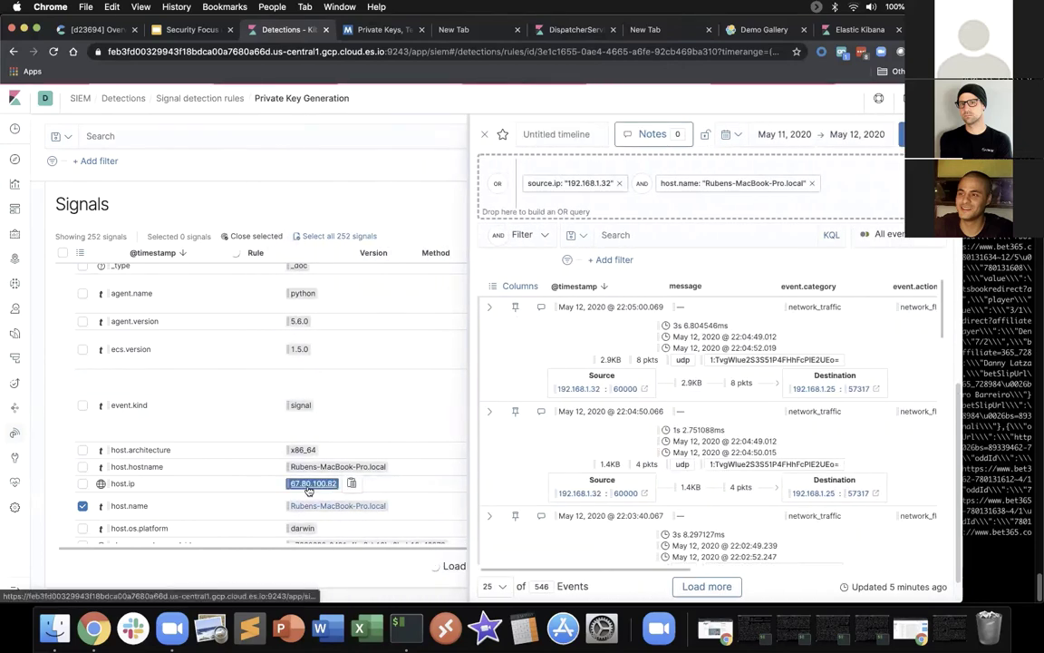
left_click_drag(311, 490, 652, 181)
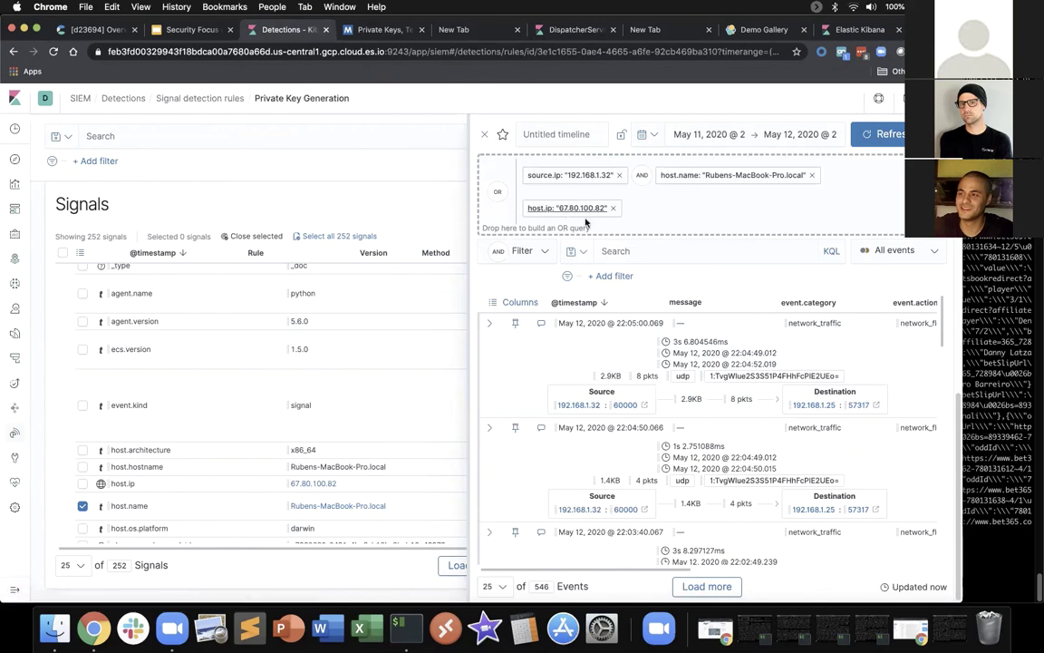
left_click(619, 175)
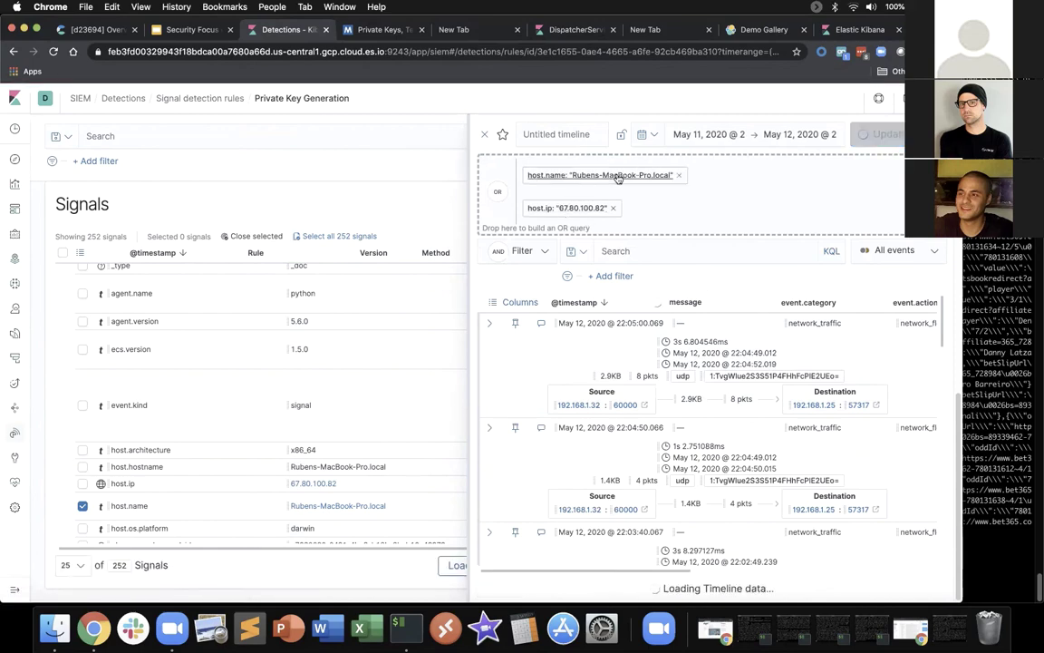
left_click(679, 175)
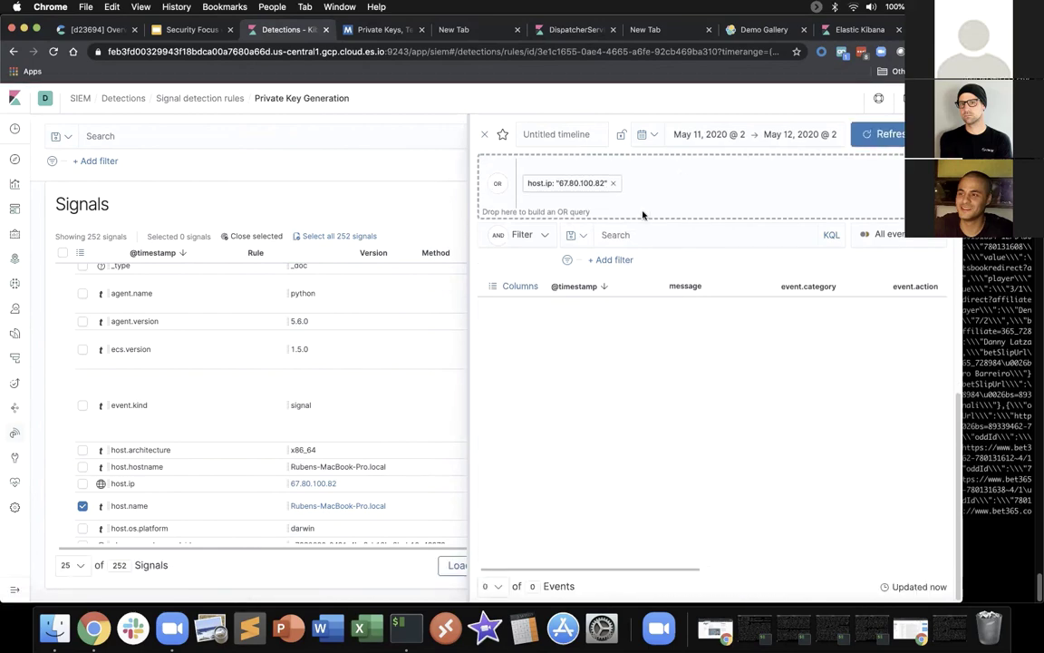
left_click_drag(590, 252, 677, 186)
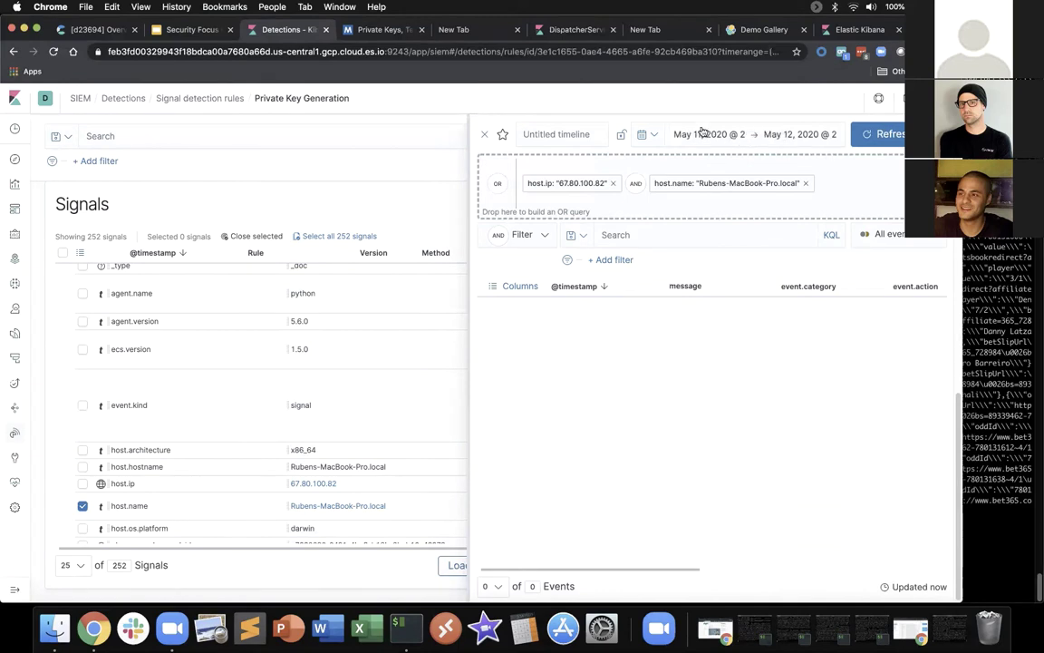
- Set the timeline range to Last 1 year, returning 50,863 events
left_click(650, 138)
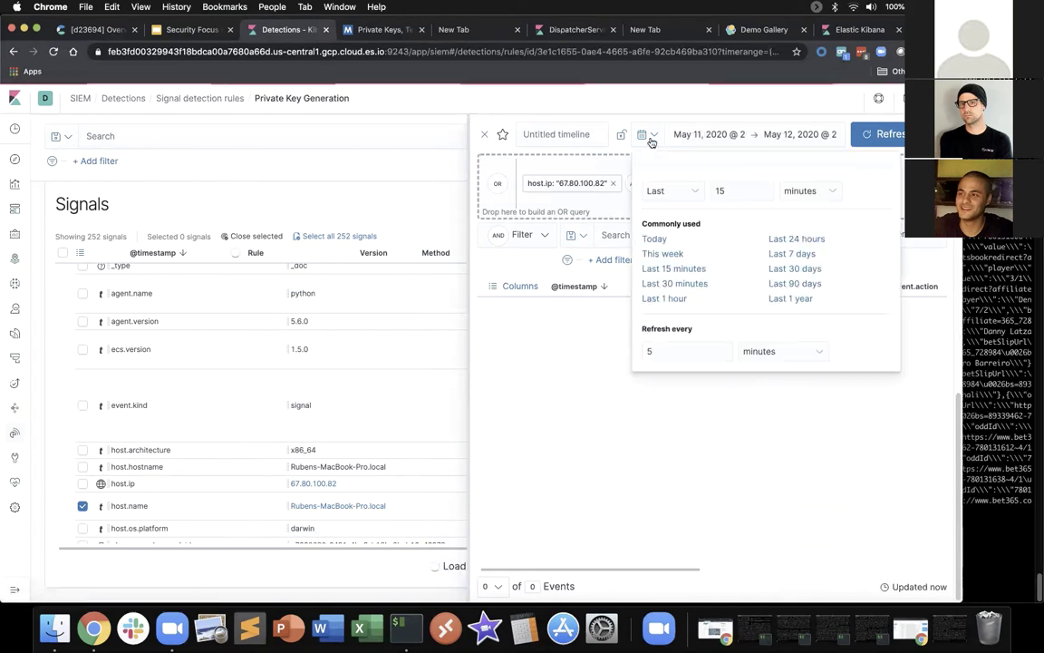
left_click(790, 298)
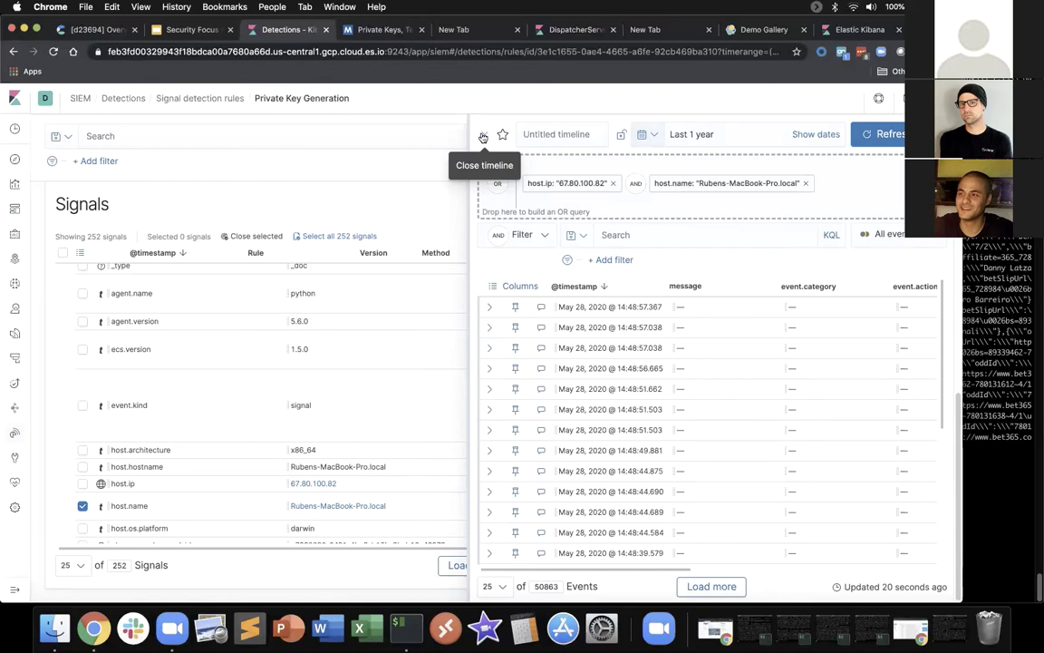
- Close the timeline and start a new detection rule from the rules list
left_click(483, 136)
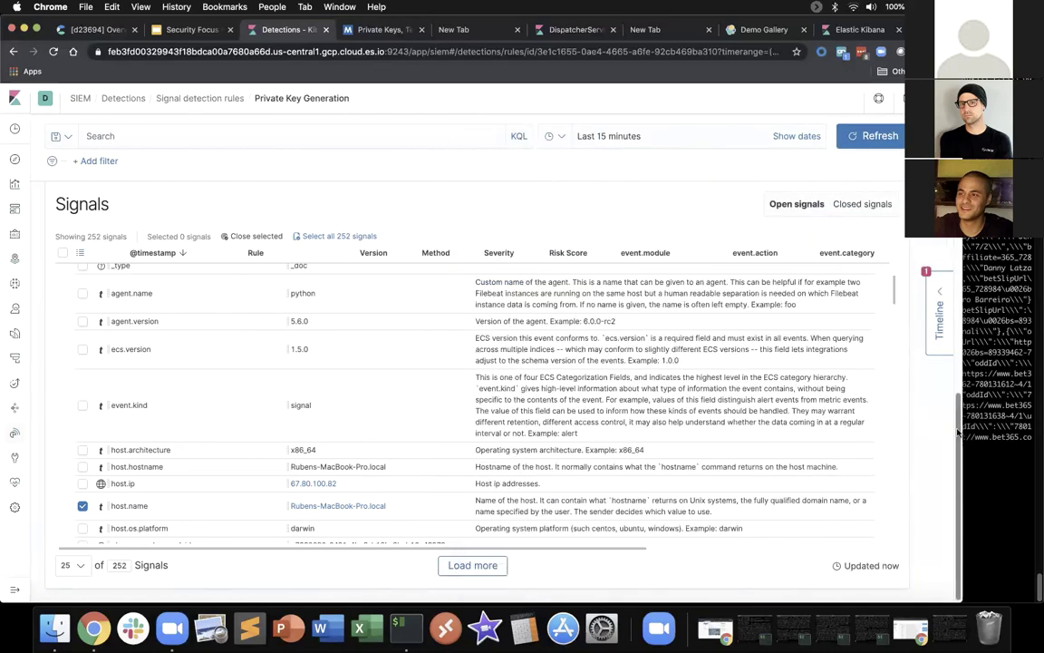
scroll(958, 433, "up", 10)
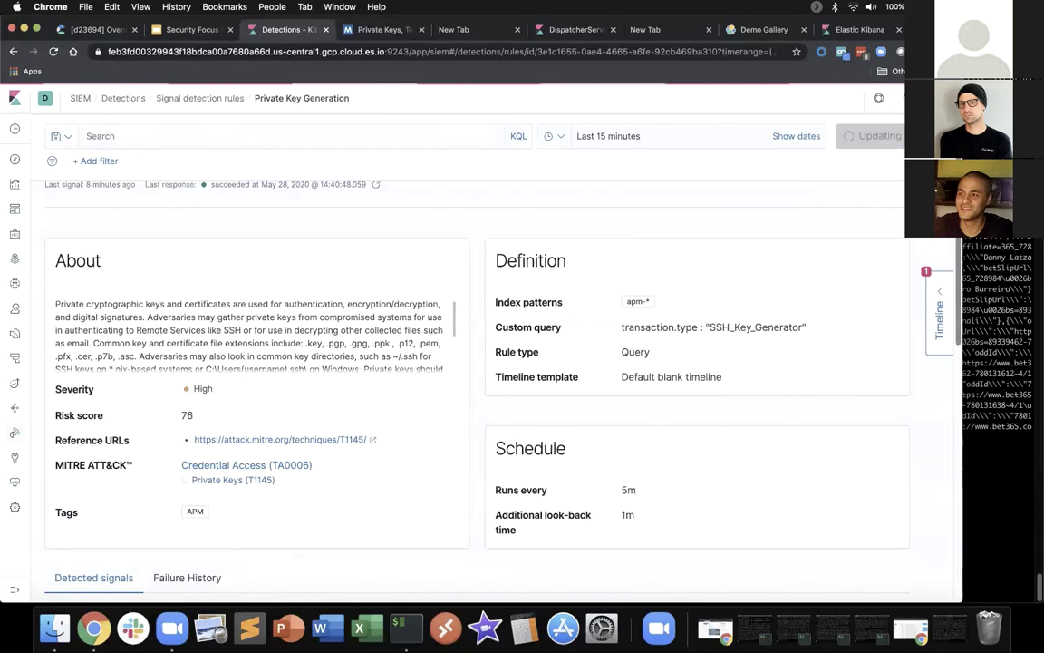
scroll(480, 363, "up", 3)
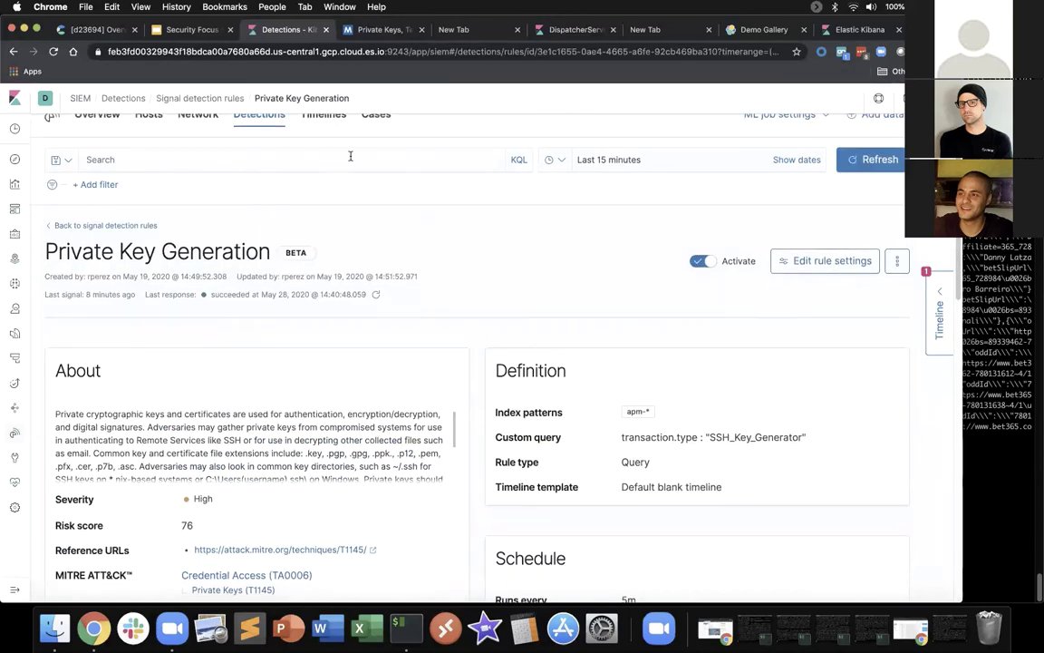
left_click(201, 98)
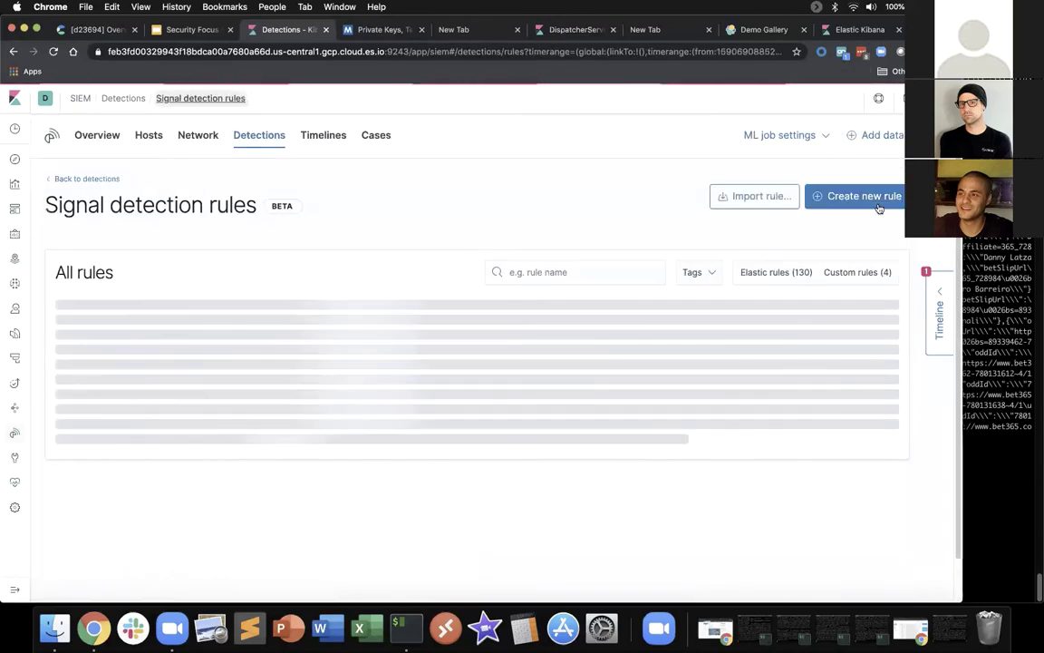
left_click(872, 196)
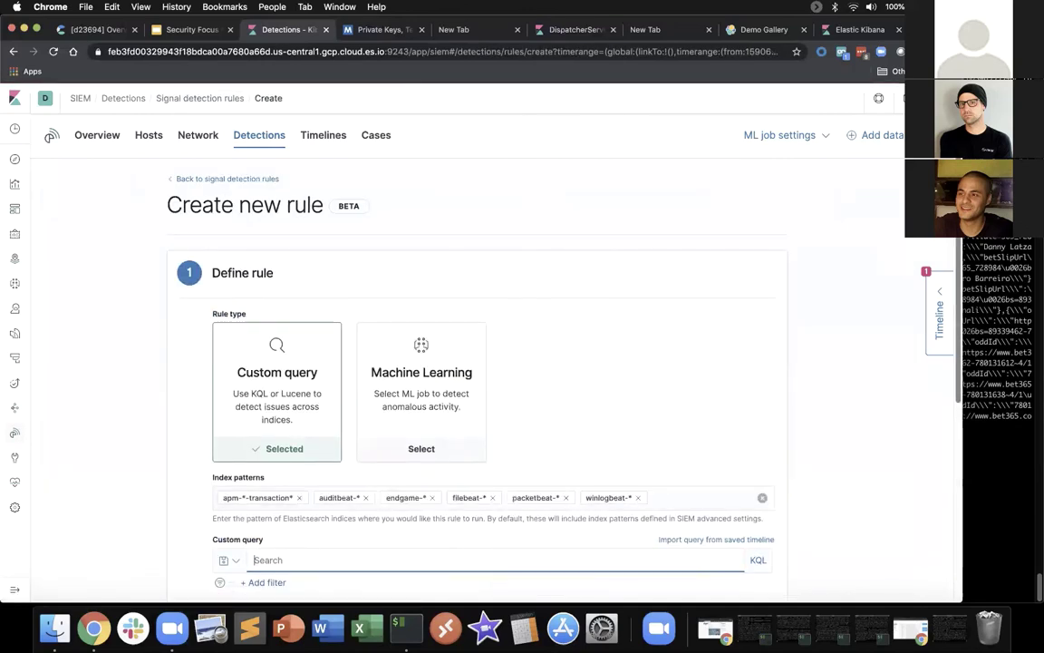
- Remove the auditbeat-* and endgame-* index patterns from the new rule
scroll(951, 322, "down", 4)
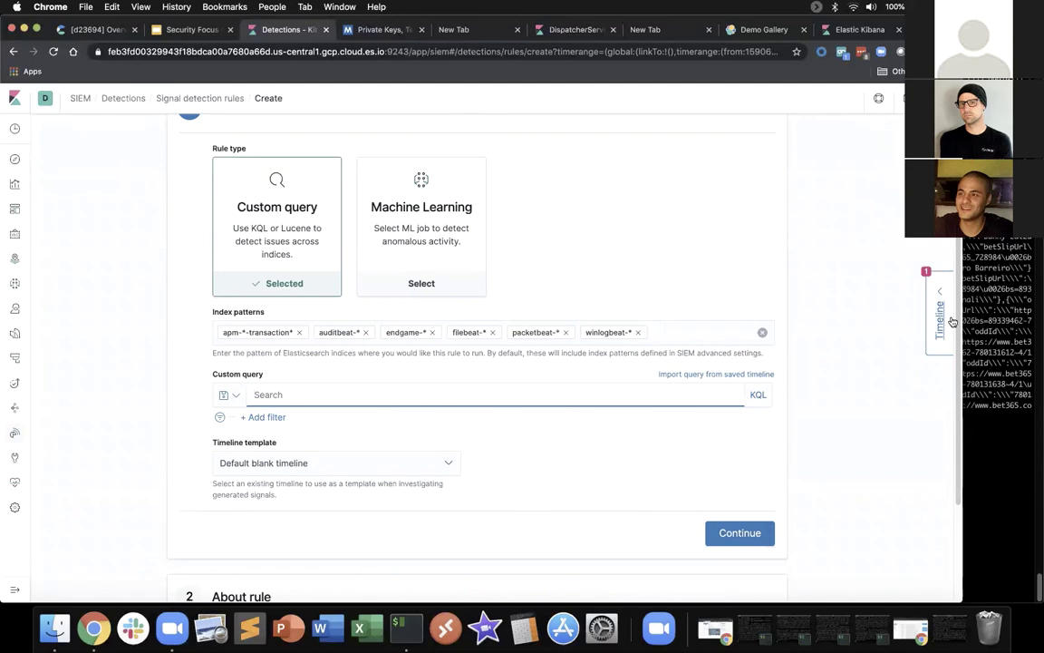
left_click(365, 333)
left_click(367, 333)
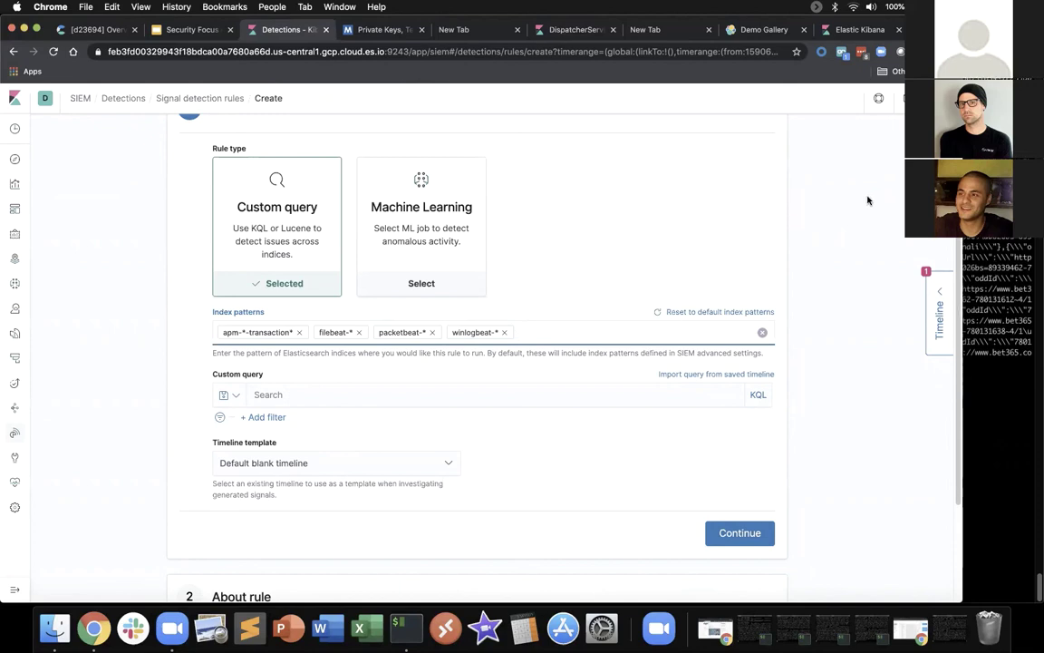
- Replace the rule's index patterns with apm-* alone, removing winlogbeat, packetbeat, filebeat and apm-*-transaction*
left_click(502, 333)
left_click(433, 333)
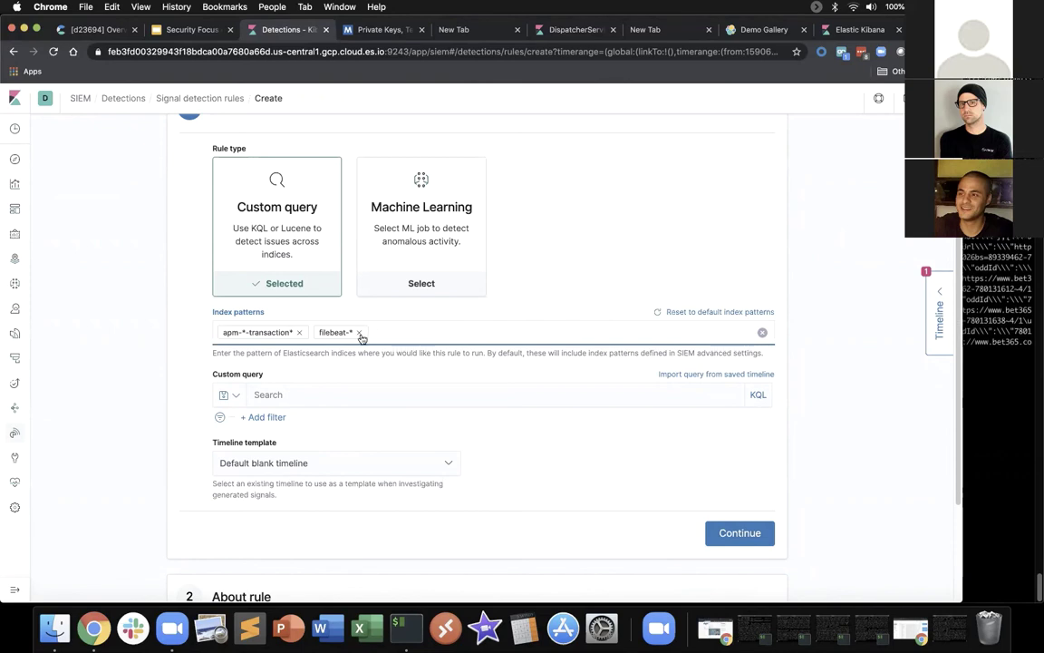
left_click(359, 332)
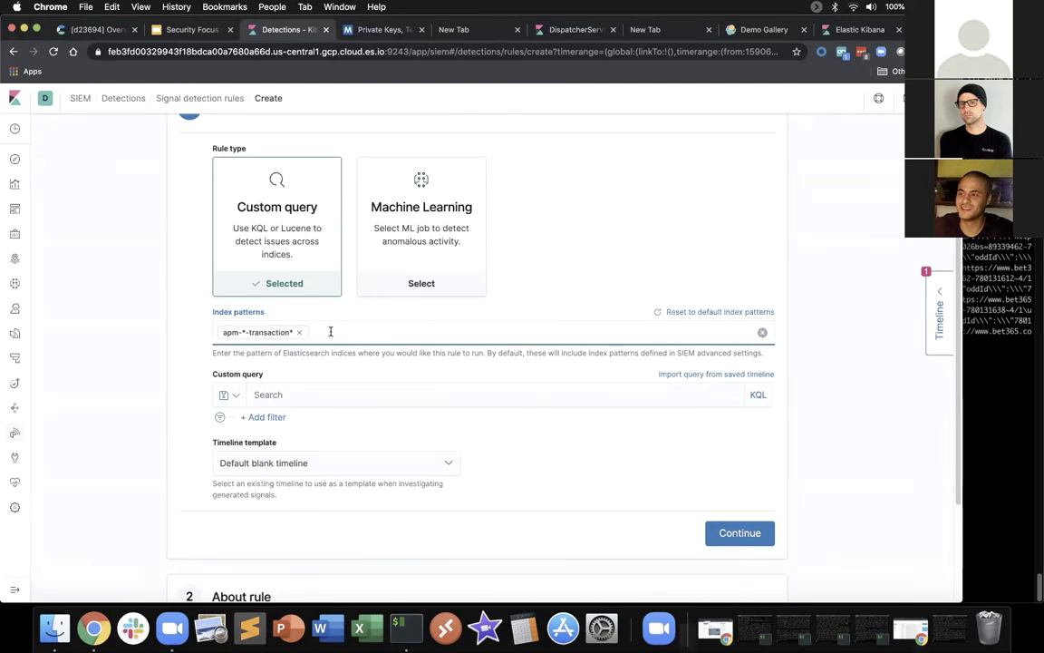
type("apm-*")
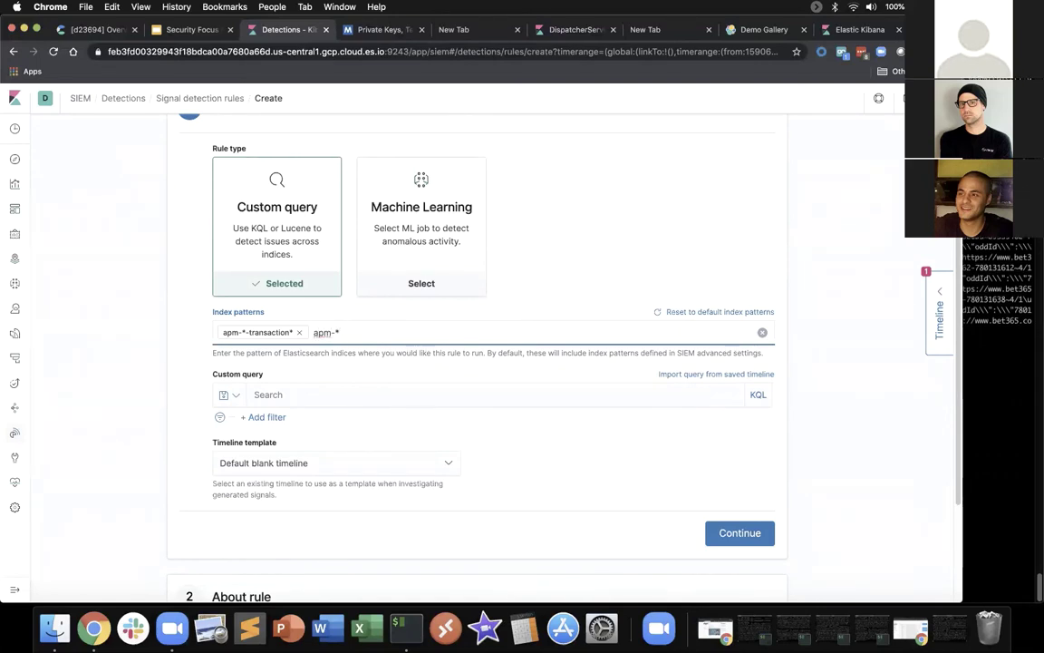
key("Return")
left_click(299, 332)
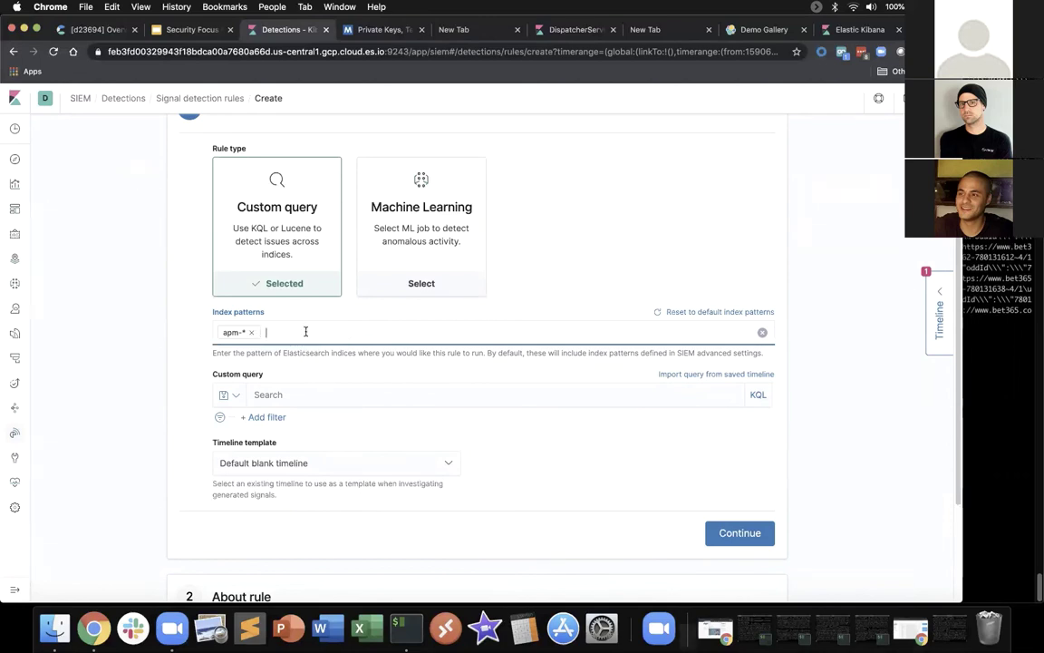
left_click(317, 395)
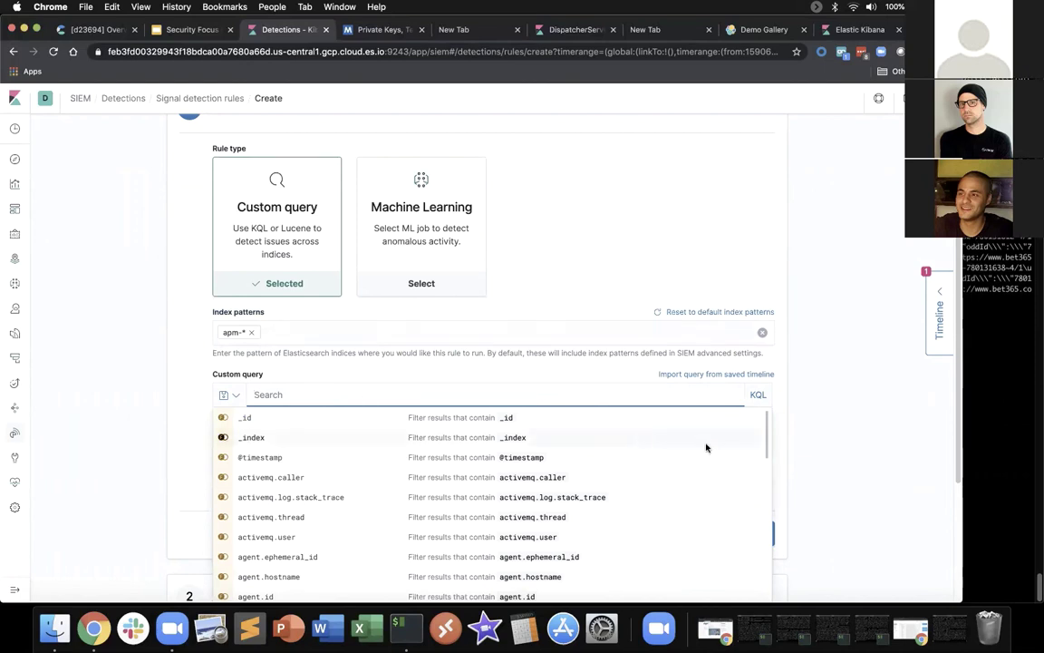
- Enter the custom KQL query error.message : * for the new rule
left_click_drag(766, 423, 730, 457)
type("error.message")
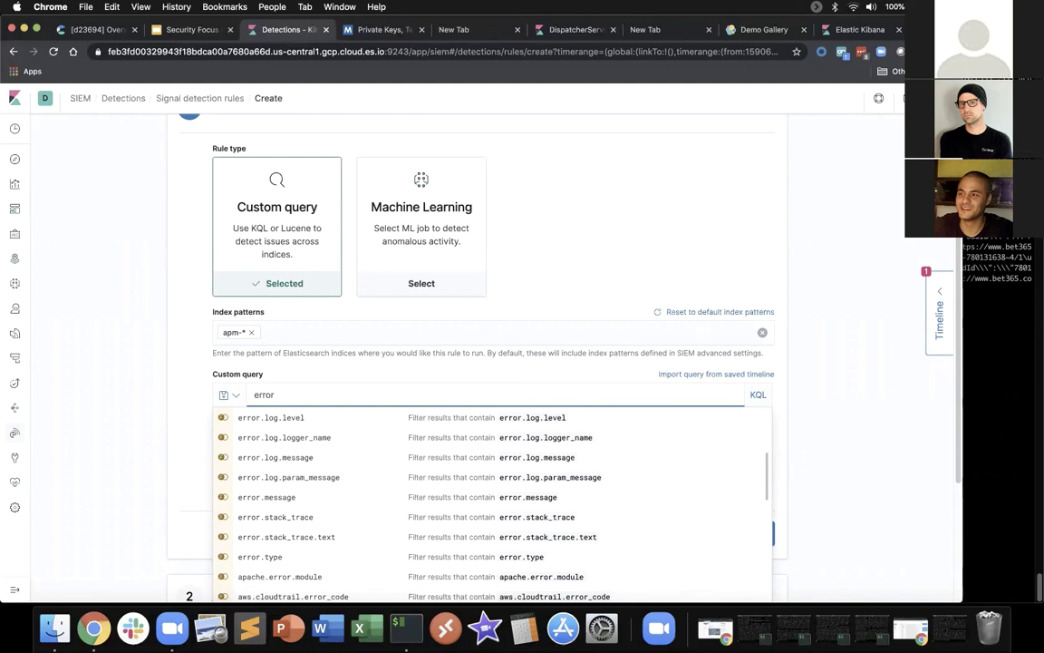
left_click(286, 499)
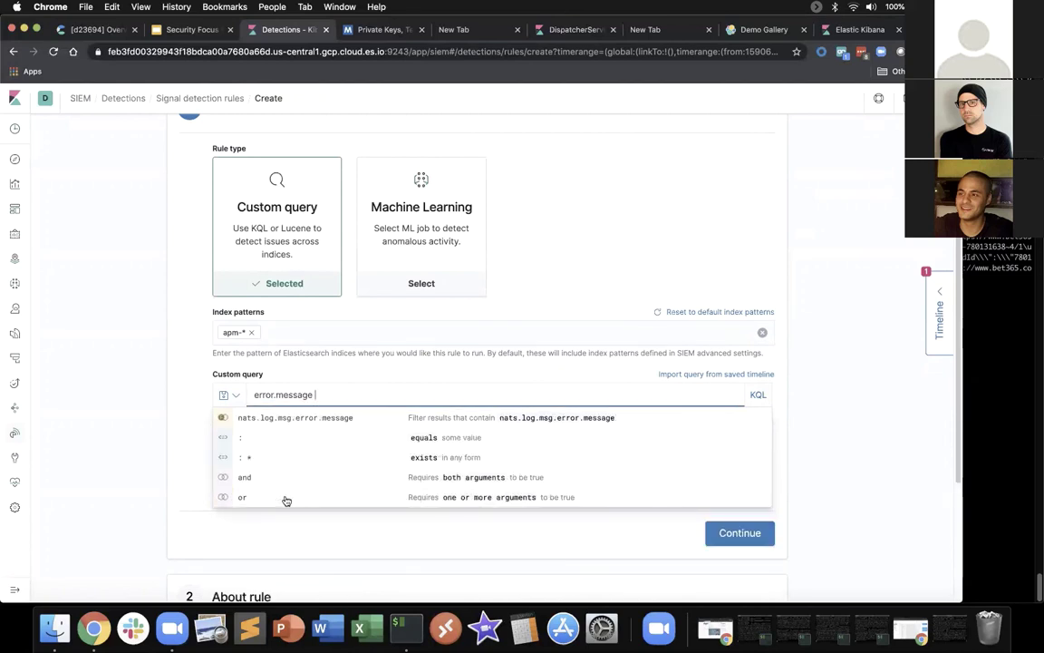
left_click(318, 437)
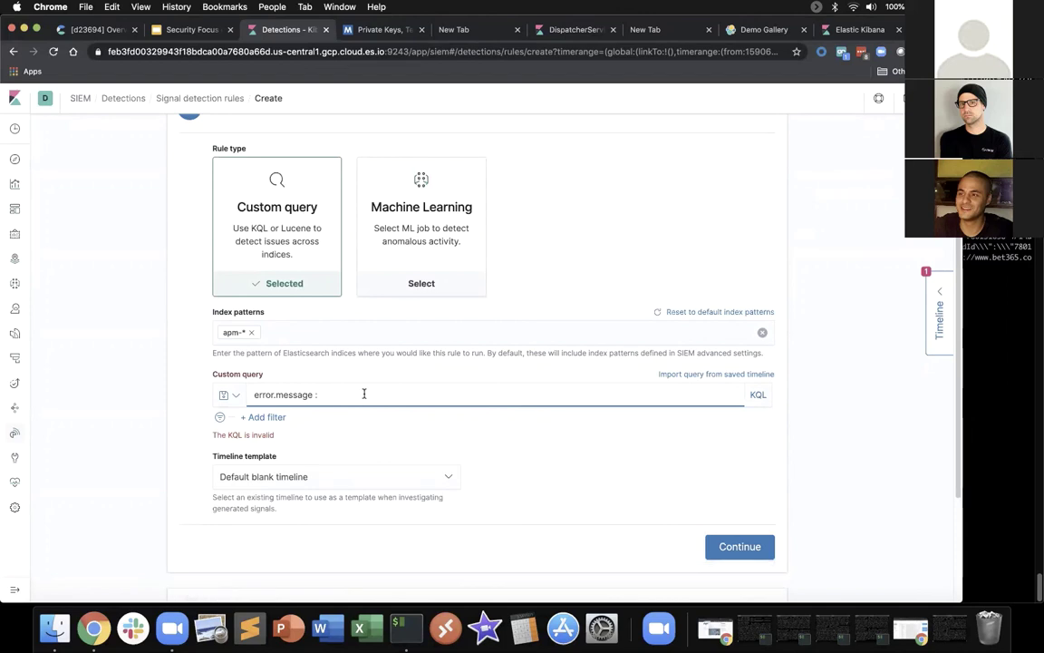
key("BackSpace")
key("BackSpace")
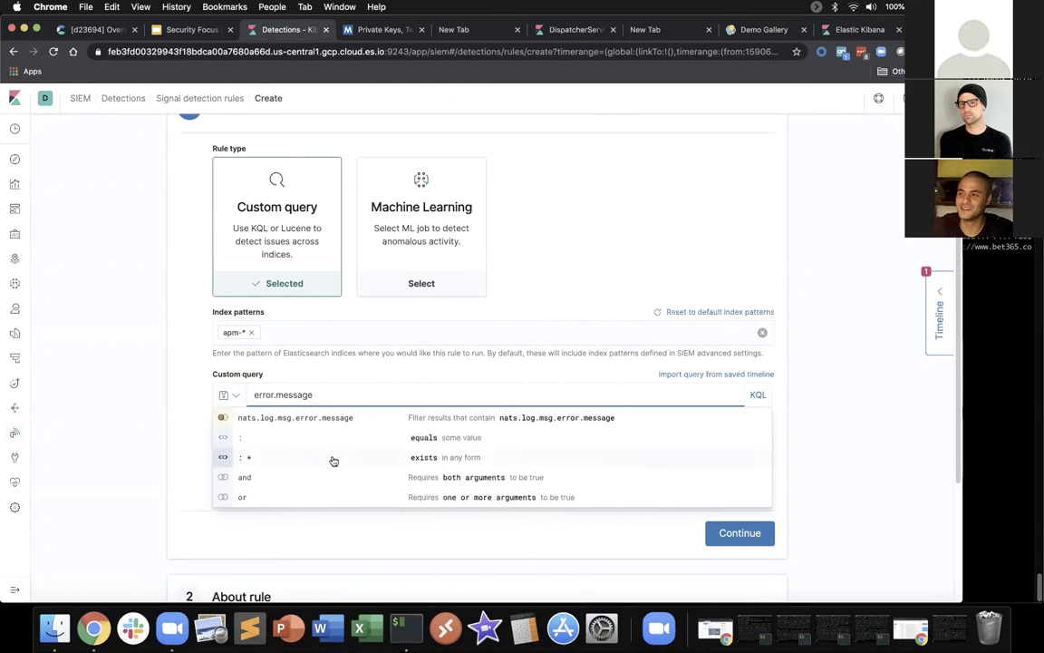
type(": *")
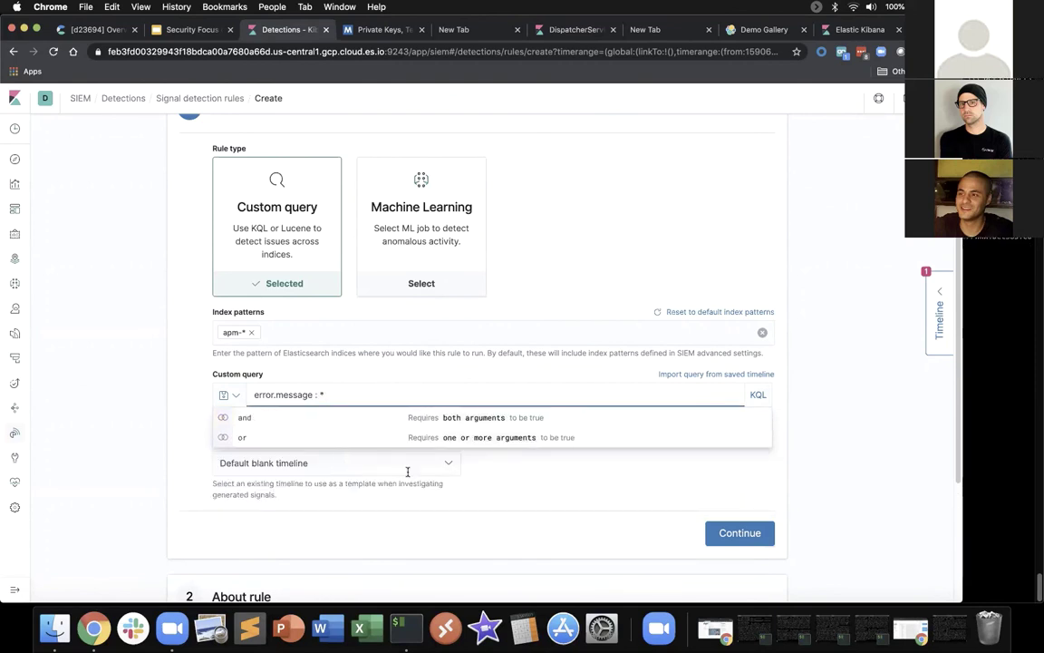
- Proceed to About rule and enter name 'my test name' and description 'my test description'
left_click(739, 533)
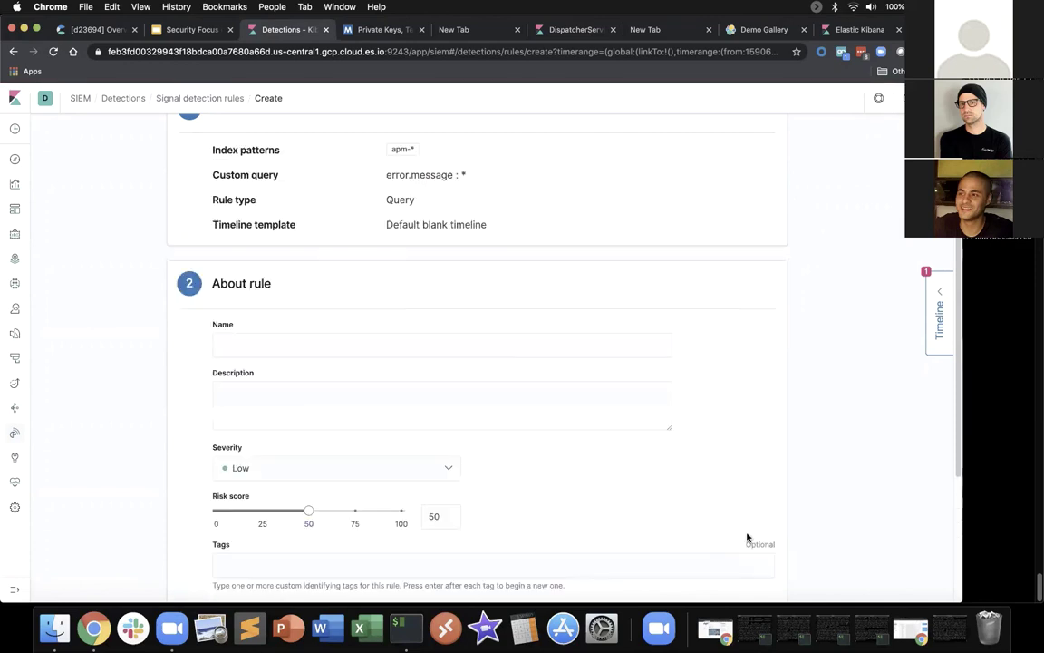
left_click(295, 343)
type("my test name")
key("Tab")
type("my test description")
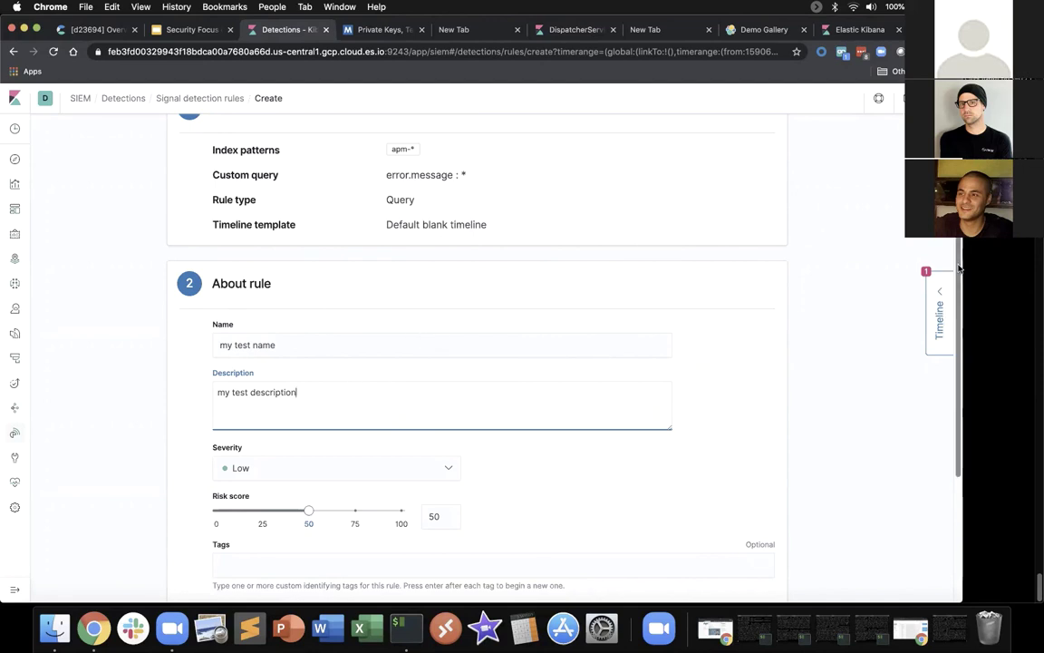
- Set severity to Critical, risk score to 100, and add the tag 'APM MyTEST'
scroll(959, 269, "down", 3)
left_click(407, 305)
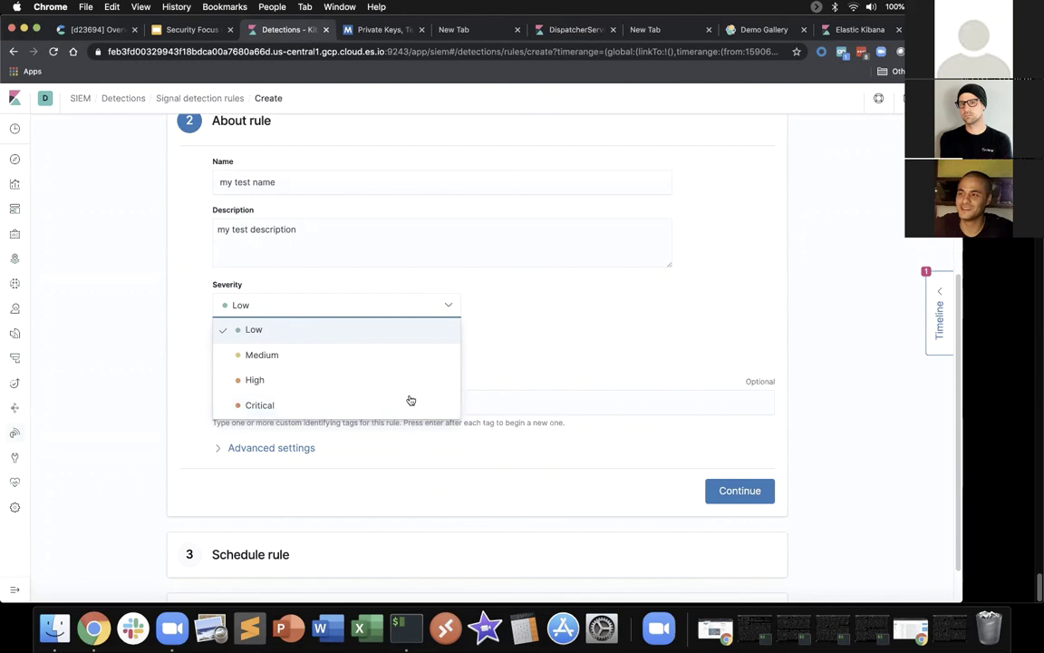
left_click(338, 408)
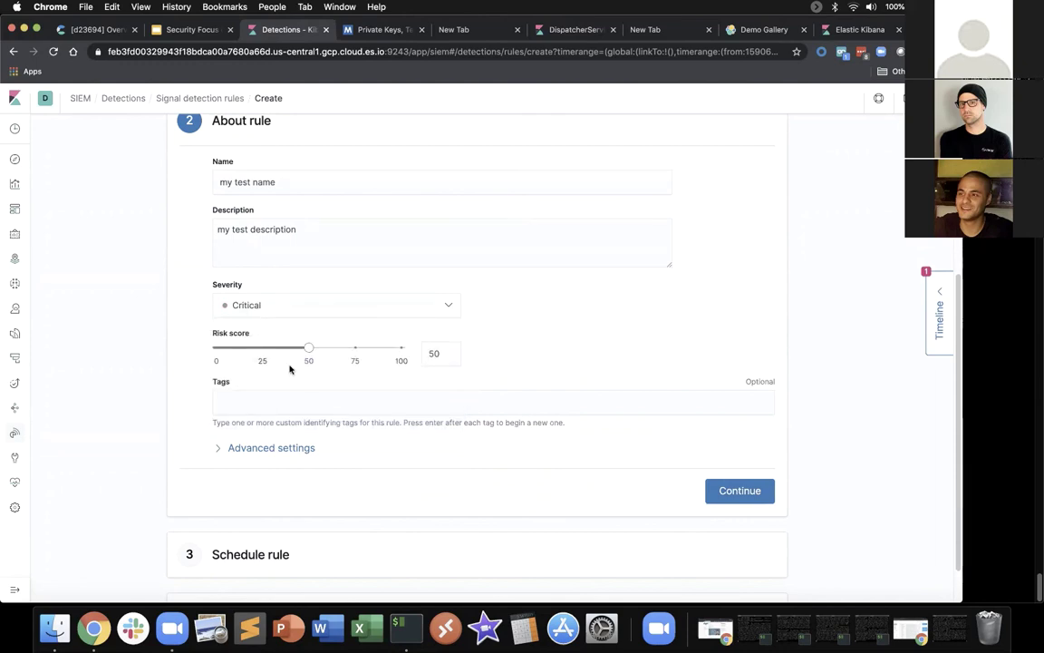
left_click(400, 347)
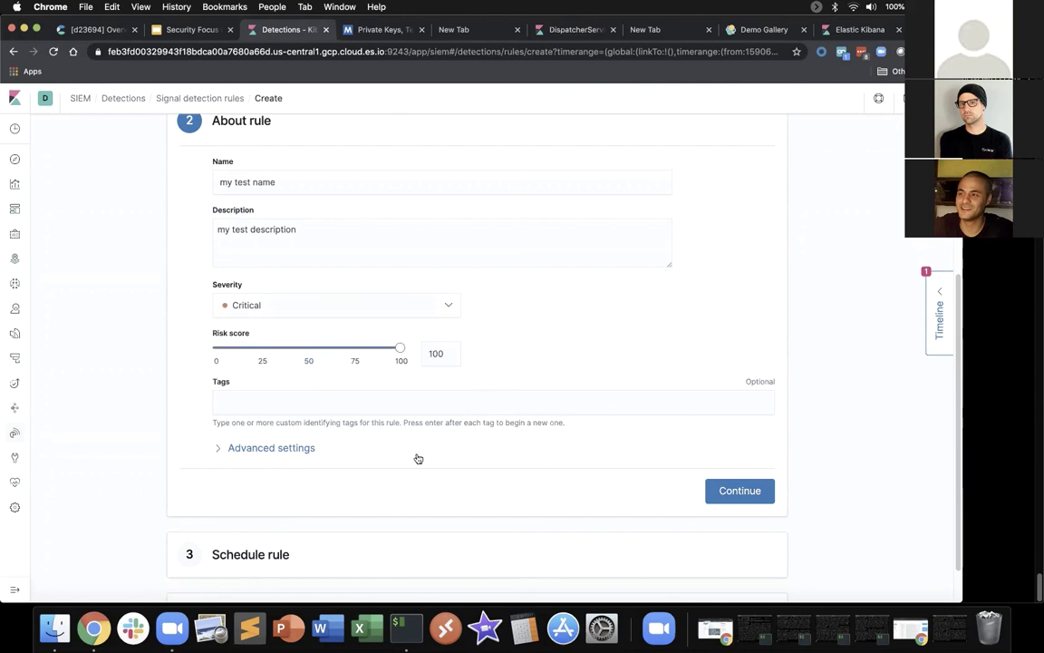
left_click(336, 402)
type("APM")
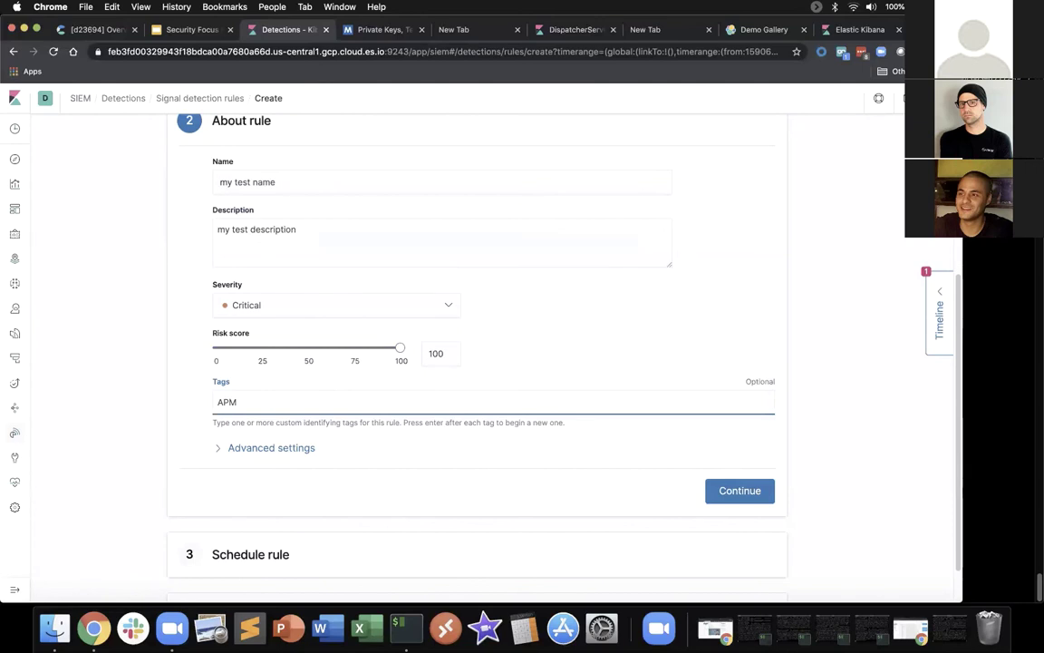
type(" MyTESt")
key("BackSpace")
type("T")
left_click(313, 449)
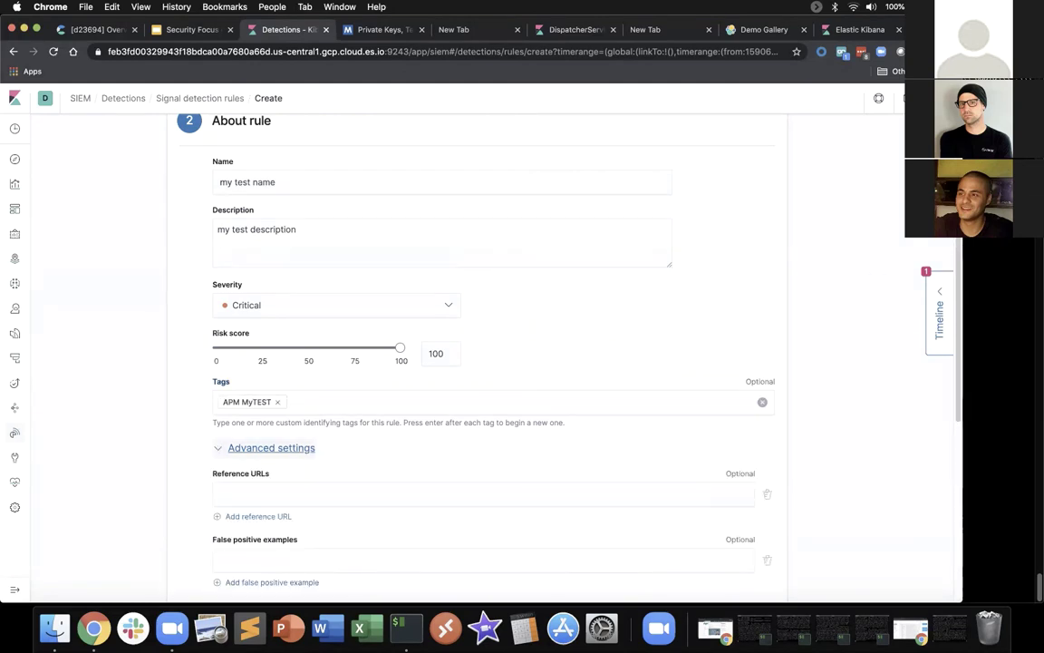
- Choose Collection (TA0009) as the MITRE ATT&CK tactic
scroll(942, 352, "down", 5)
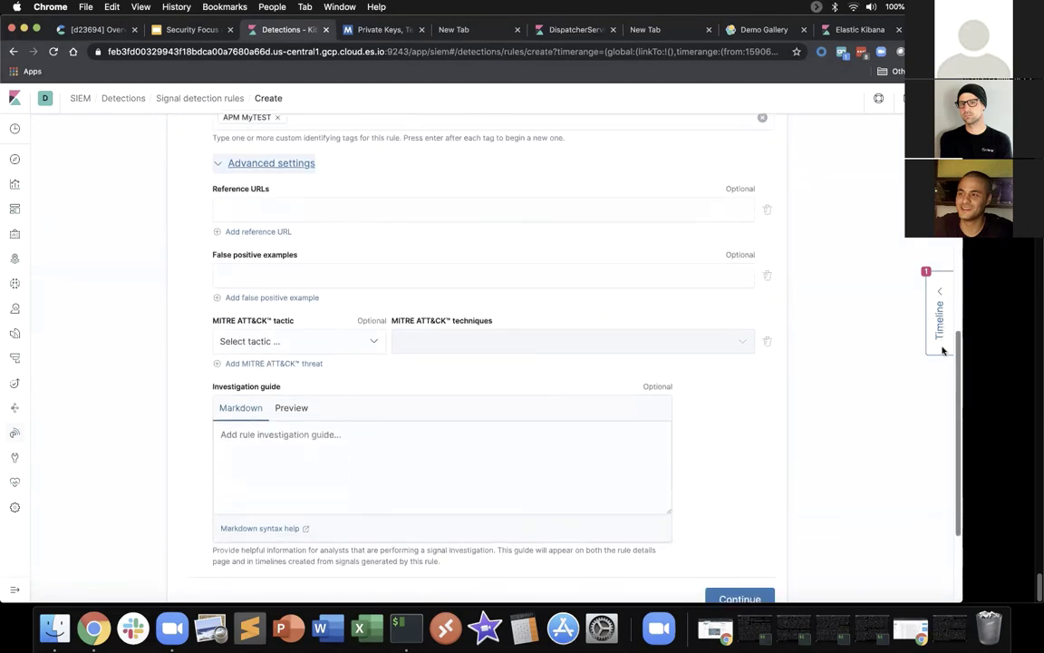
left_click(329, 342)
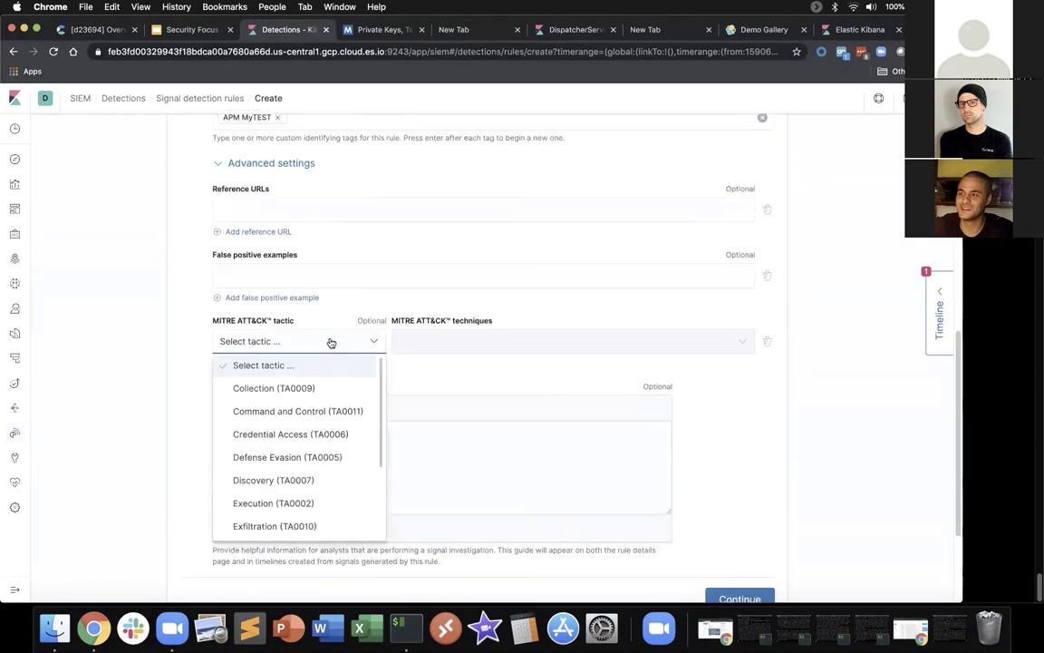
left_click(331, 392)
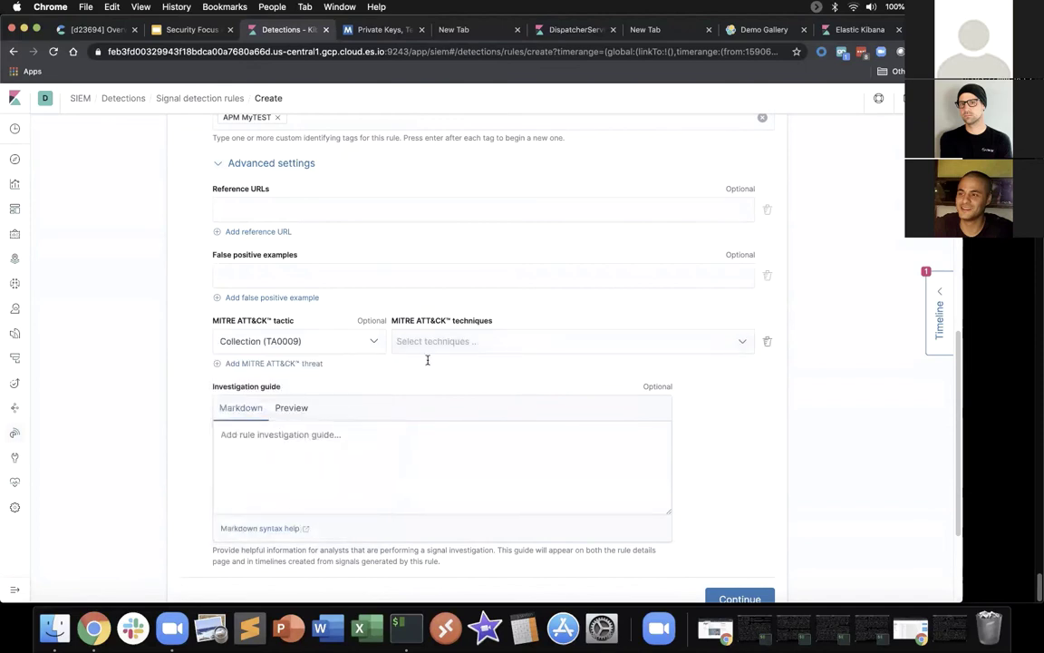
left_click(524, 339)
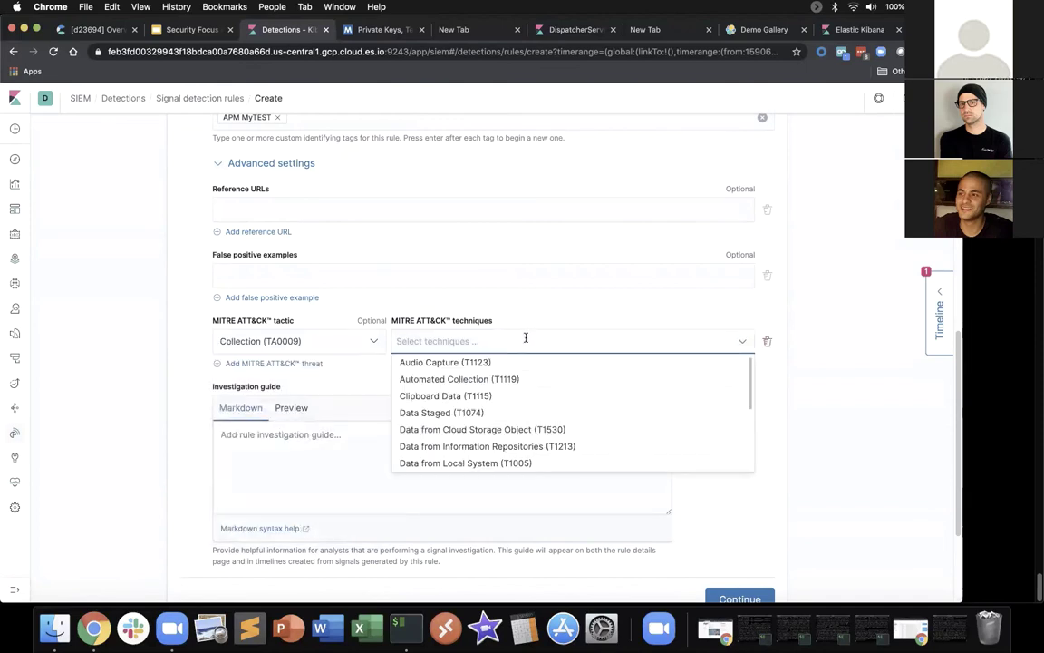
left_click(372, 341)
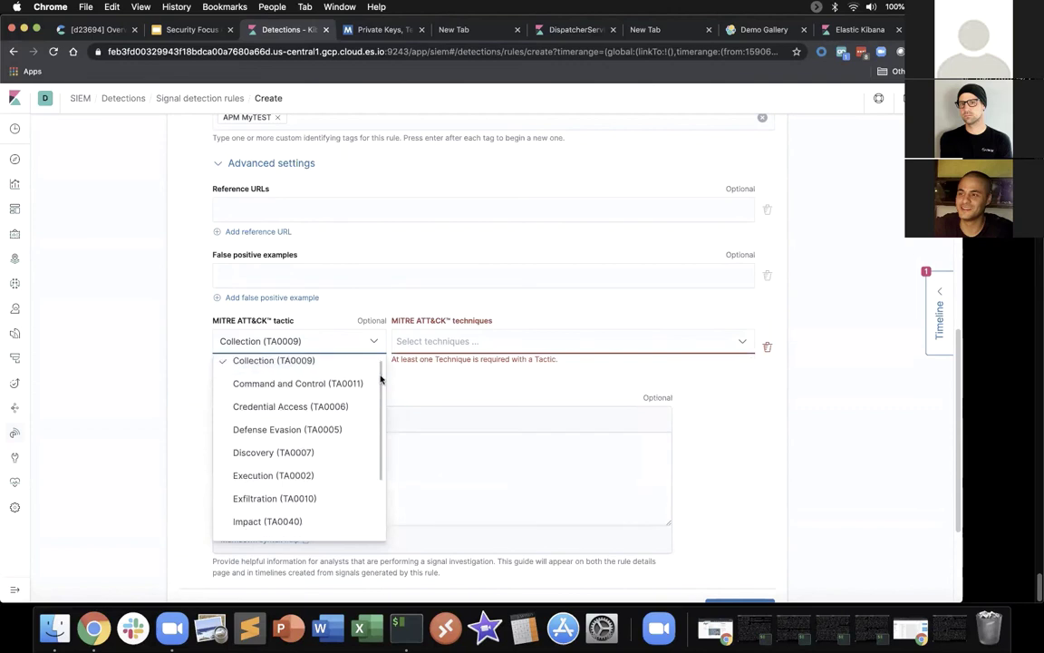
mouse_move(382, 372)
left_mouse_down()
mouse_move(387, 433)
mouse_move(382, 363)
left_mouse_up()
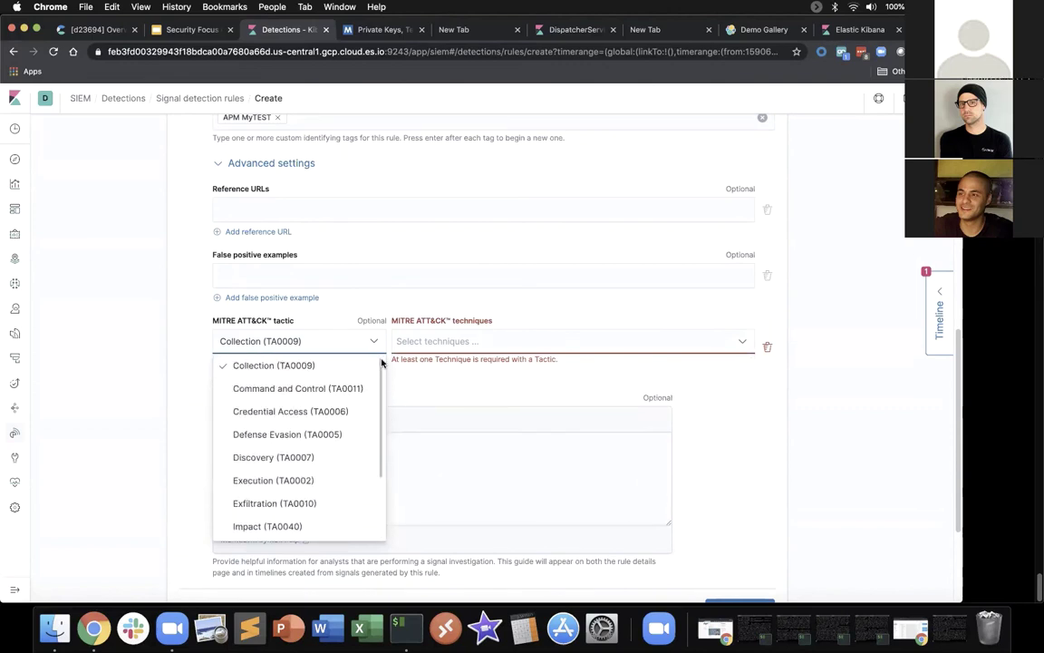
- Add the Collection techniques: Audio Capture, Automated Collection, Clipboard Data, Information Repositories, Local System, Removable Media
left_click(453, 340)
left_click(462, 365)
left_click(462, 363)
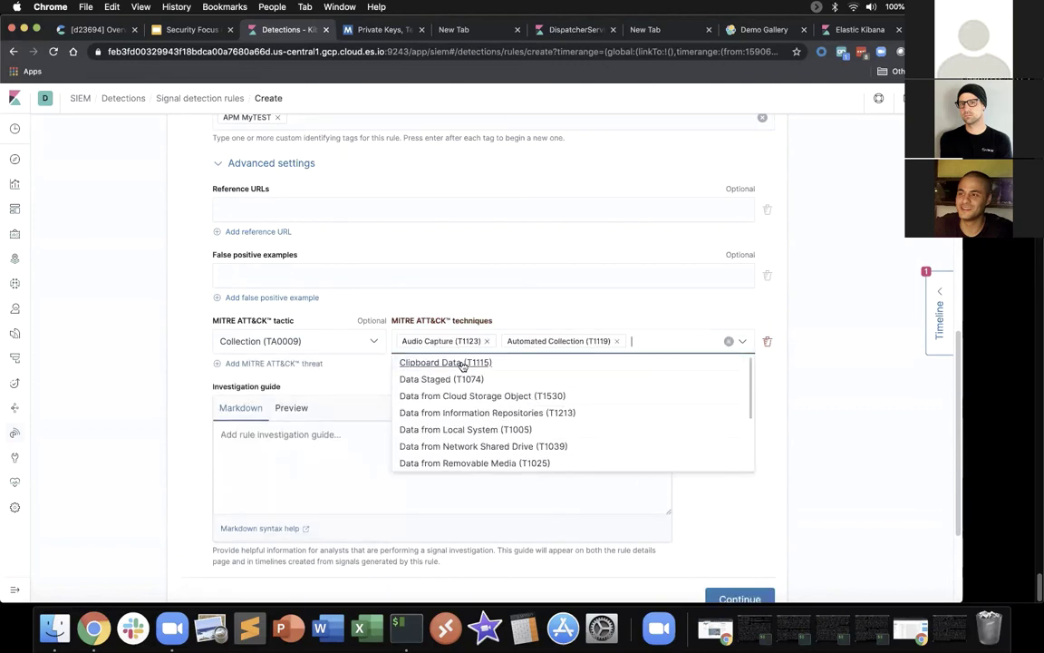
left_click(462, 364)
left_click(465, 413)
left_click(494, 414)
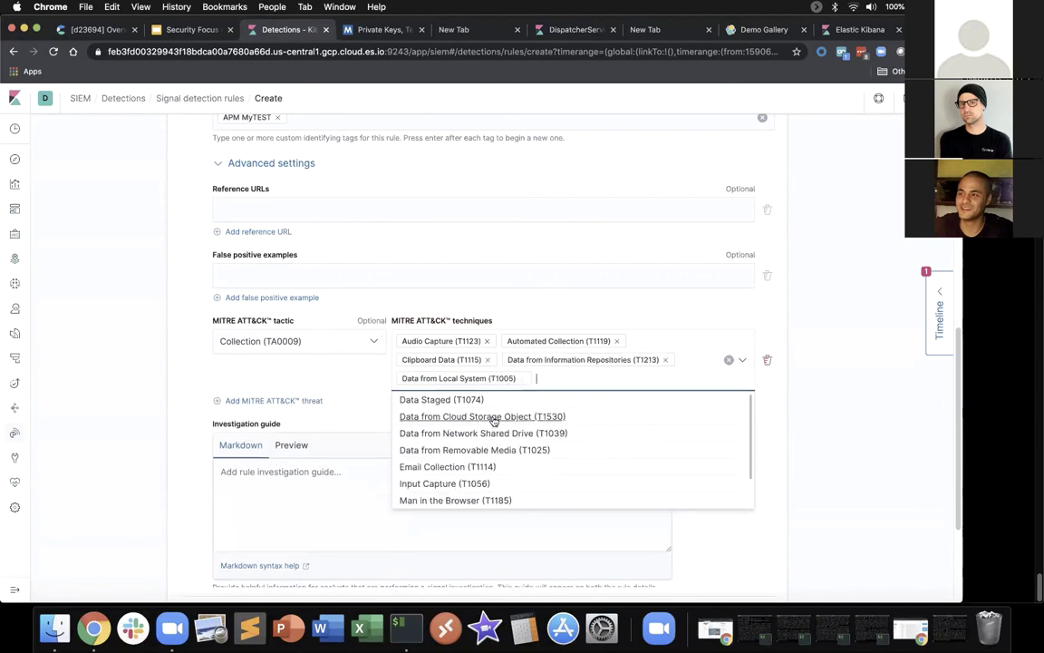
left_click(478, 449)
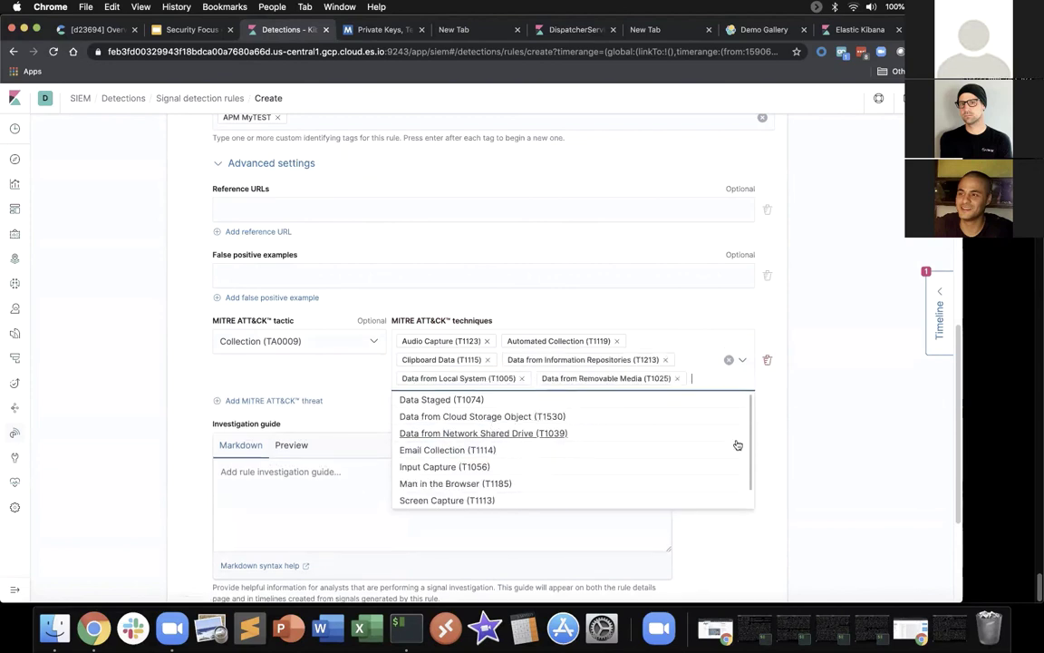
left_click(725, 310)
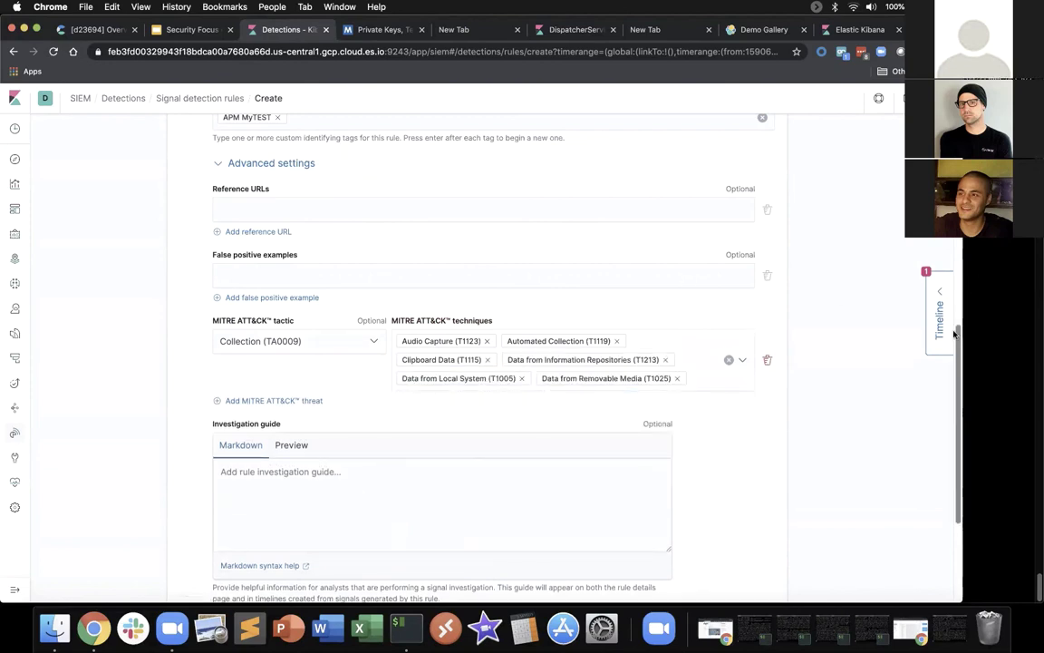
scroll(744, 435, "down", 5)
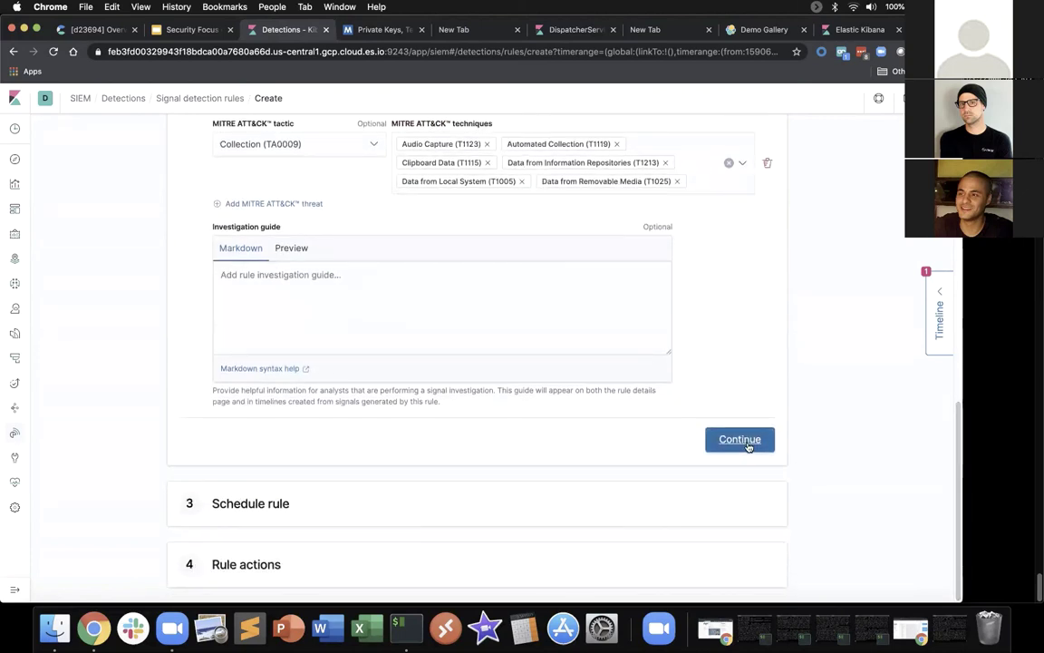
- Set the run interval unit to Hours (every 5h) and keep the 1-minute look-back
left_click(740, 440)
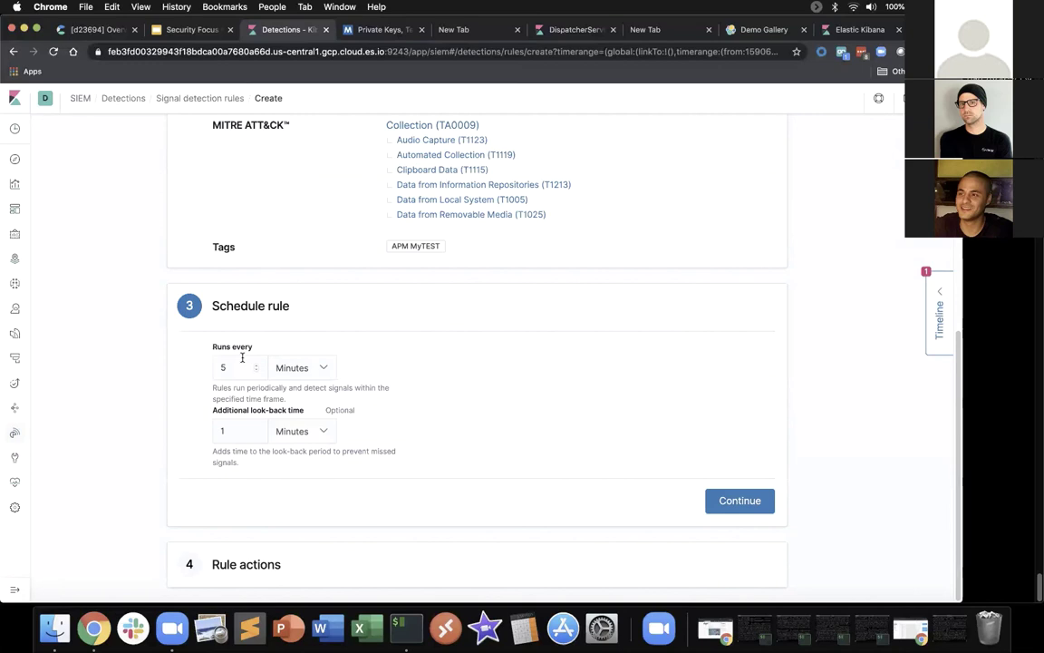
left_click(319, 369)
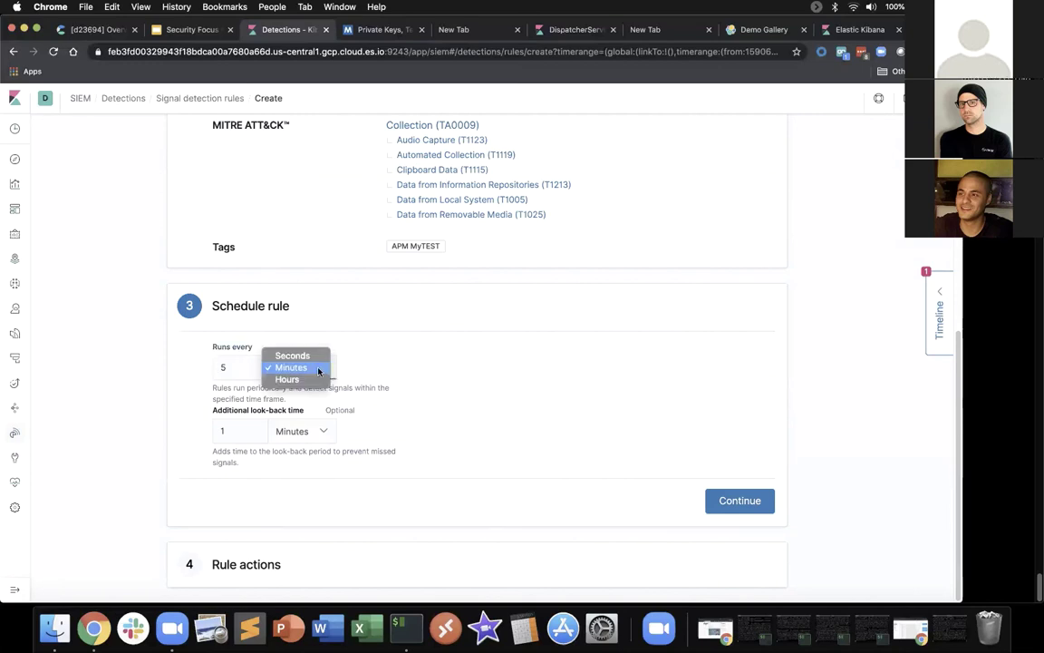
key("Down")
key("Return")
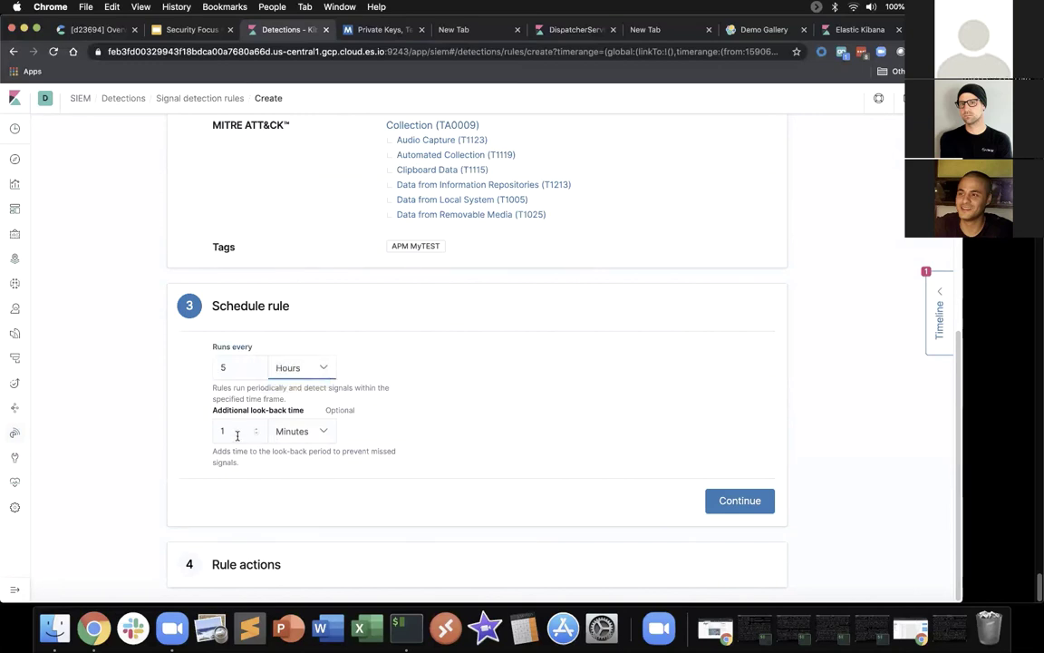
left_click(301, 430)
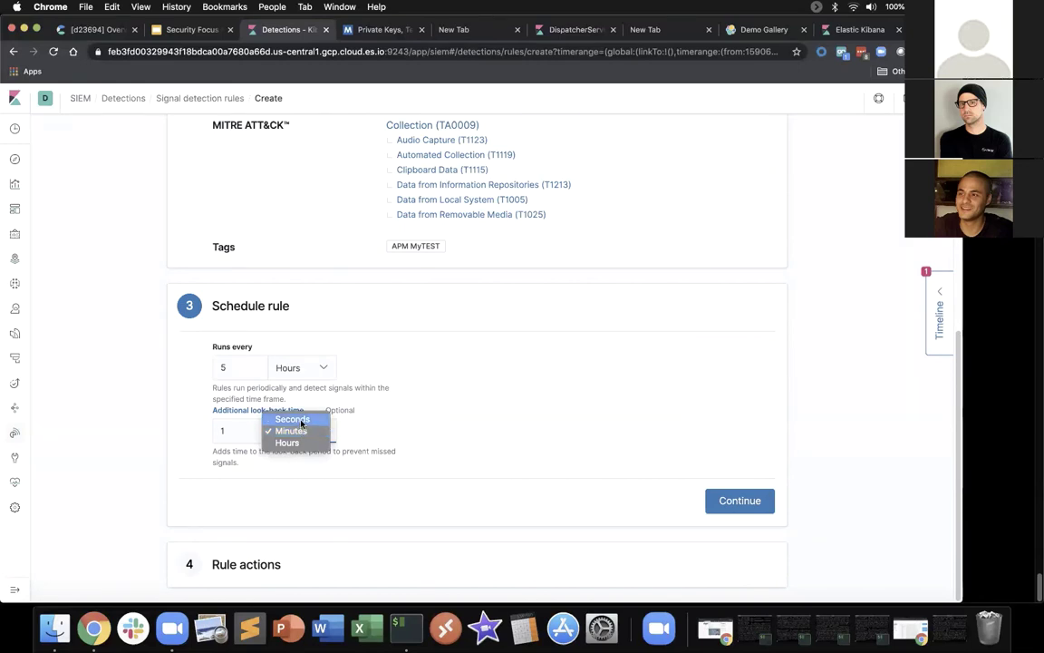
left_click(304, 433)
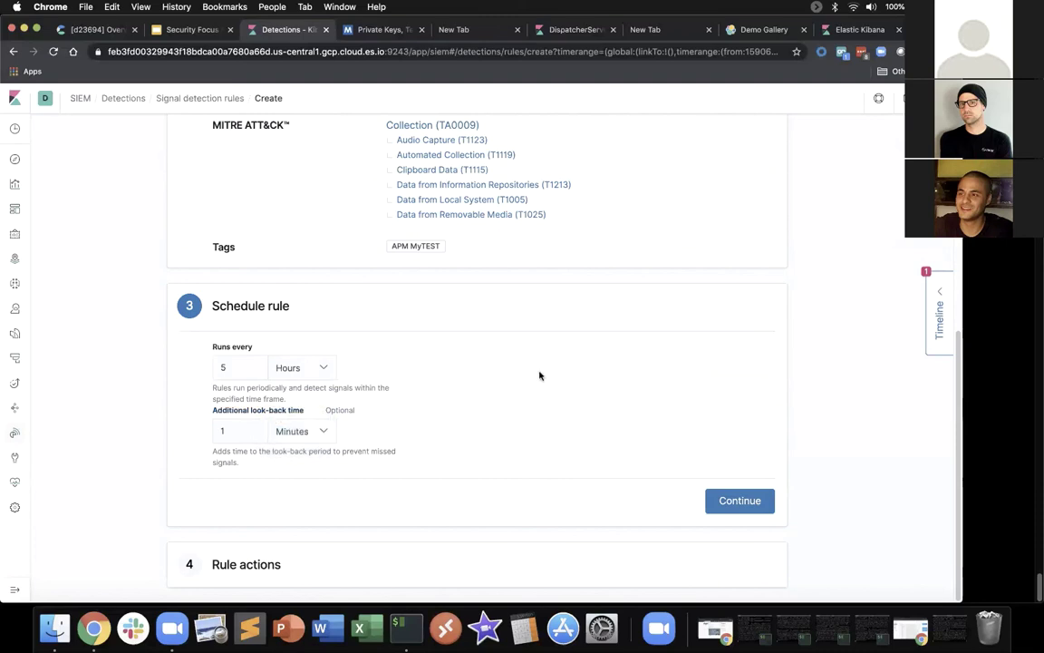
left_click(741, 499)
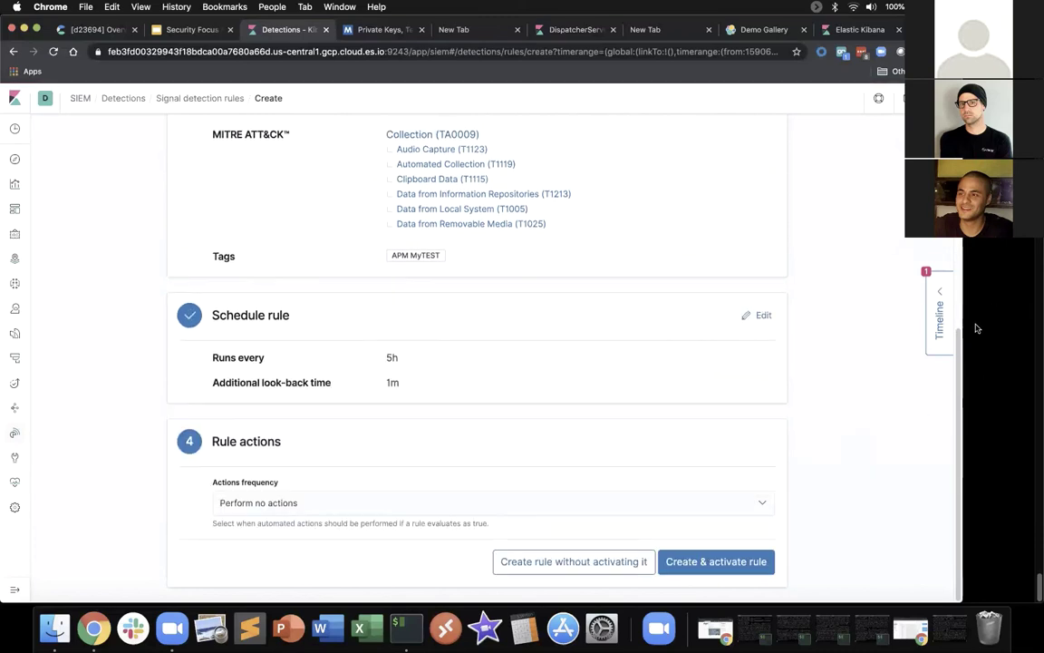
- Try Weekly action frequency, revert to Perform no actions, and create the rule unactivated
left_click(530, 500)
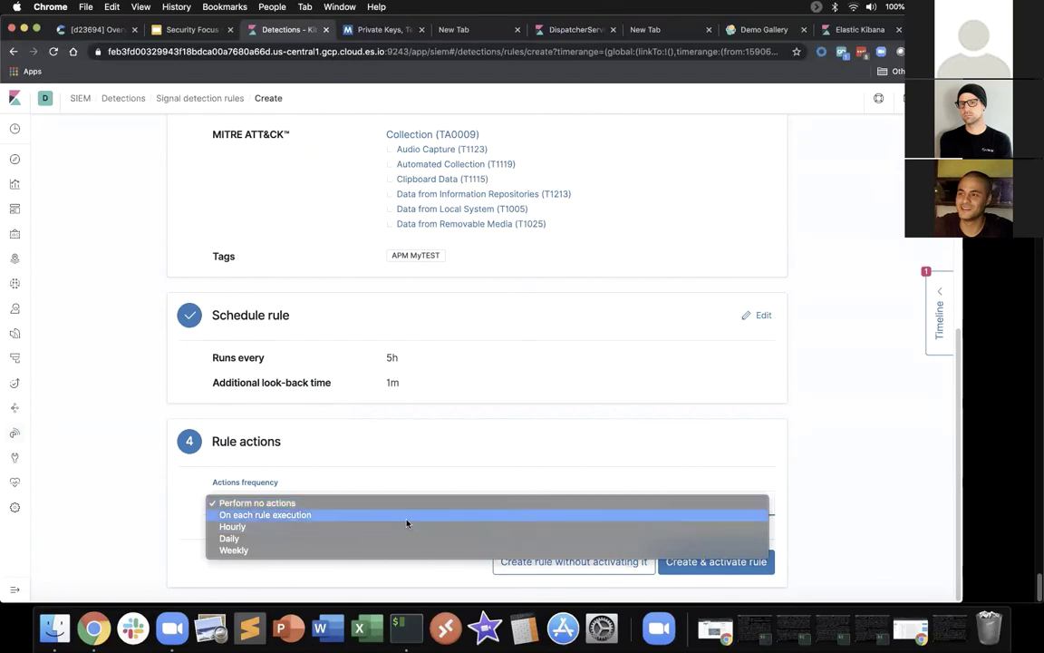
left_click(359, 551)
scroll(953, 373, "down", 1)
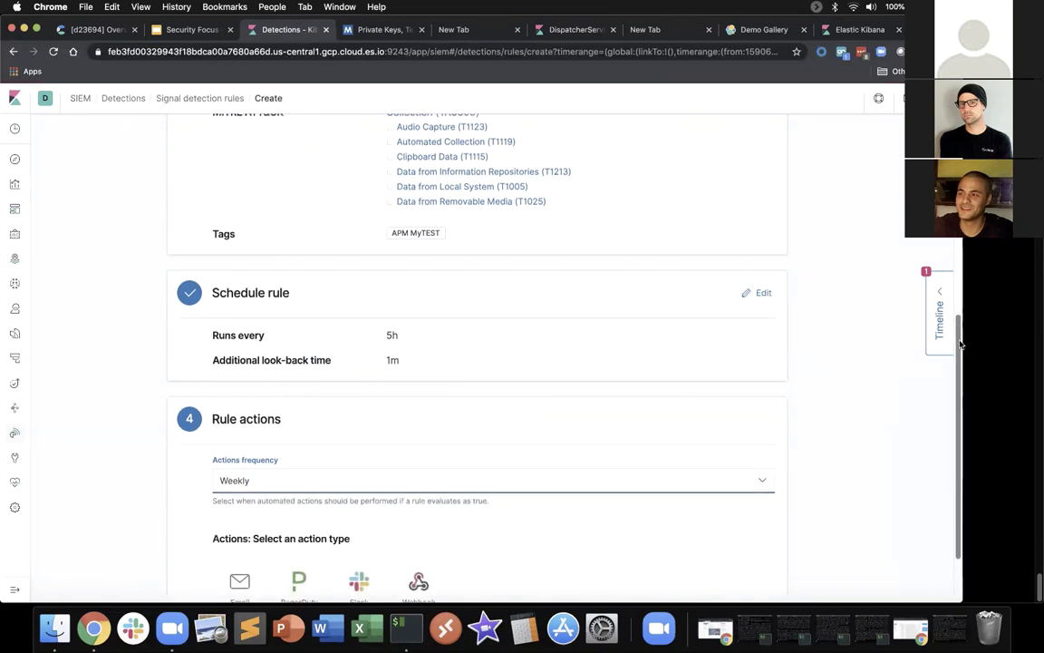
scroll(956, 319, "down", 2)
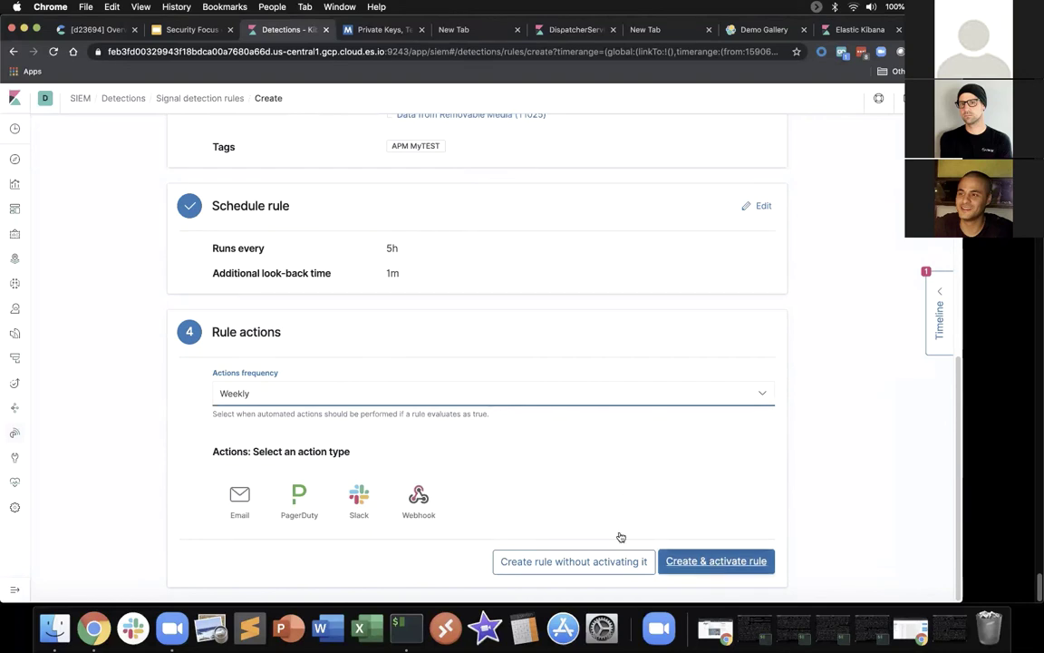
left_click(512, 394)
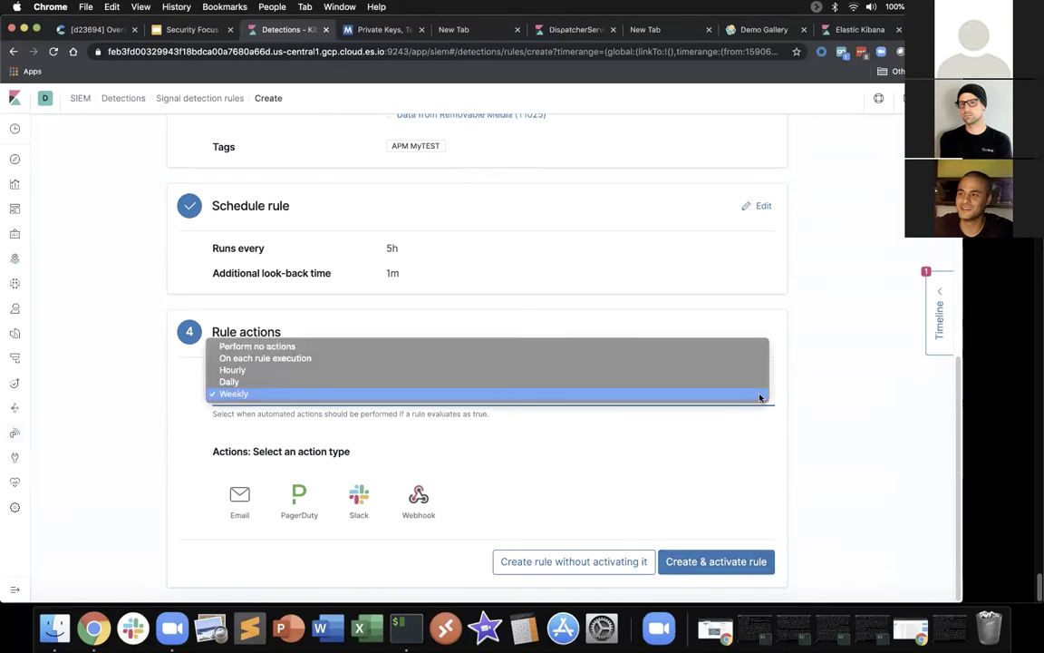
left_click(519, 347)
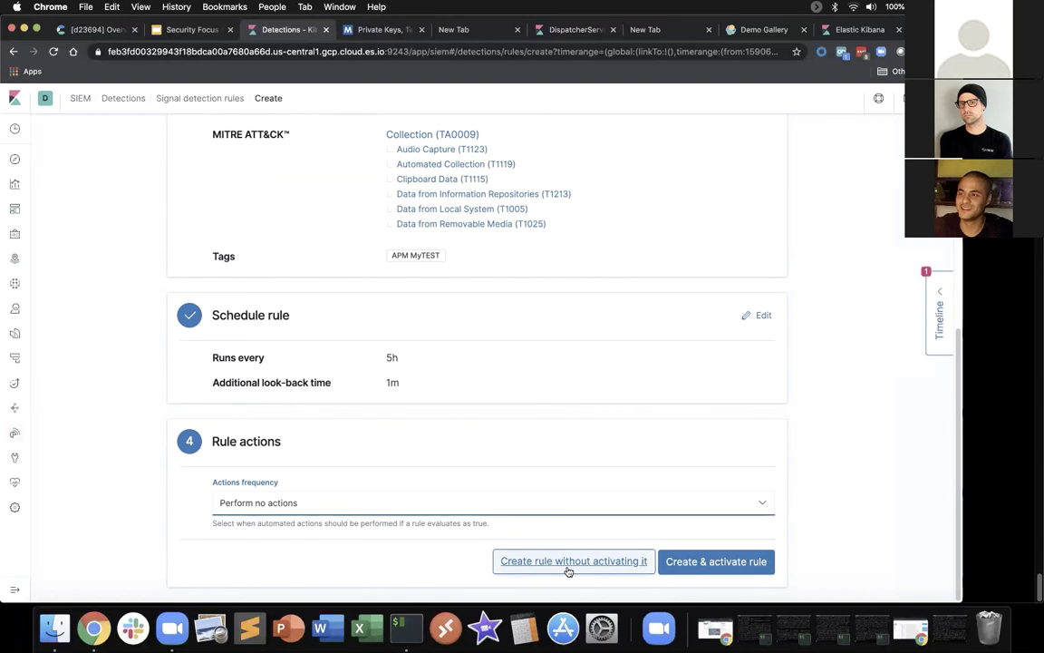
left_click(567, 564)
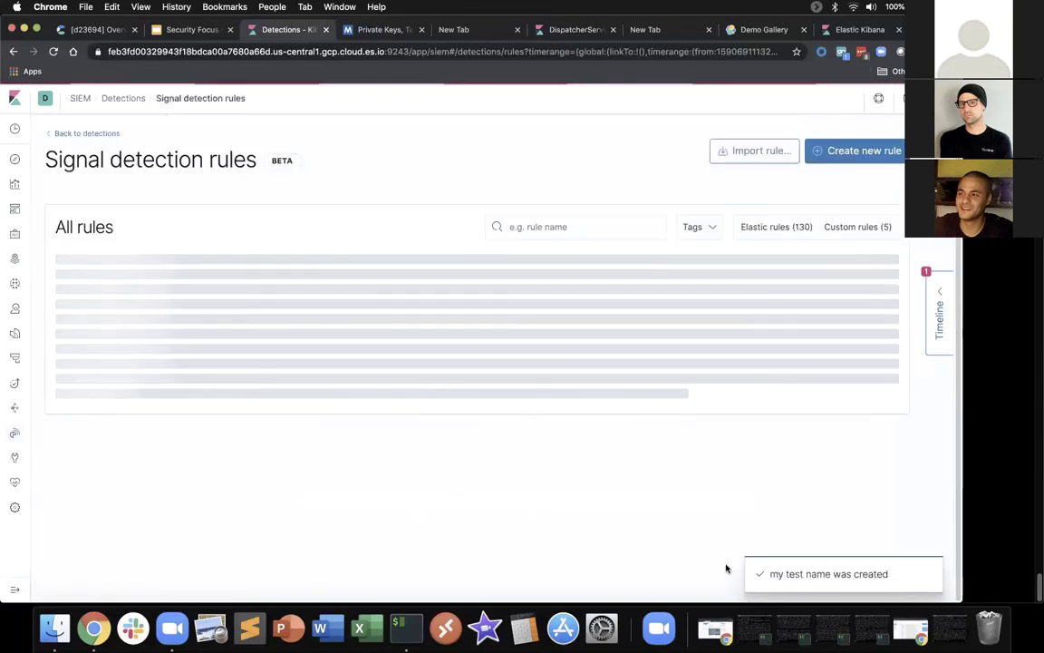
- Filter the Signal detection rules list by the APM MyTEST tag
scroll(804, 474, "down", 10)
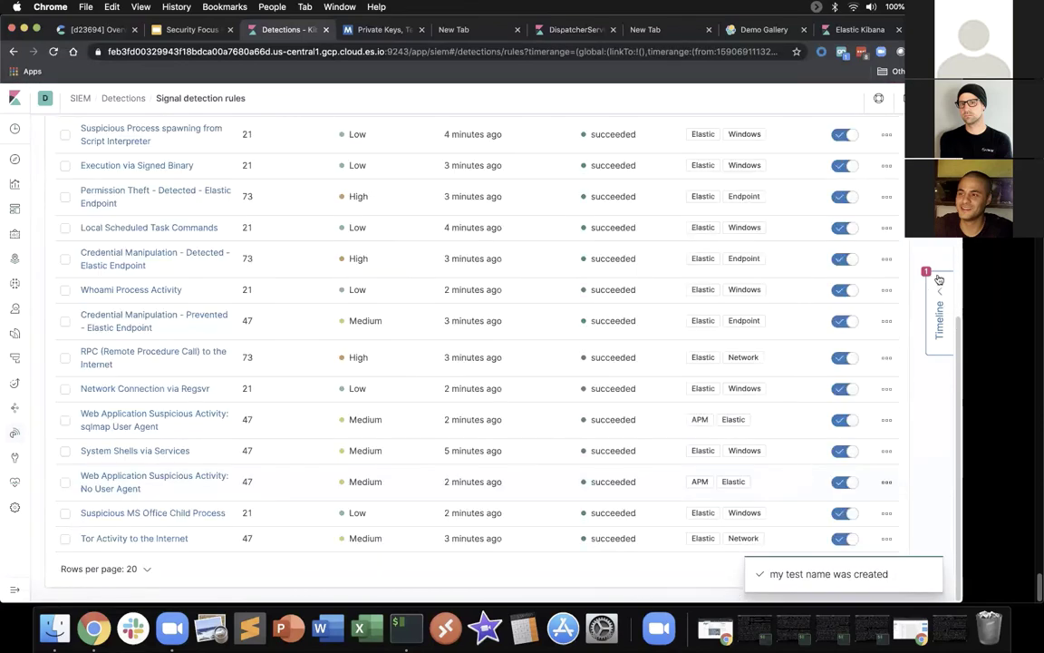
scroll(960, 257, "up", 15)
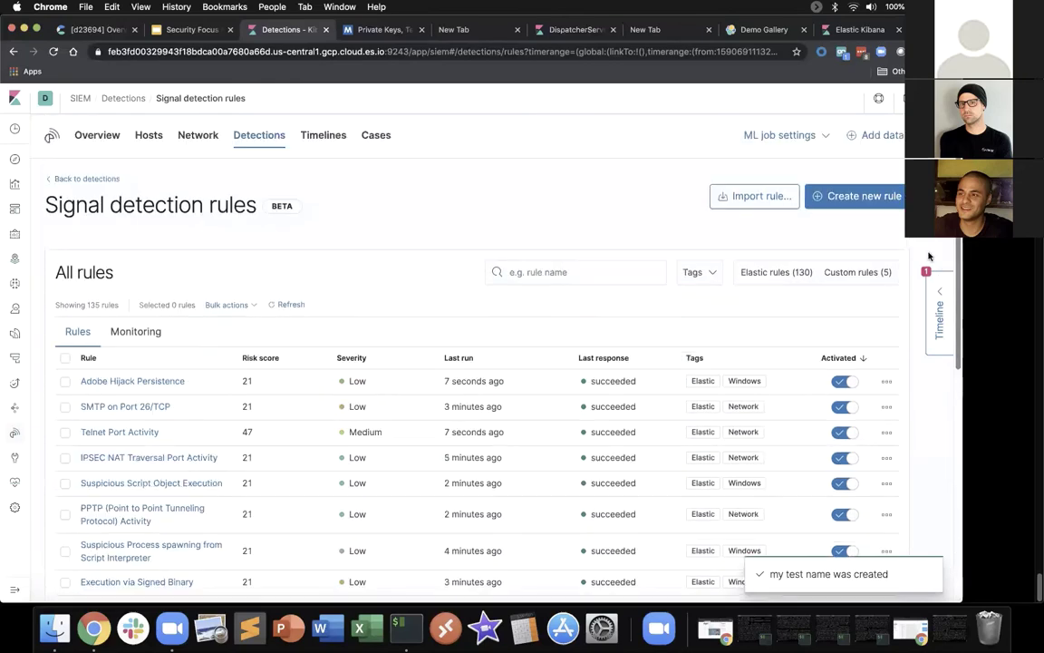
left_click(592, 265)
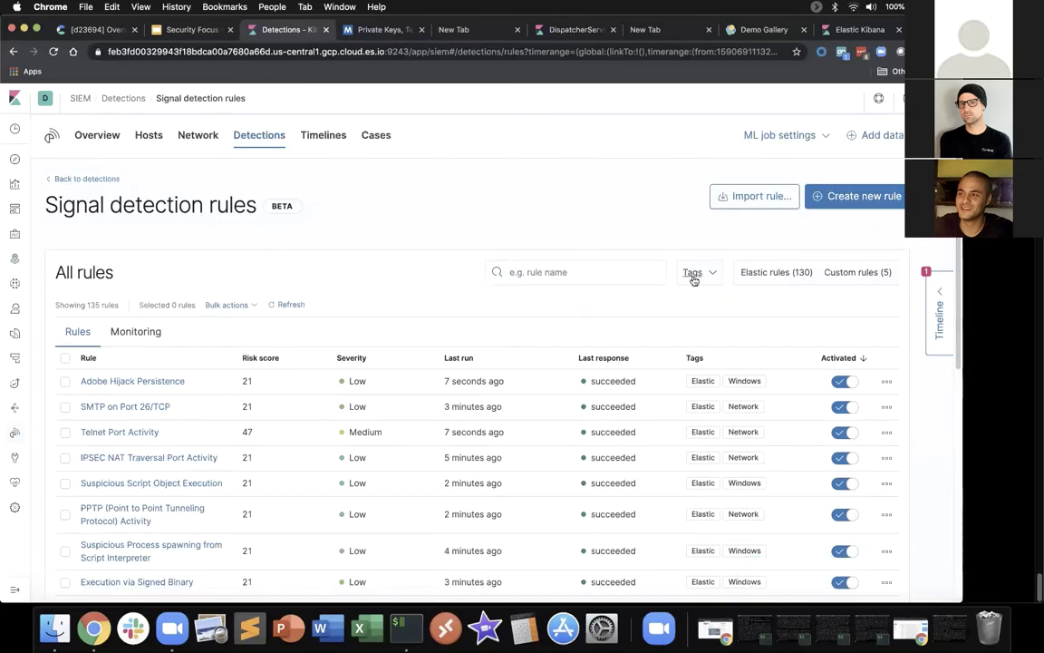
left_click(693, 274)
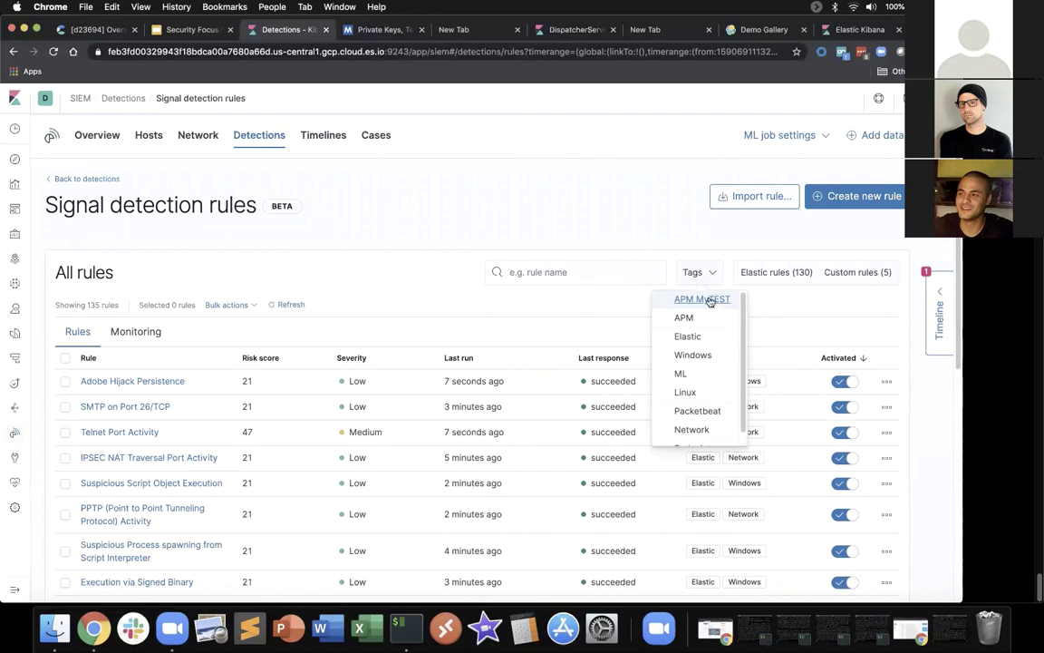
left_click(710, 300)
left_click(571, 475)
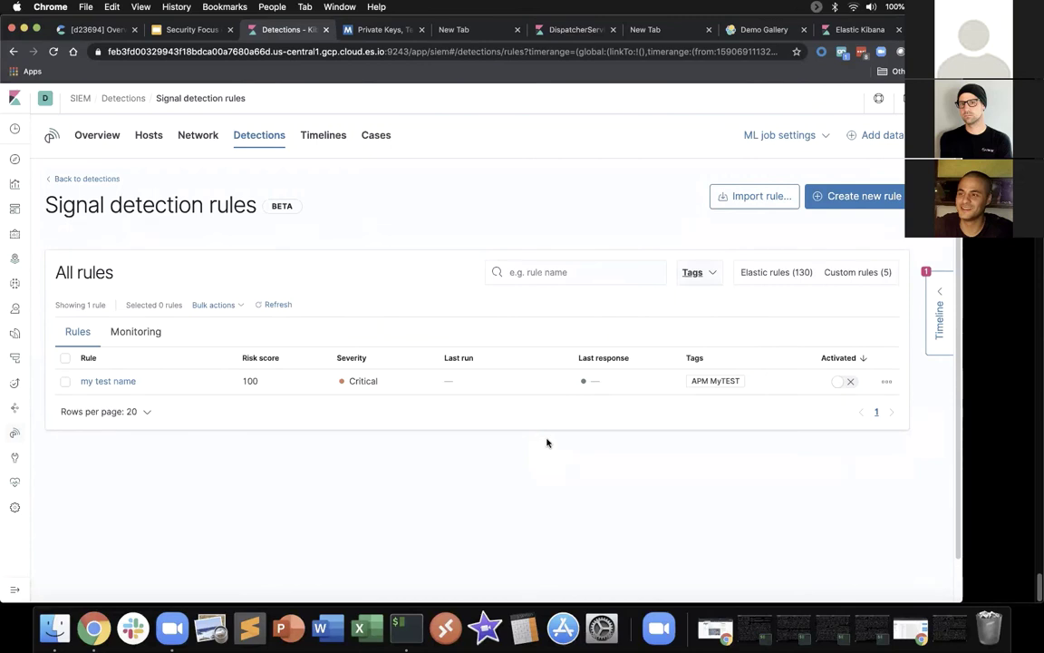
- Switch on the Activated toggle for 'my test name', then open and dismiss its actions menu
left_click(841, 384)
left_click(886, 381)
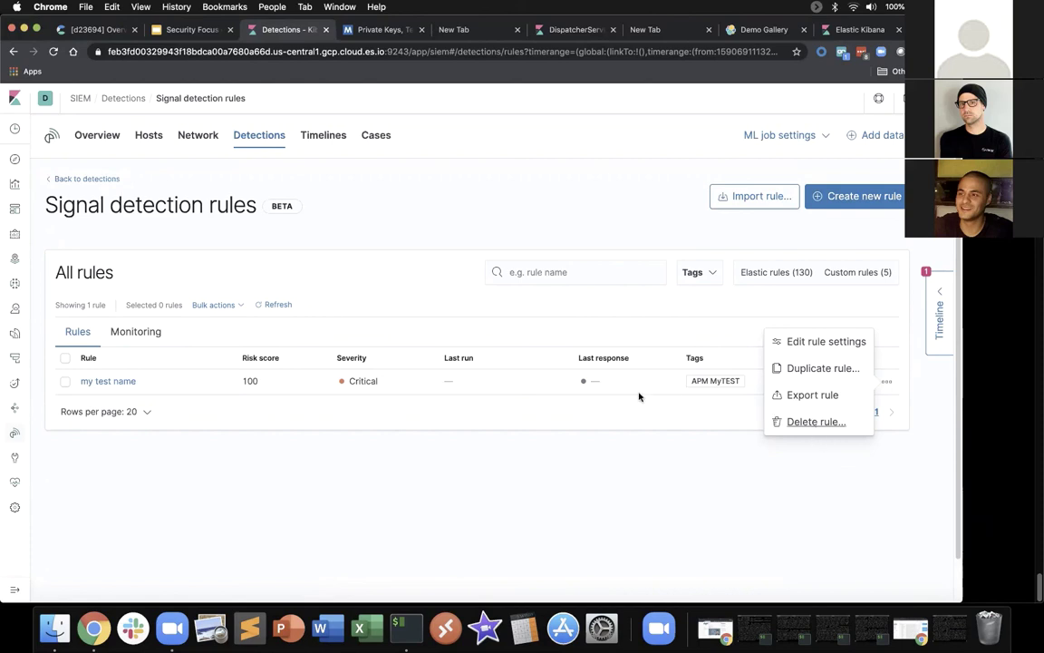
left_click(370, 219)
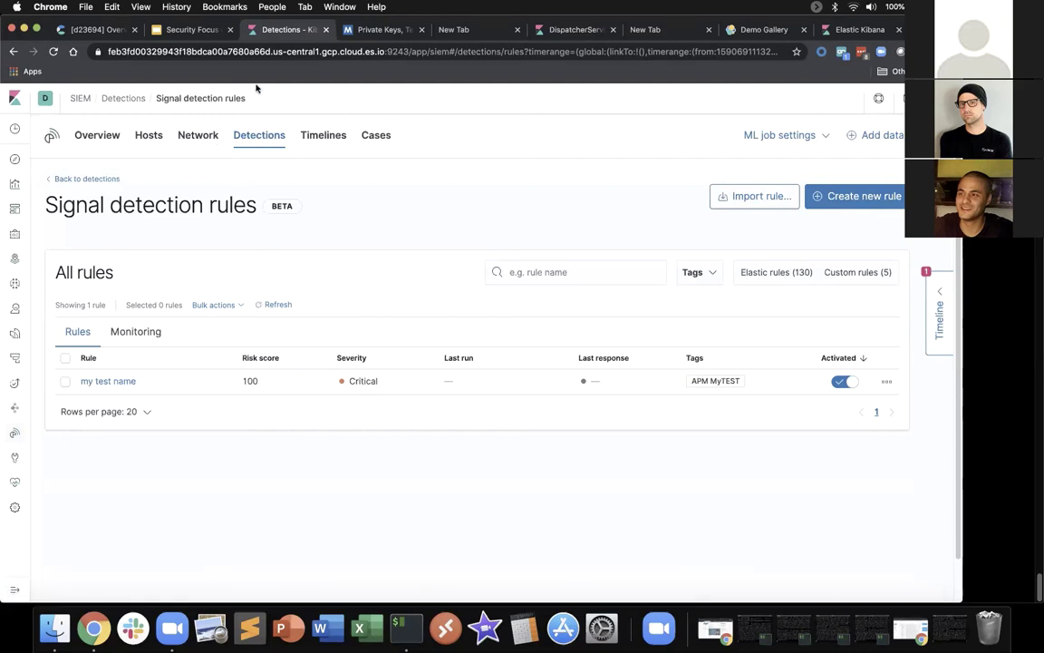
- Switch to the Security Focus of APM Deck 2020 tab and scroll the filmstrip to slides 9–15
left_click(192, 30)
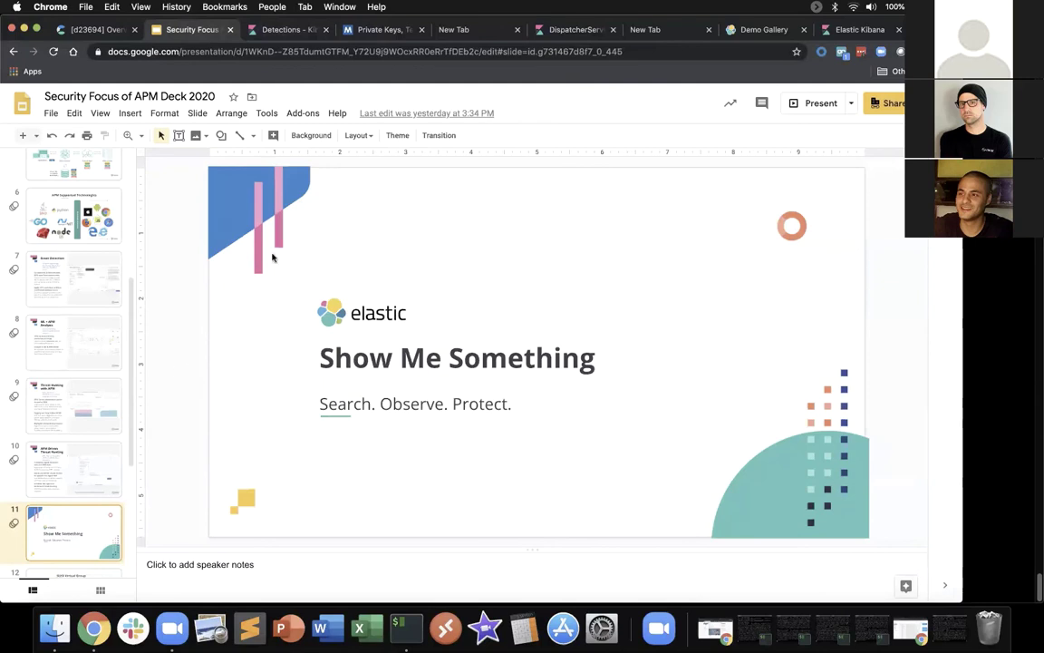
scroll(134, 363, "down", 4)
scroll(134, 406, "down", 1)
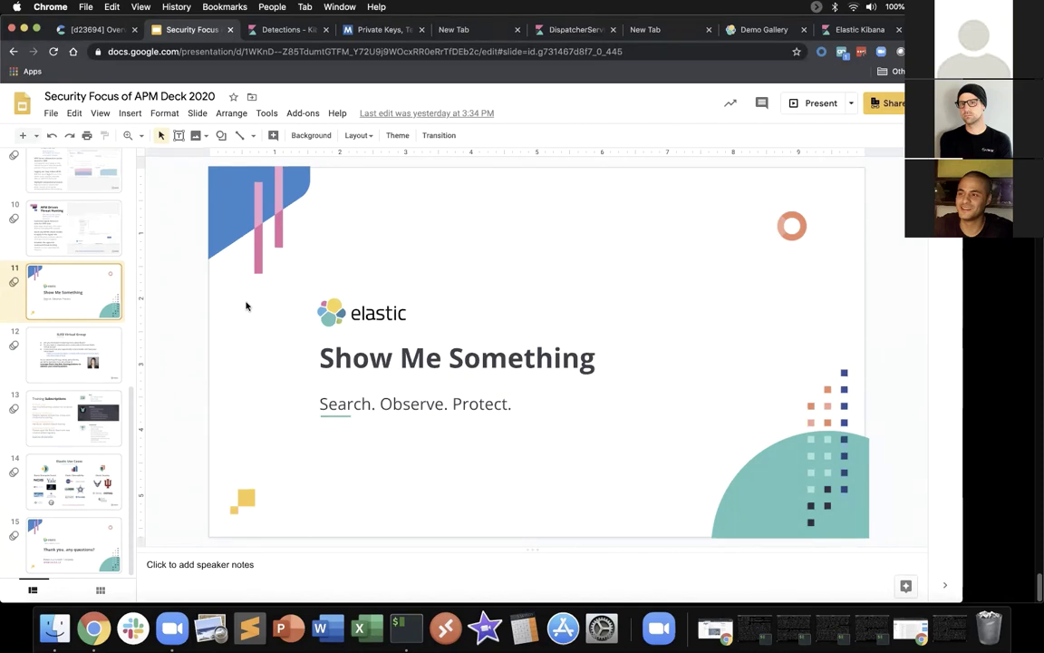
- Advance to slide 12, 'SLED Virtual Group'
key("Down")
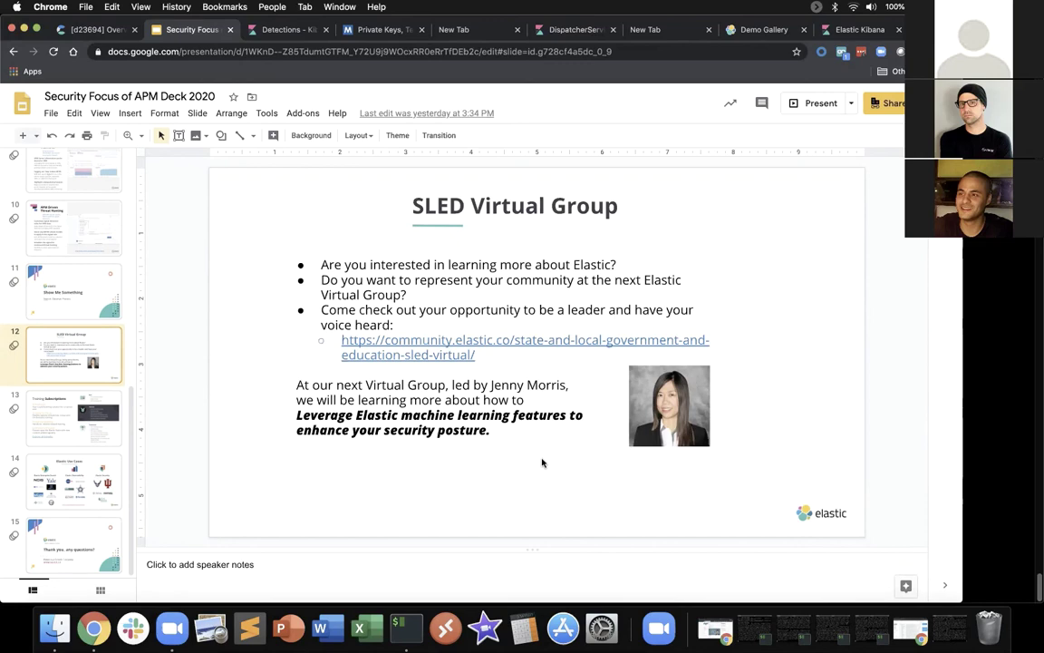
- Advance past the Training Subscriptions slide to slide 14, 'Elastic Use Cases'
key("Down")
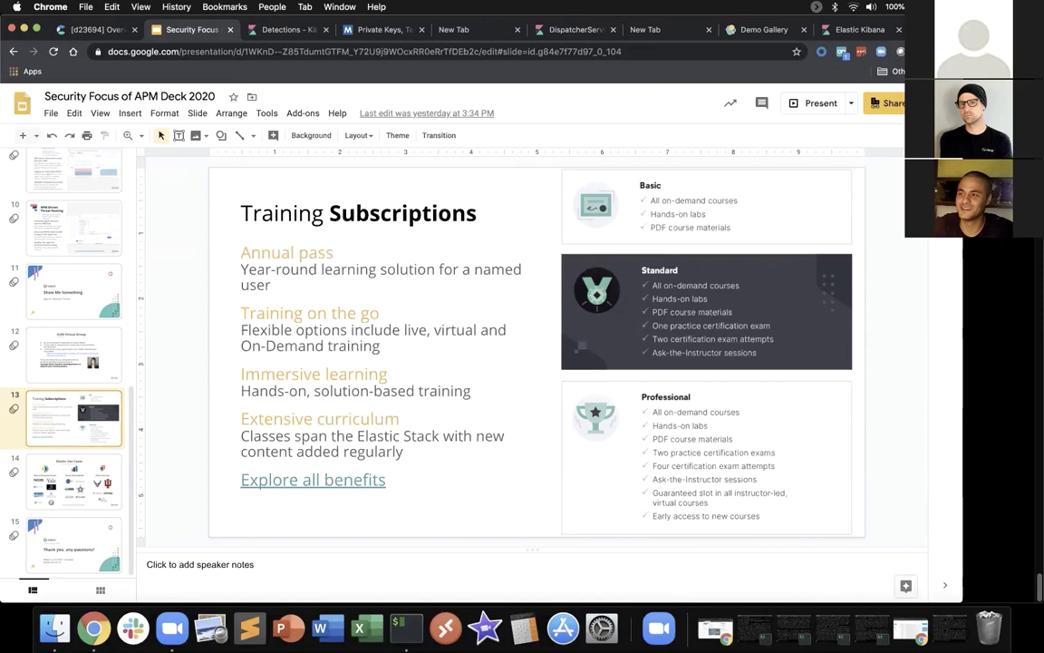
key("Down")
key("Down")
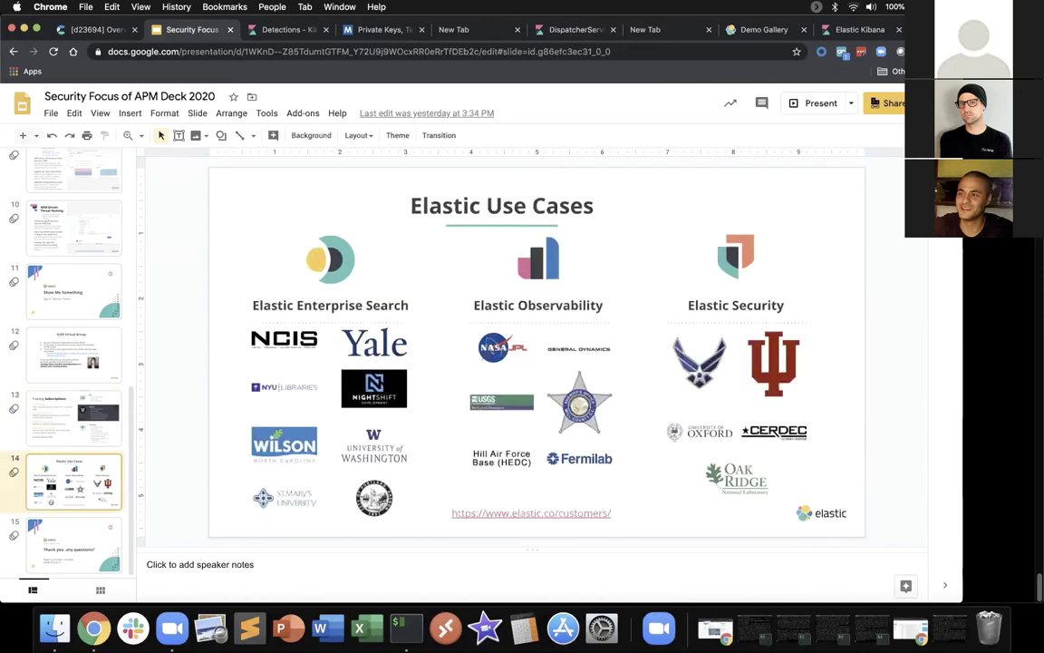